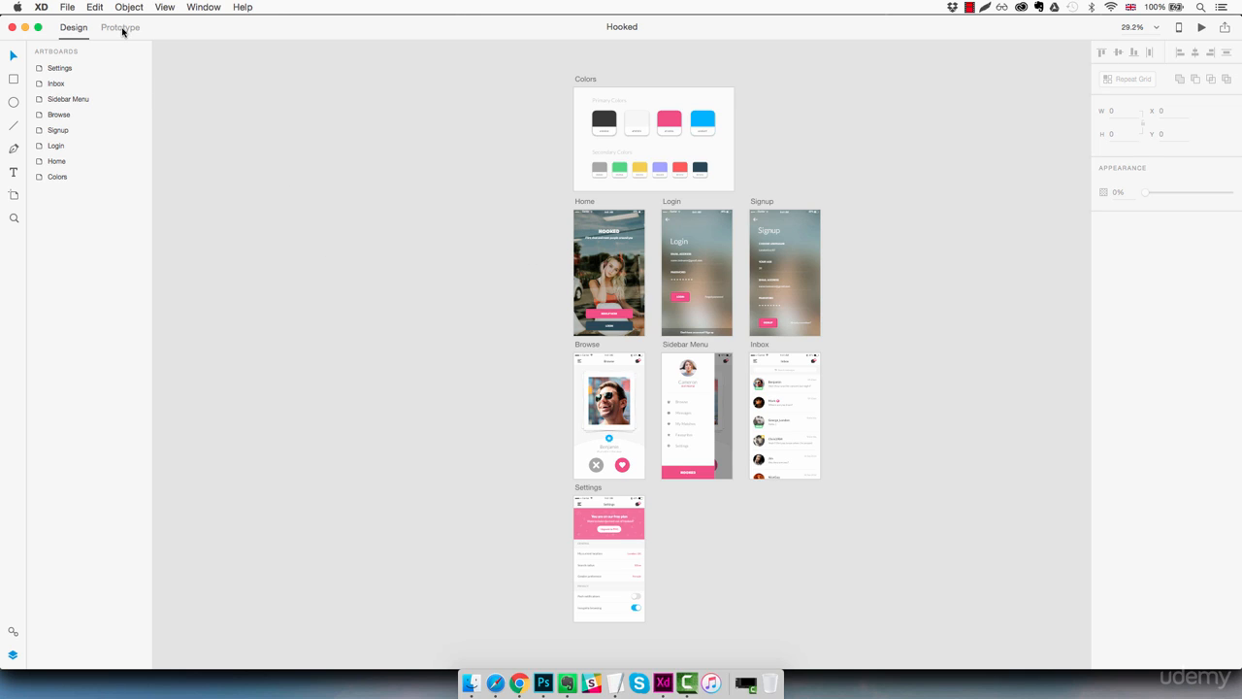
Step: Switch to prototype mode and link the Home artboard's Login button to the Login artboard
{"action": "left_click", "coordinate": [122, 29]}
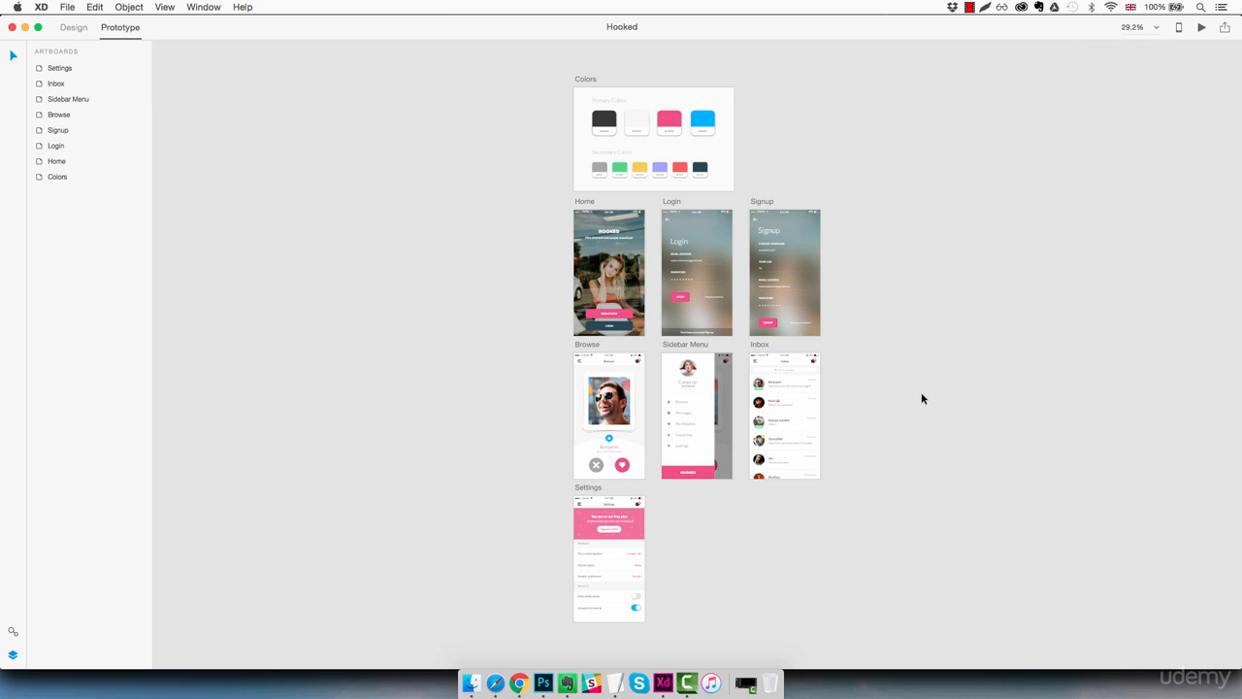
{"action": "key", "text": "super+1"}
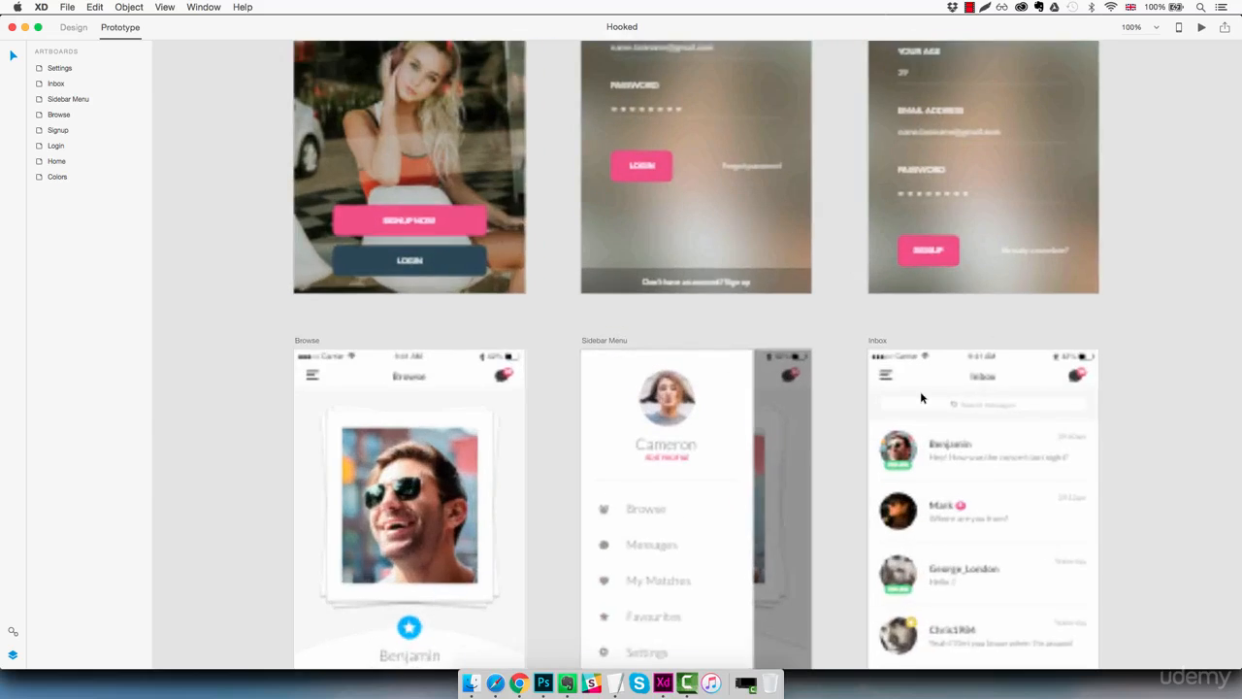
{"action": "left_click_drag", "start_coordinate": [571, 256], "coordinate": [693, 554]}
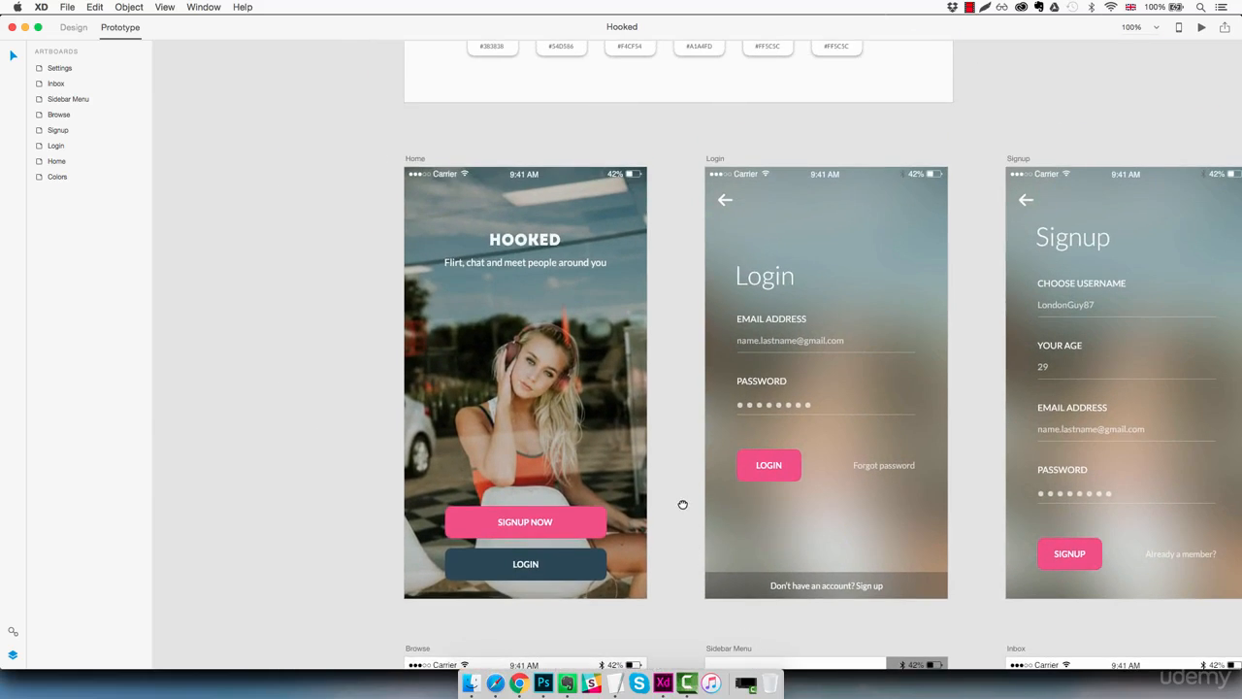
{"action": "mouse_move", "coordinate": [683, 505]}
{"action": "left_mouse_down"}
{"action": "mouse_move", "coordinate": [686, 537]}
{"action": "mouse_move", "coordinate": [674, 501]}
{"action": "left_mouse_up"}
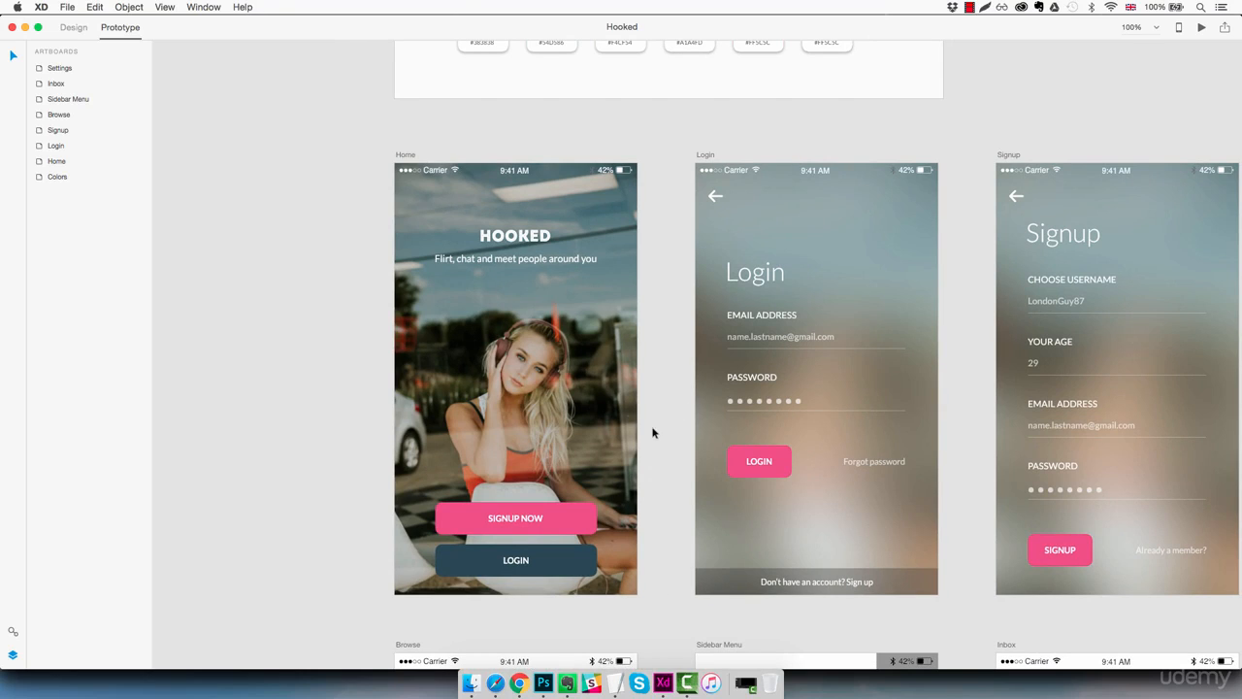
{"action": "left_click", "coordinate": [575, 562]}
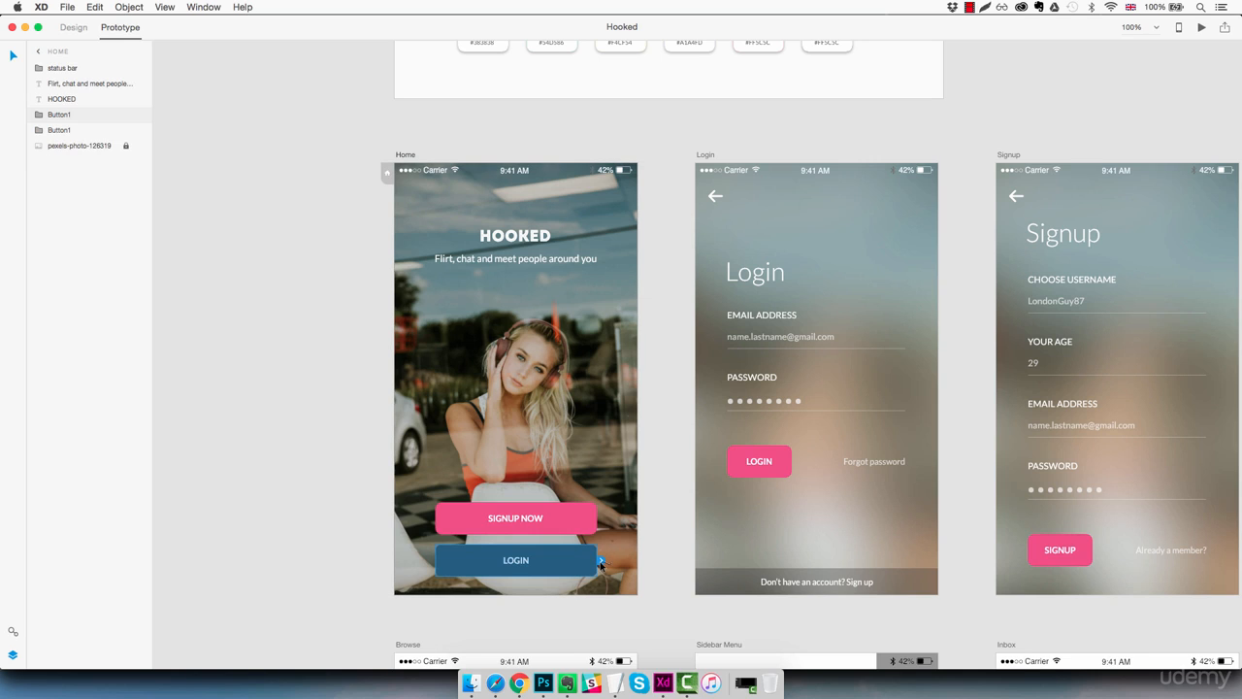
{"action": "left_click_drag", "start_coordinate": [601, 563], "coordinate": [695, 401]}
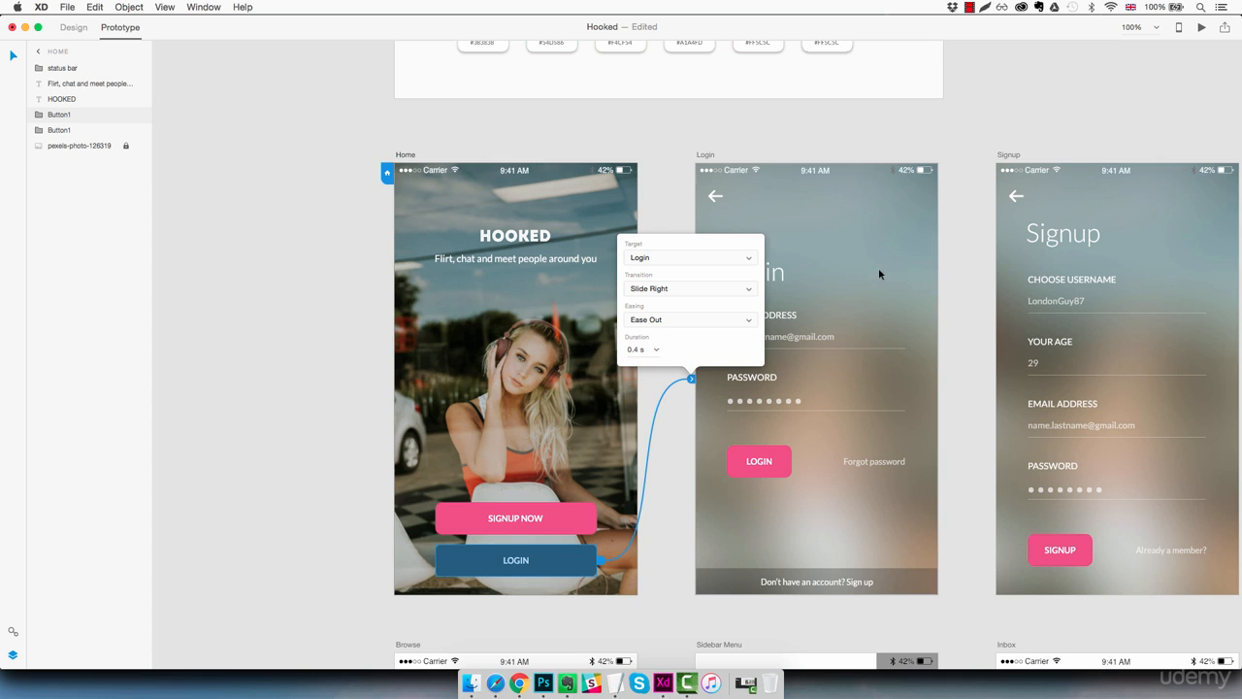
Step: Set the Login button link's transition to Slide Left with a duration of 0.2 s
{"action": "left_click", "coordinate": [671, 289]}
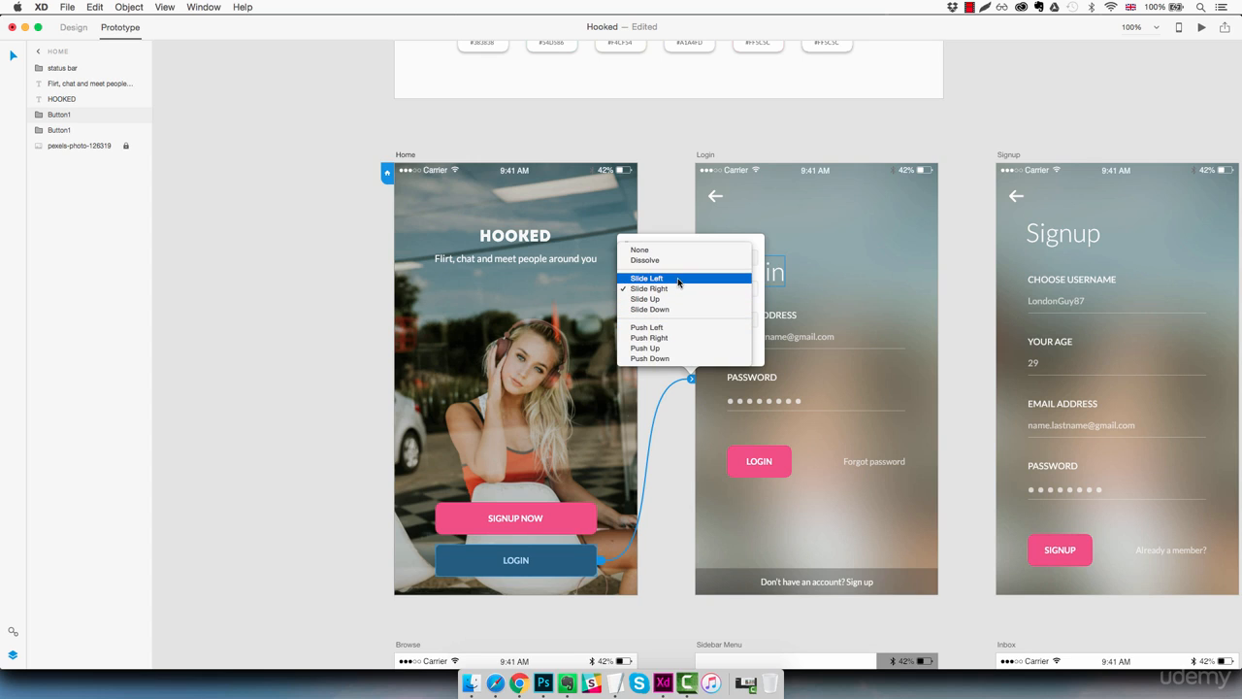
{"action": "left_click", "coordinate": [679, 279]}
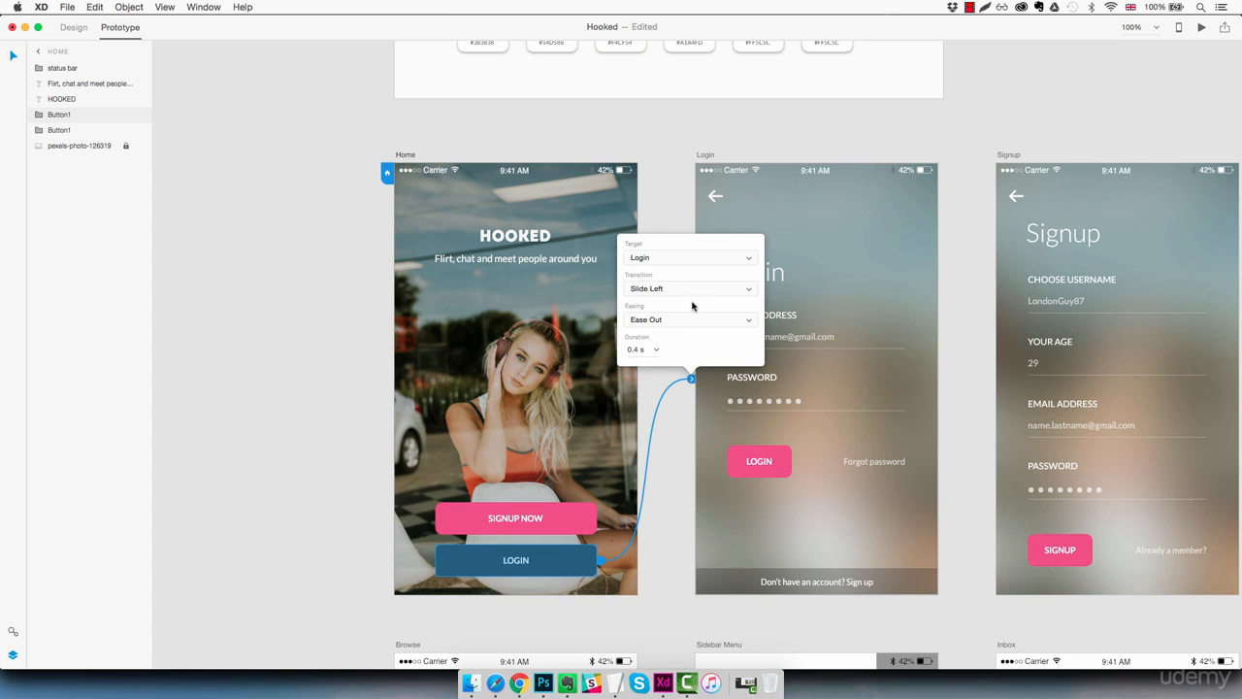
{"action": "left_click", "coordinate": [655, 350]}
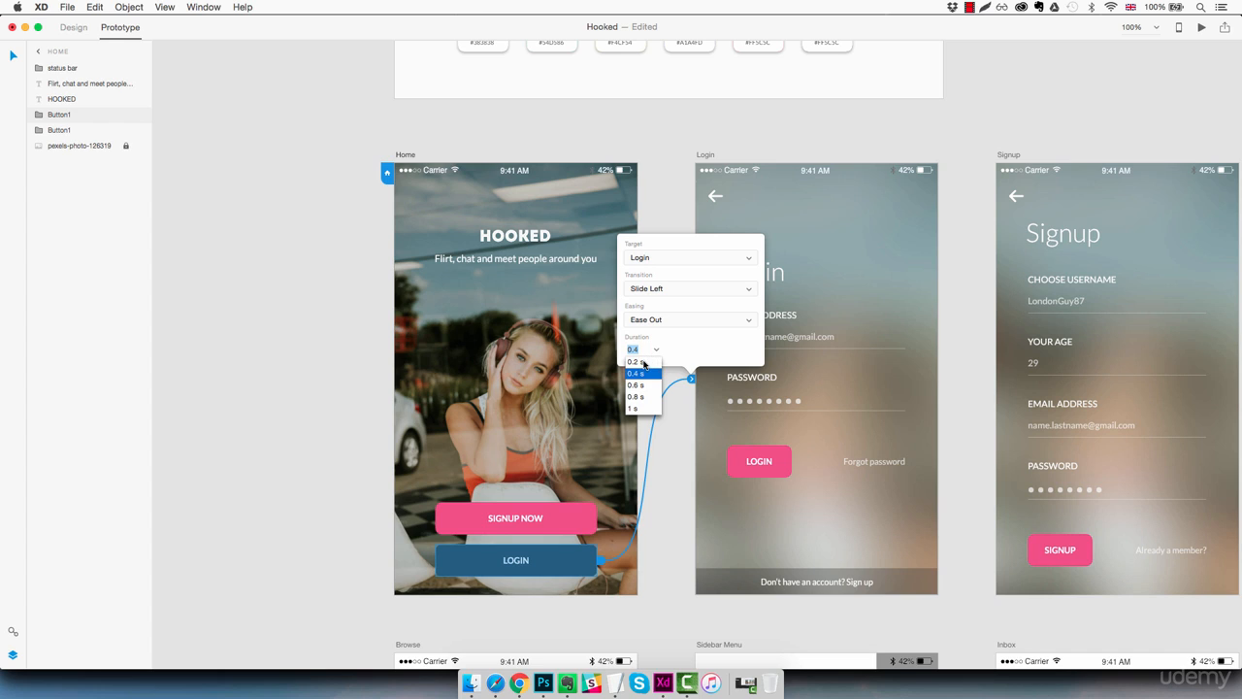
{"action": "left_click", "coordinate": [642, 363]}
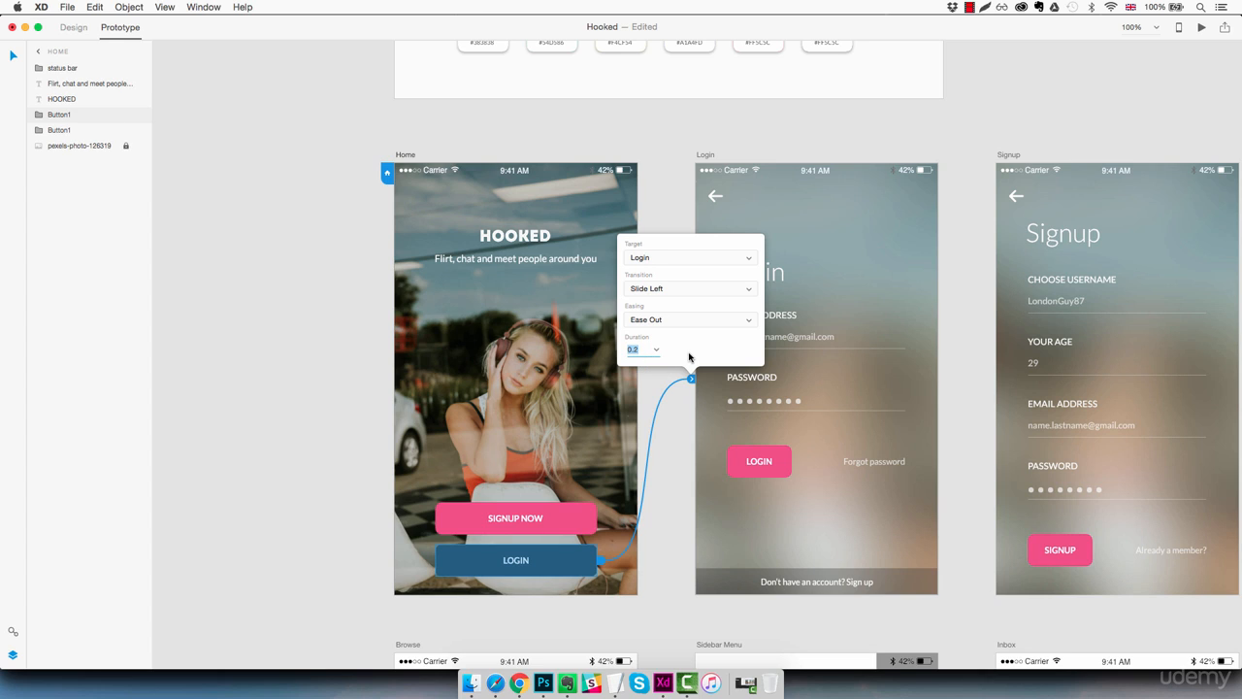
{"action": "left_click", "coordinate": [684, 401]}
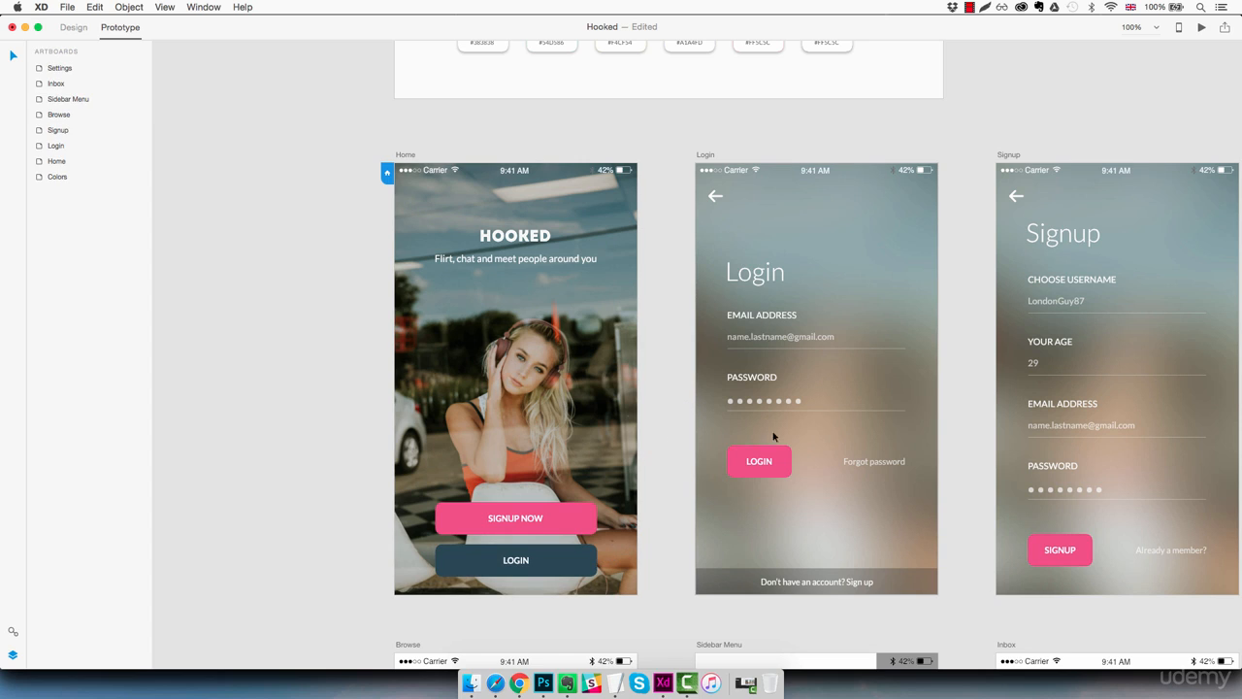
Step: Link the Login artboard's back arrow to the Home artboard with a Slide Right transition
{"action": "left_click", "coordinate": [852, 291]}
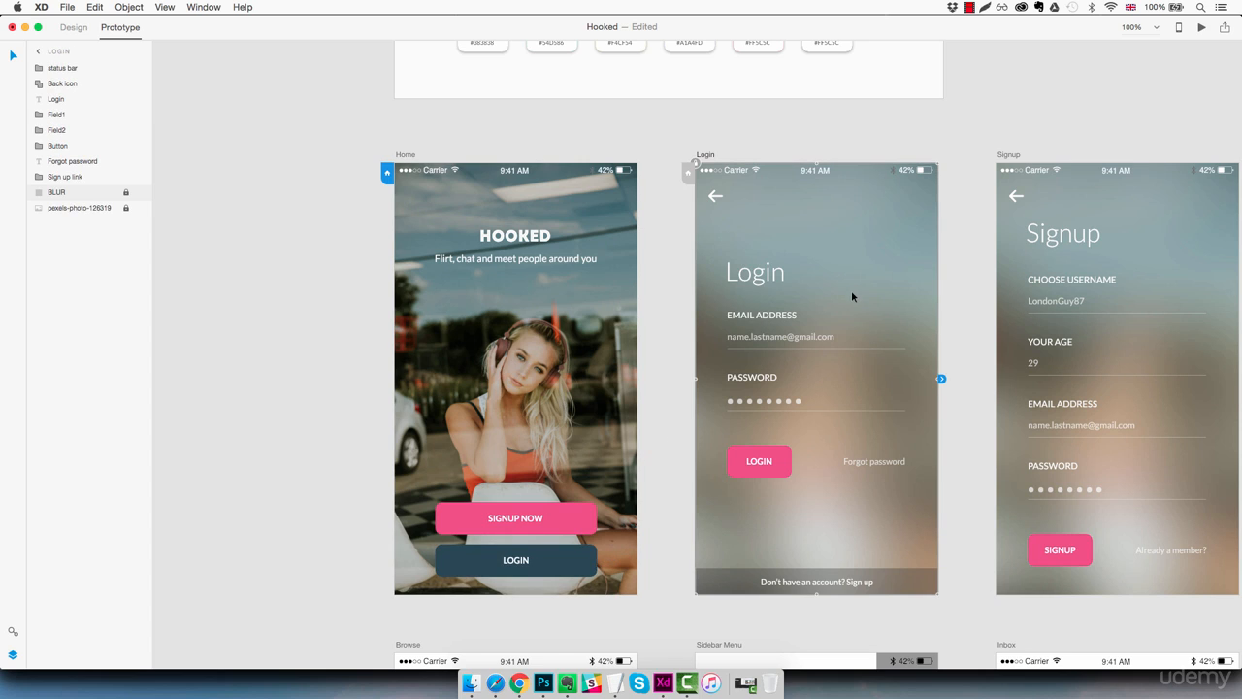
{"action": "left_click", "coordinate": [712, 197]}
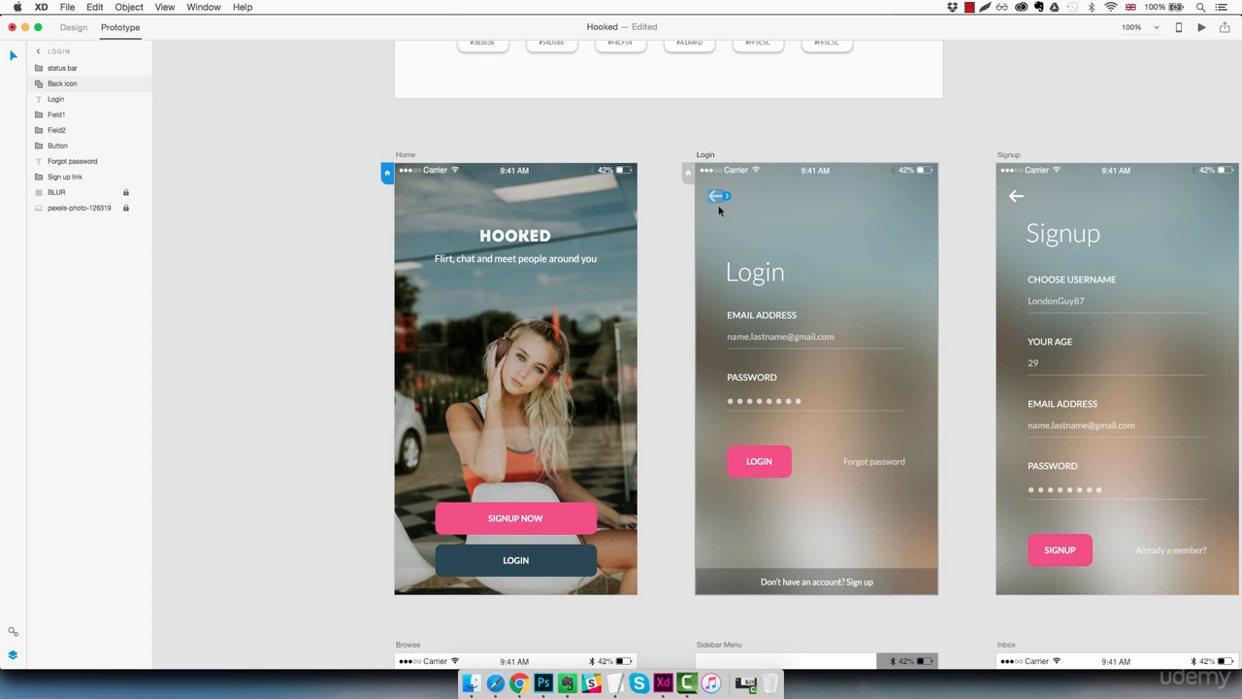
{"action": "left_click_drag", "start_coordinate": [727, 197], "coordinate": [638, 261]}
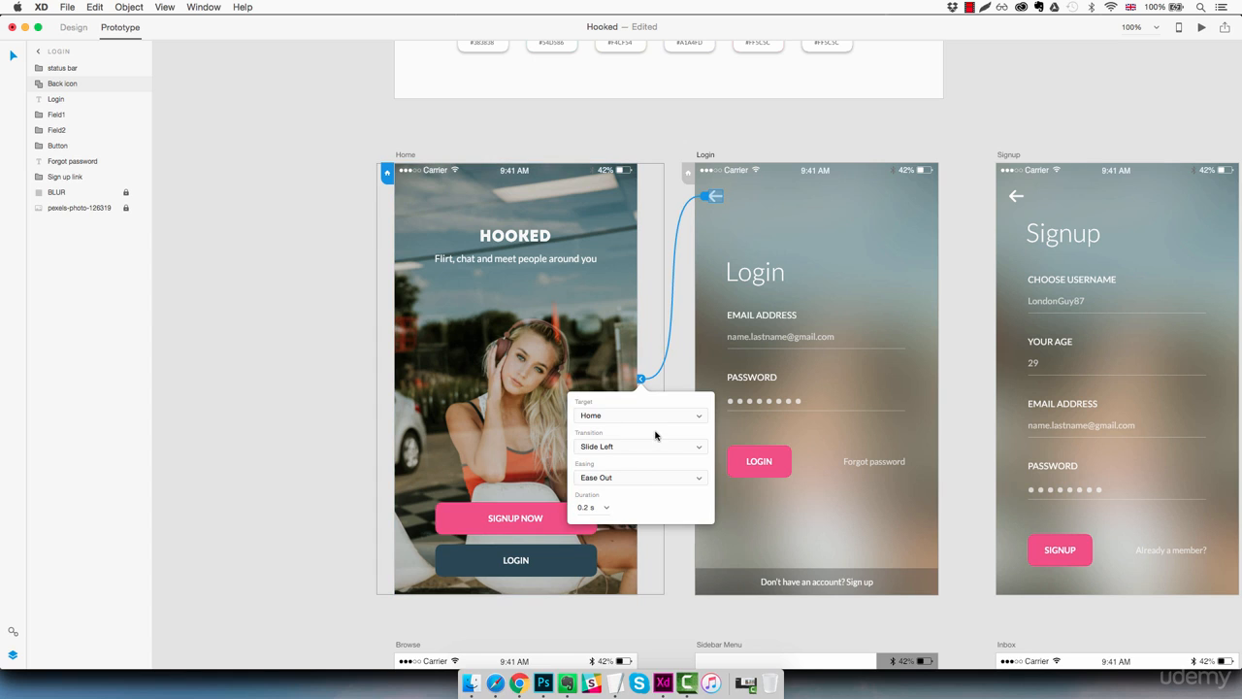
{"action": "left_click", "coordinate": [607, 447]}
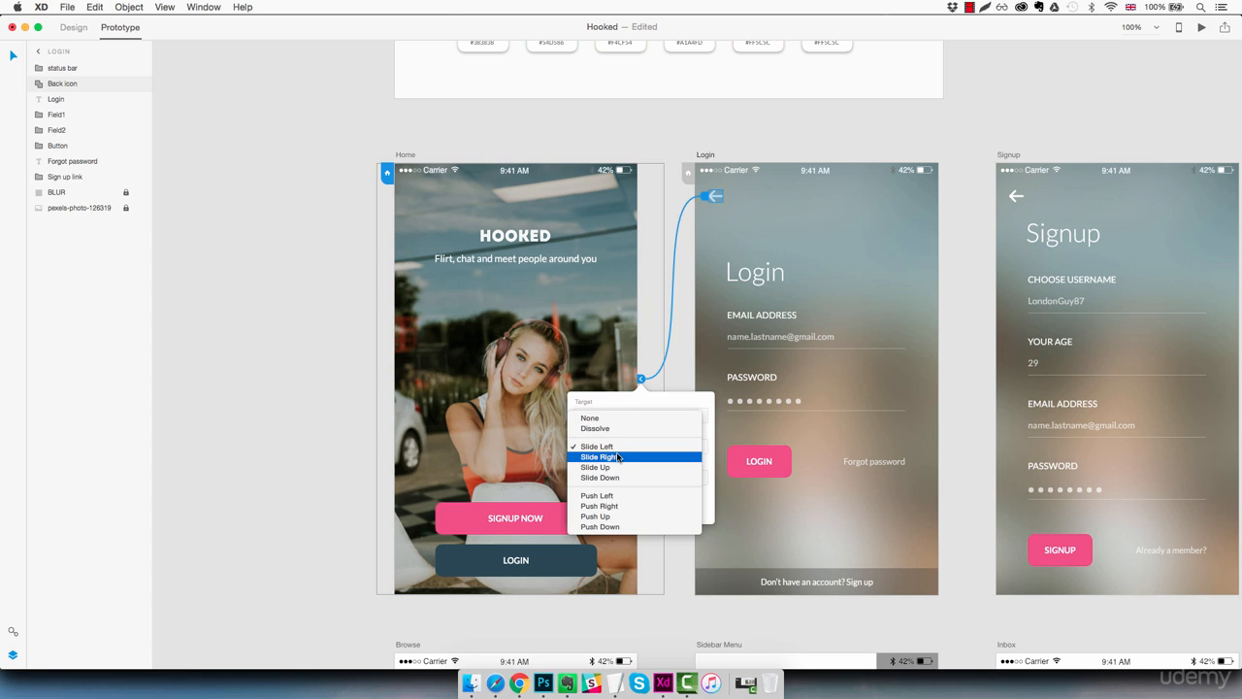
{"action": "left_click", "coordinate": [618, 456]}
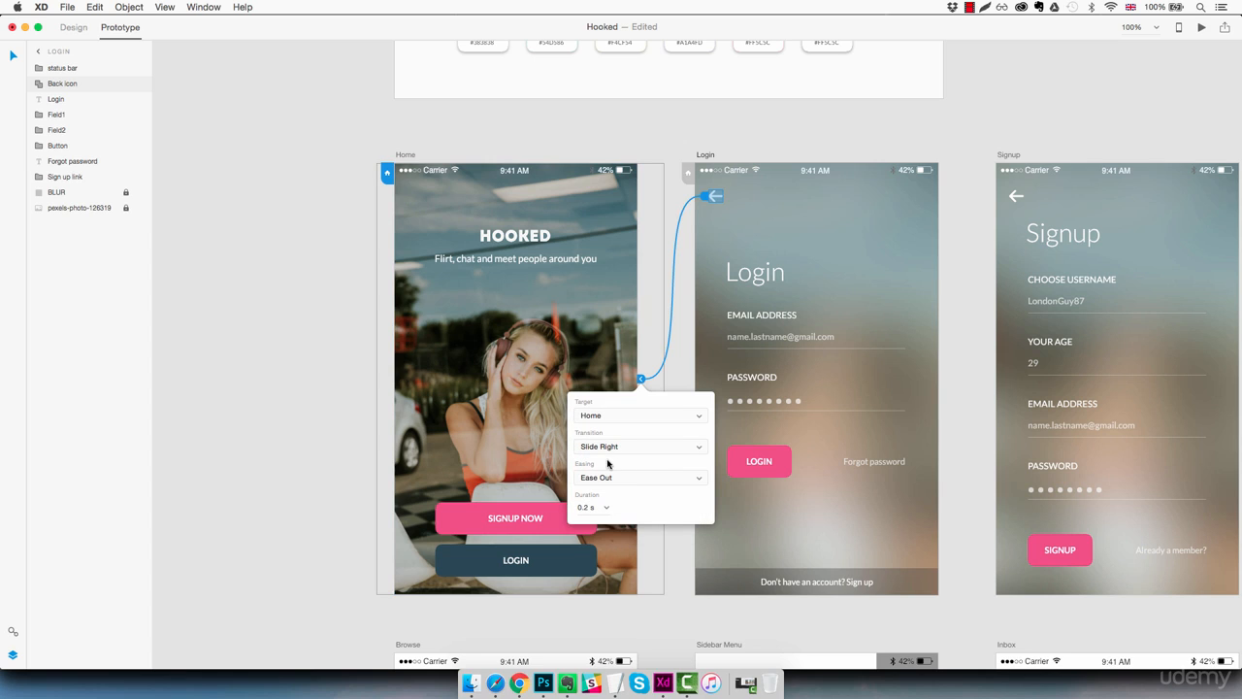
{"action": "left_click", "coordinate": [674, 538]}
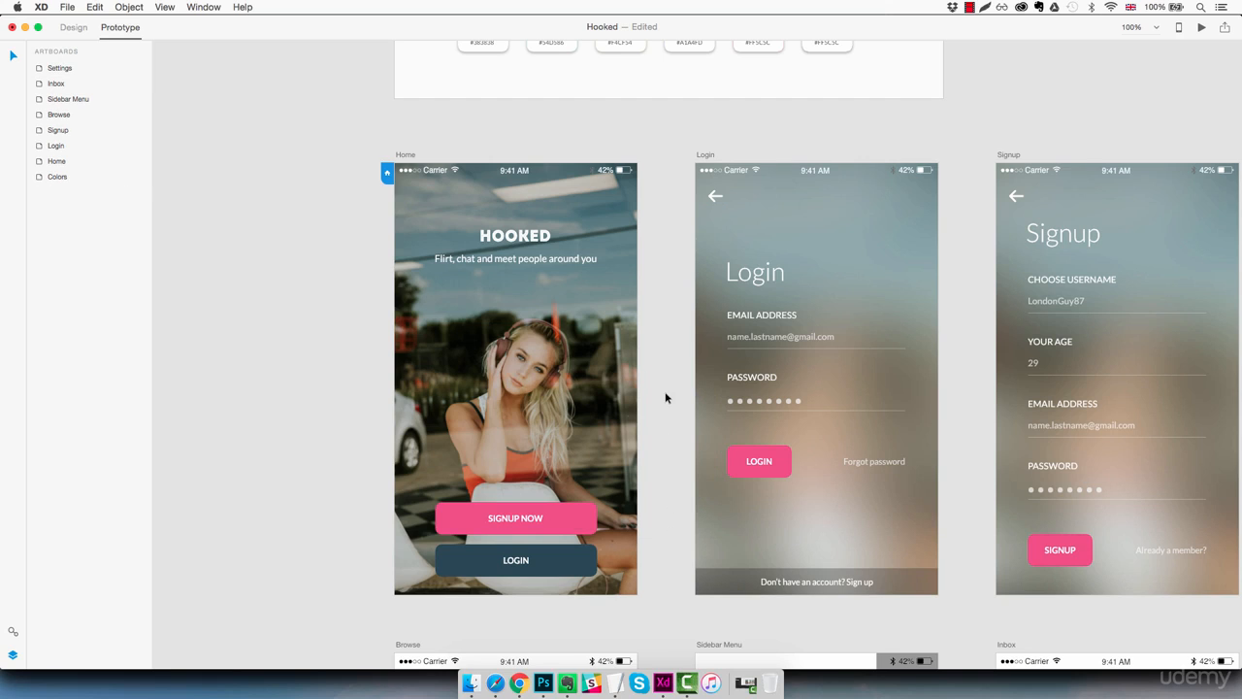
Step: Preview the prototype, test going from Home to Login and back, and close the preview
{"action": "left_click", "coordinate": [1201, 30]}
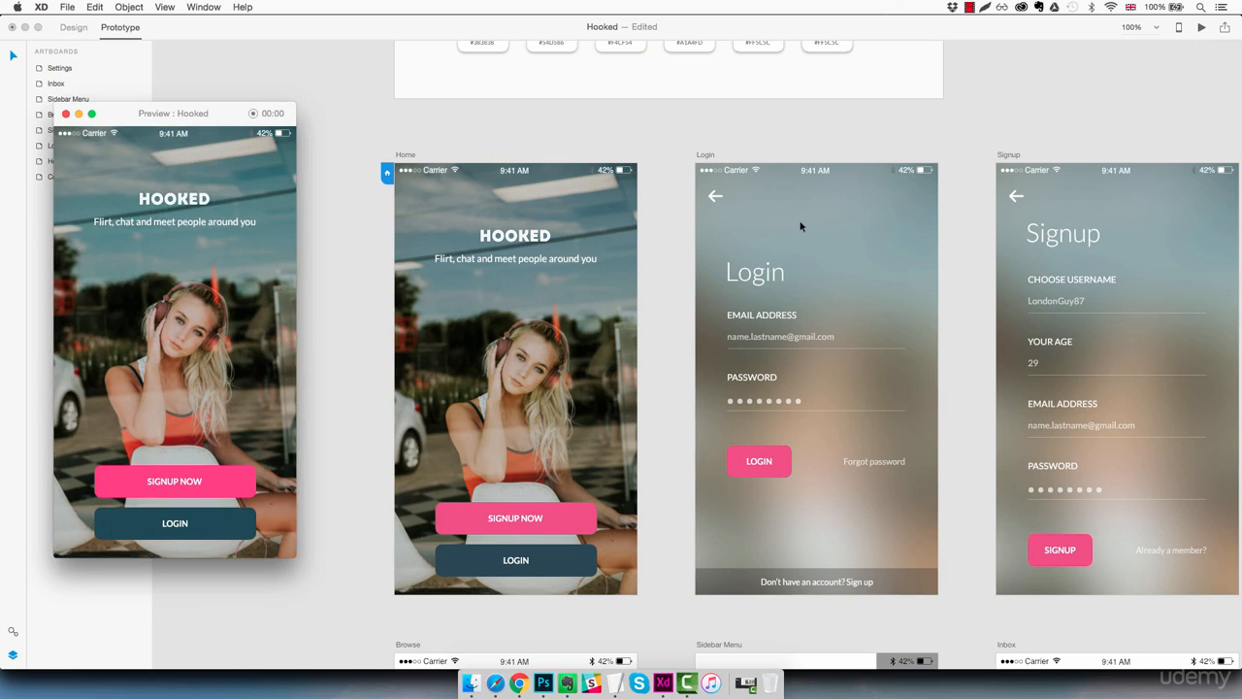
{"action": "mouse_move", "coordinate": [208, 117]}
{"action": "left_mouse_down"}
{"action": "mouse_move", "coordinate": [255, 110]}
{"action": "mouse_move", "coordinate": [223, 117]}
{"action": "left_mouse_up"}
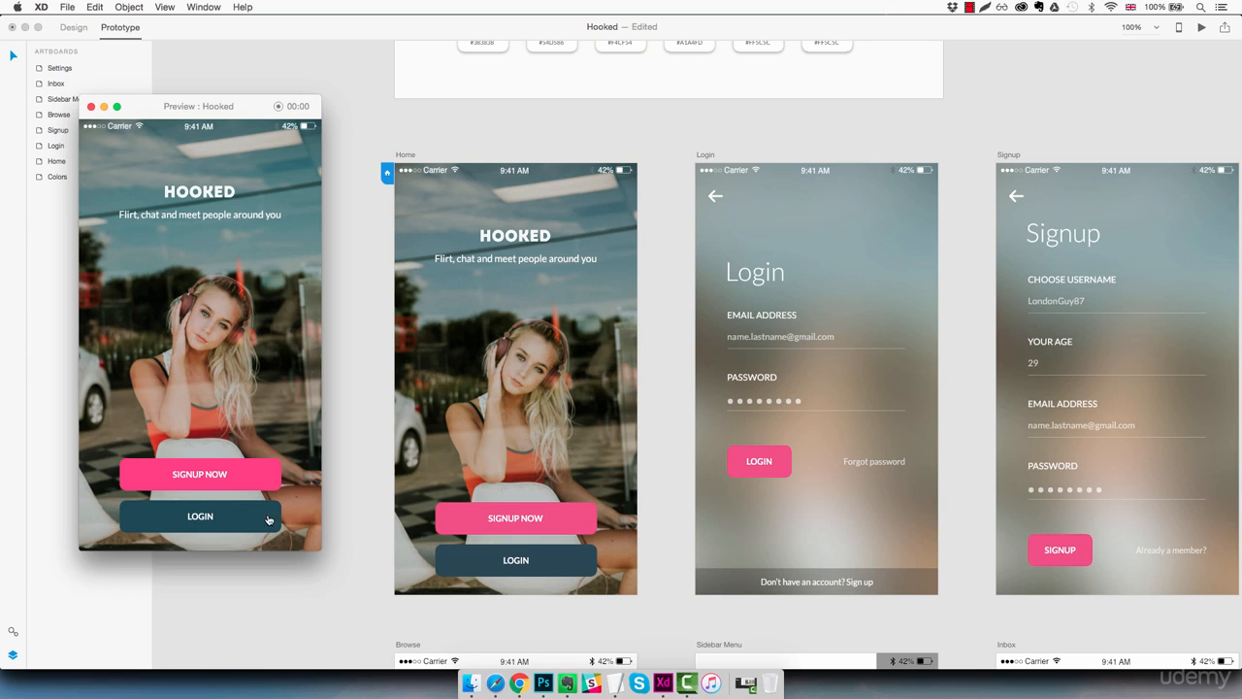
{"action": "left_click", "coordinate": [213, 518]}
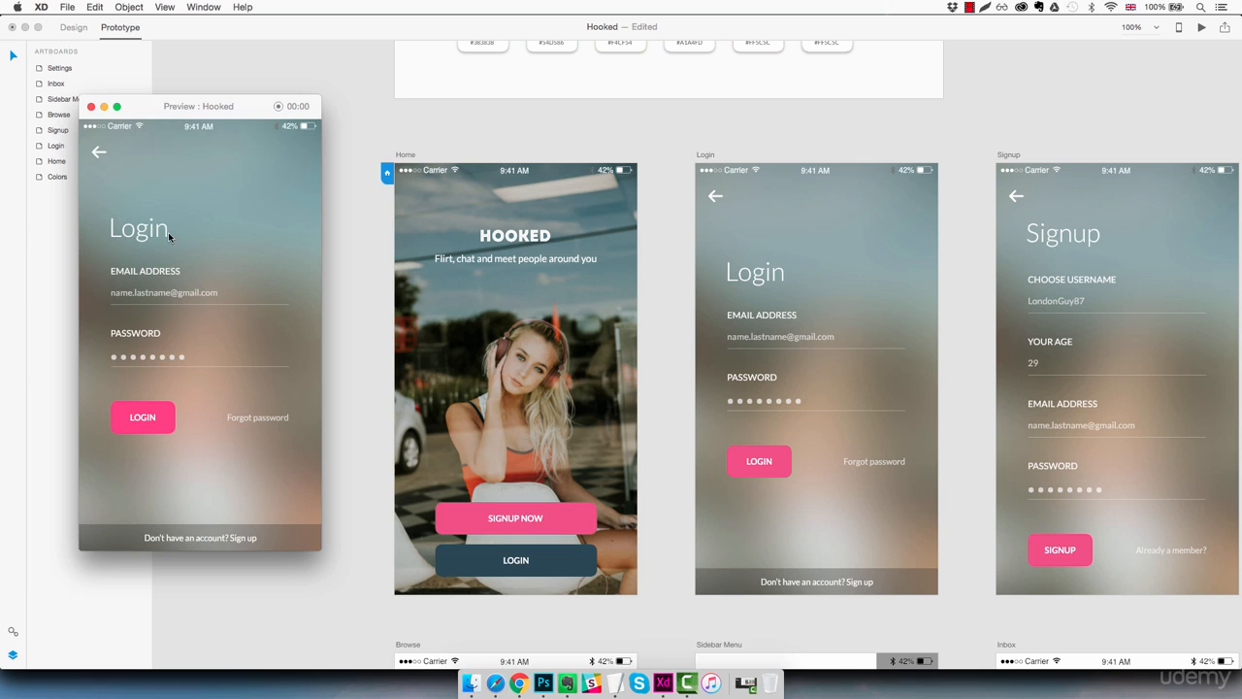
{"action": "left_click", "coordinate": [98, 155]}
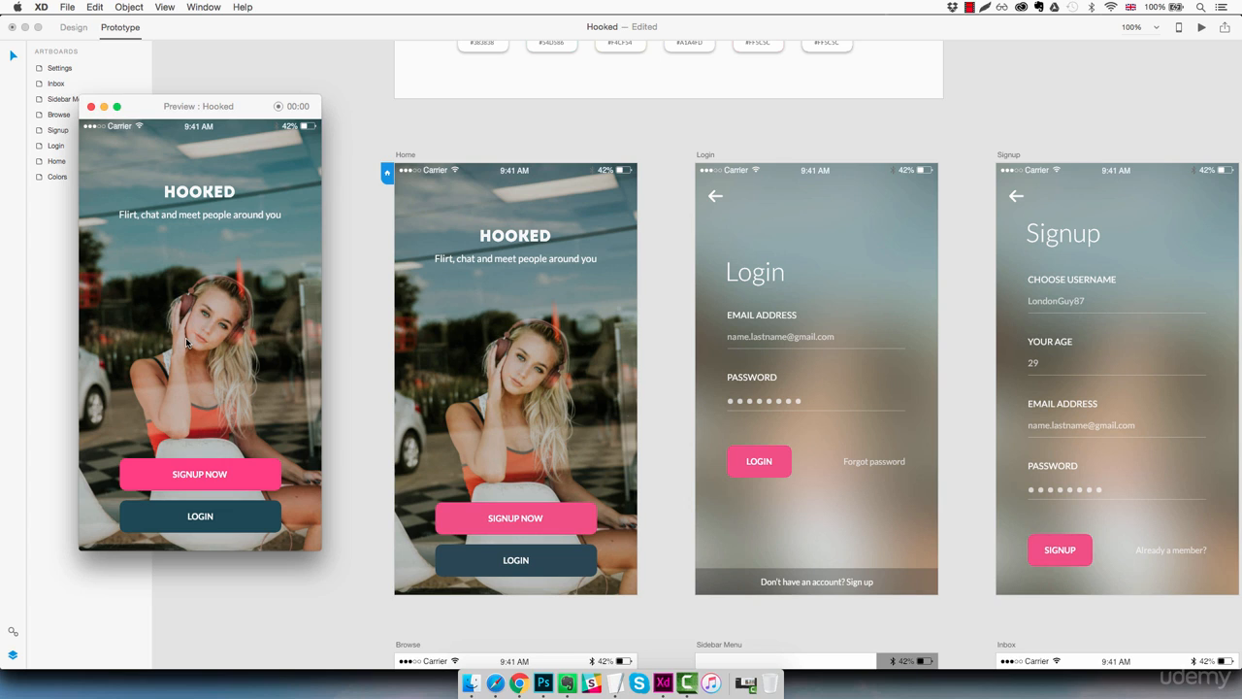
{"action": "left_click", "coordinate": [92, 105]}
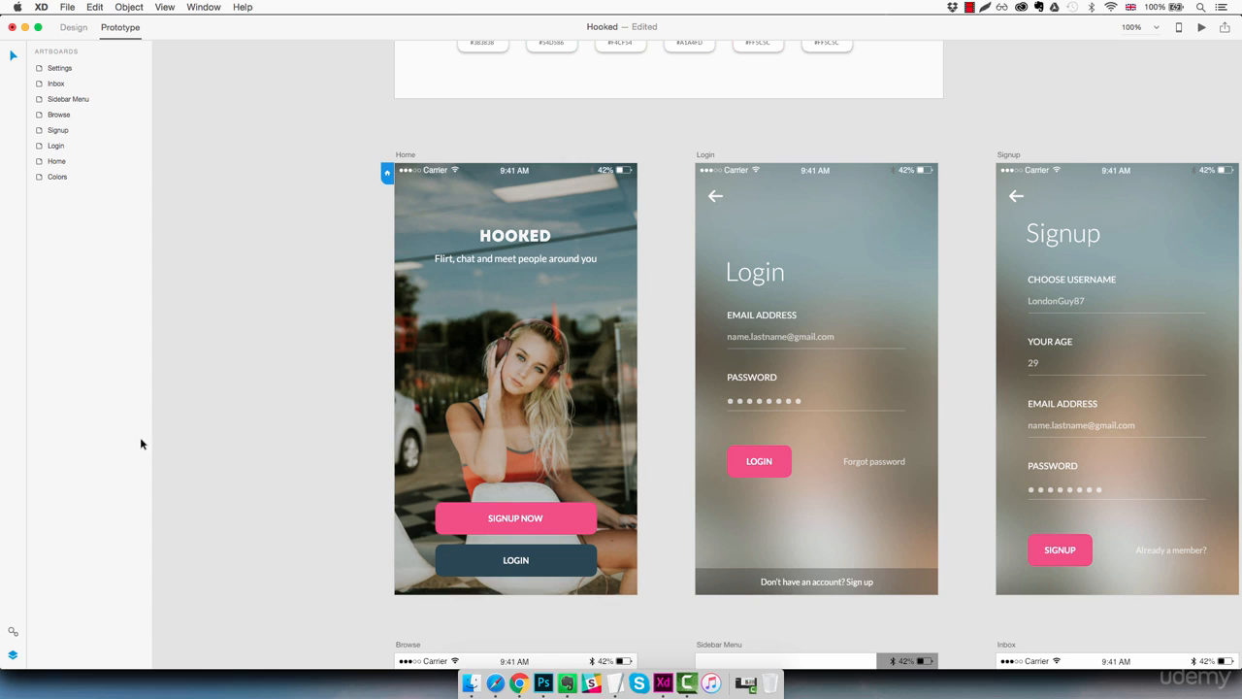
Step: Link the Home artboard's Signup Now button to the Signup artboard with a Slide Left transition
{"action": "left_click", "coordinate": [533, 441]}
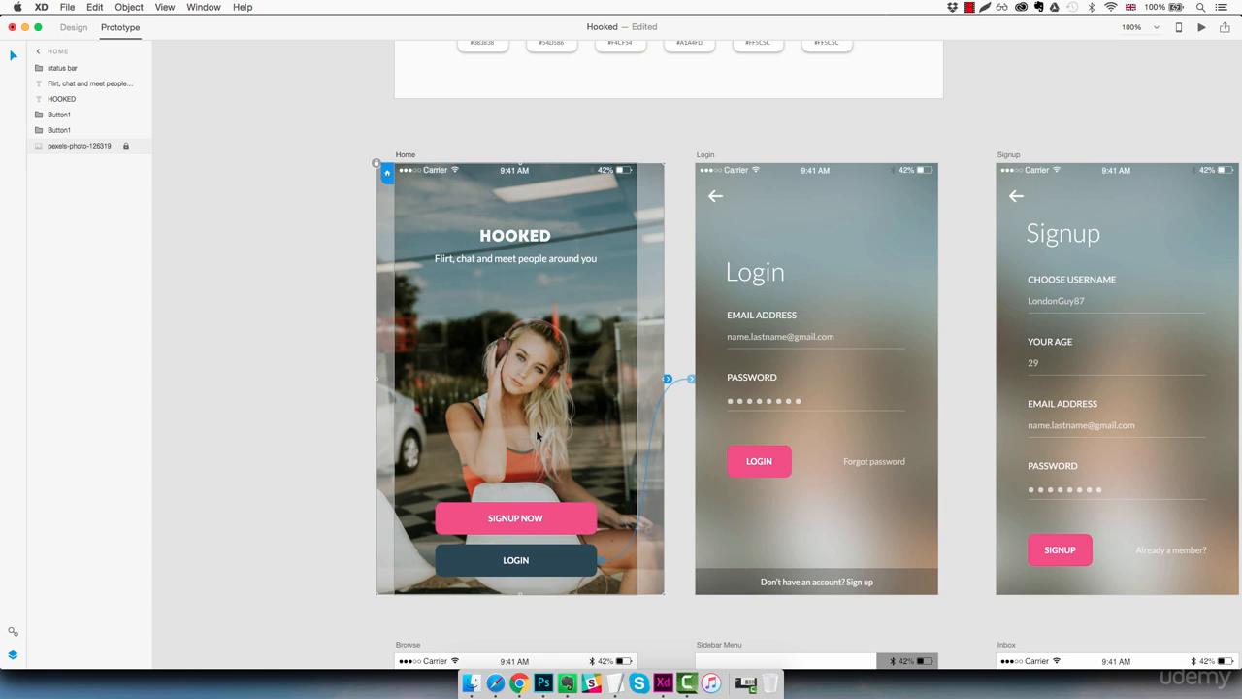
{"action": "left_click", "coordinate": [567, 519]}
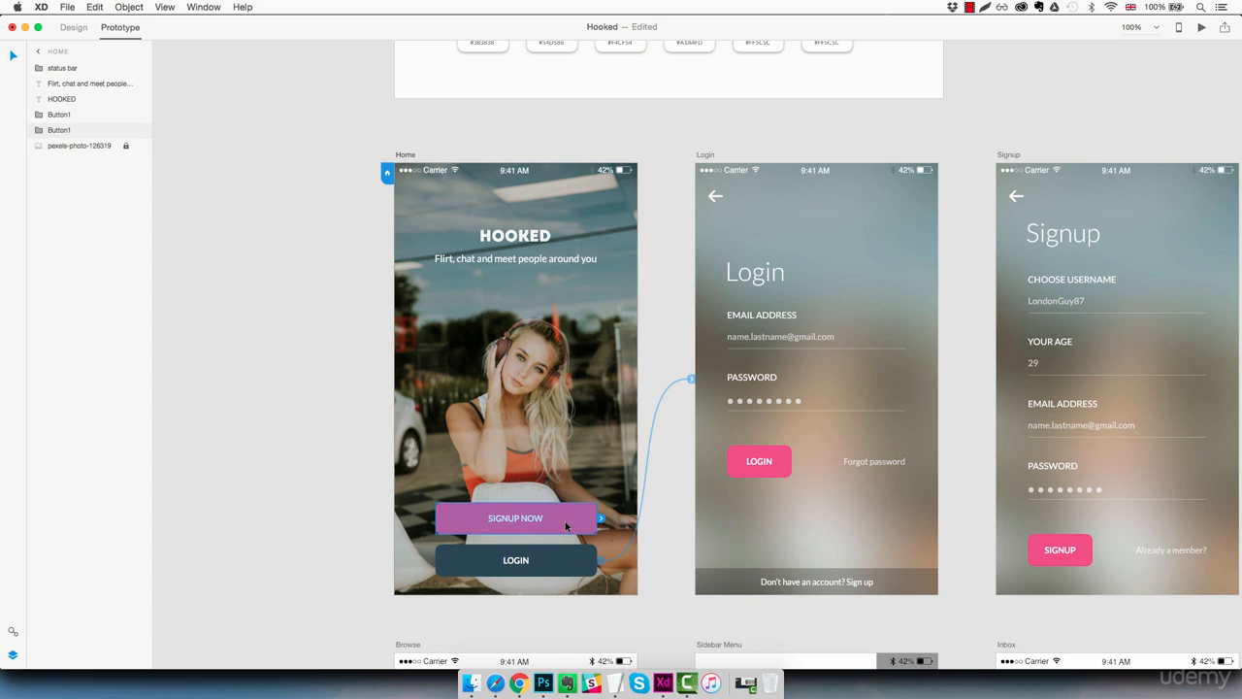
{"action": "left_click_drag", "start_coordinate": [600, 518], "coordinate": [1000, 545]}
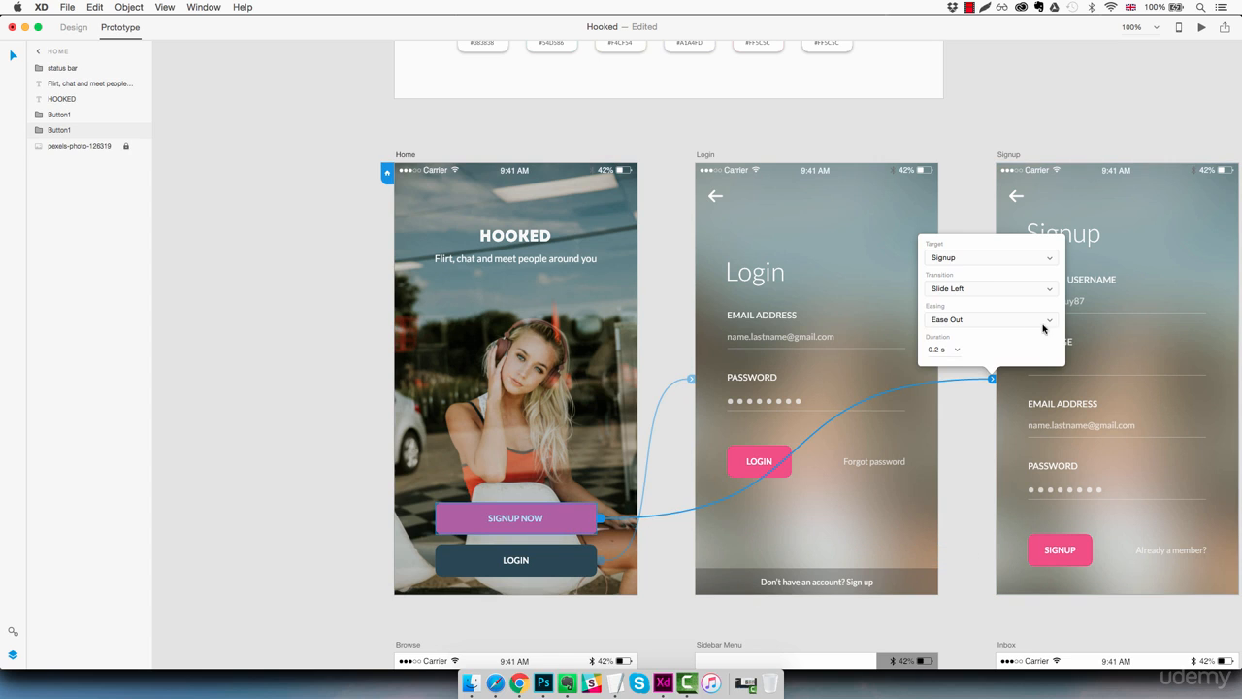
{"action": "left_click", "coordinate": [973, 286]}
{"action": "left_click", "coordinate": [969, 291]}
{"action": "left_click", "coordinate": [1147, 256]}
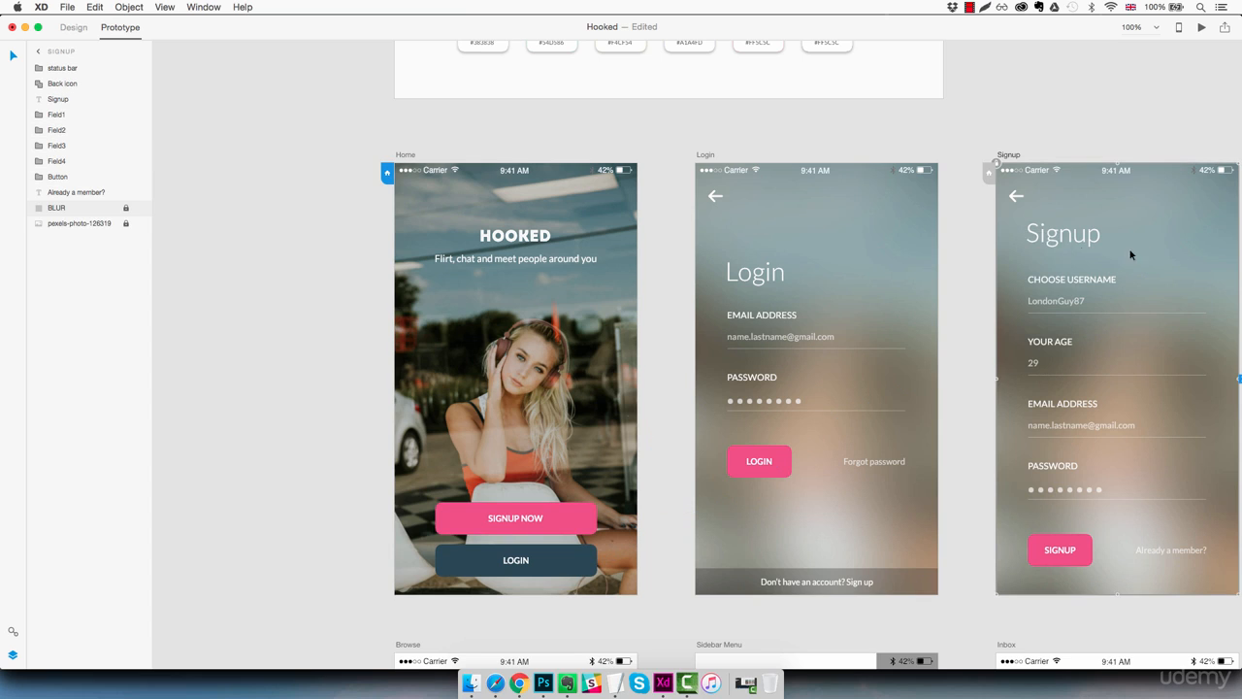
Step: Link the Signup artboard's back arrow to the Home artboard with a Slide Right transition
{"action": "left_click", "coordinate": [1013, 198]}
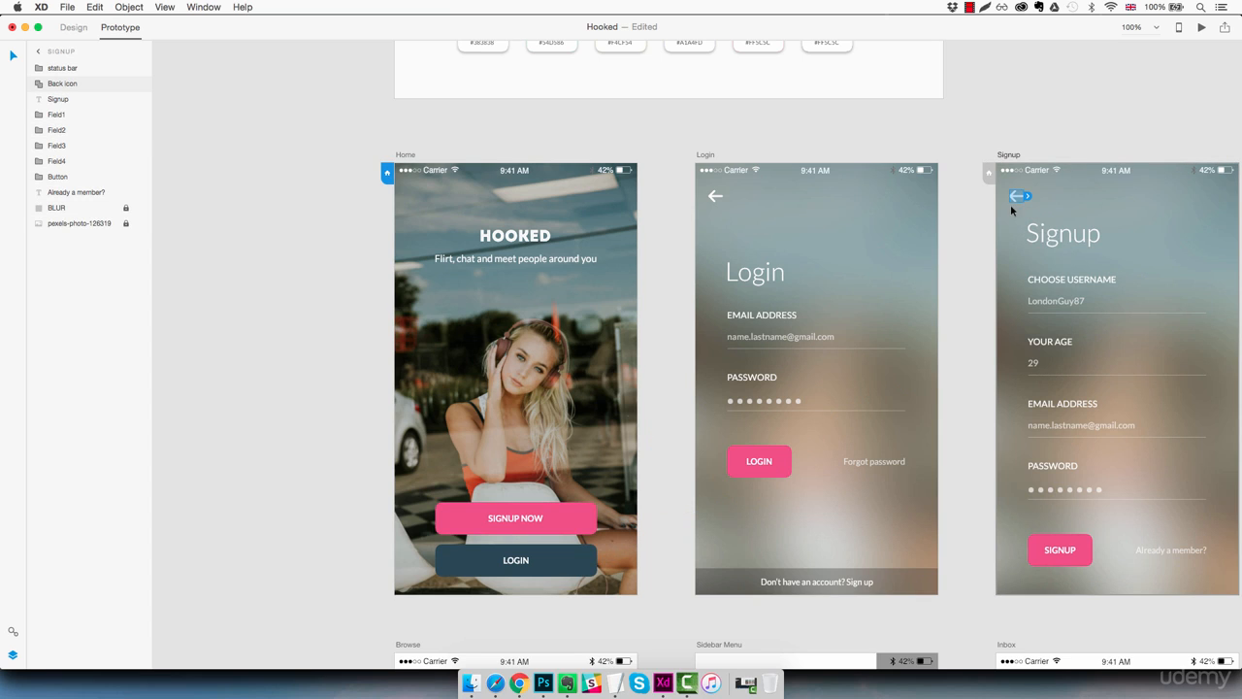
{"action": "left_click_drag", "start_coordinate": [1023, 202], "coordinate": [636, 230]}
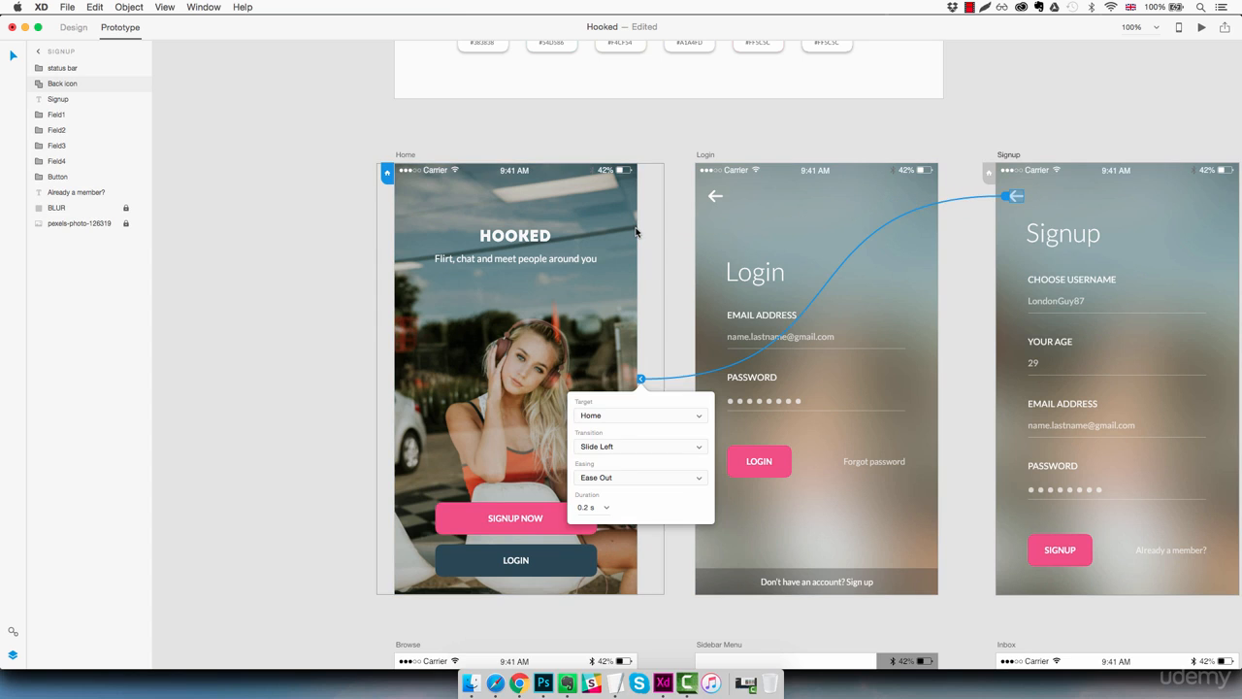
{"action": "left_click", "coordinate": [638, 447]}
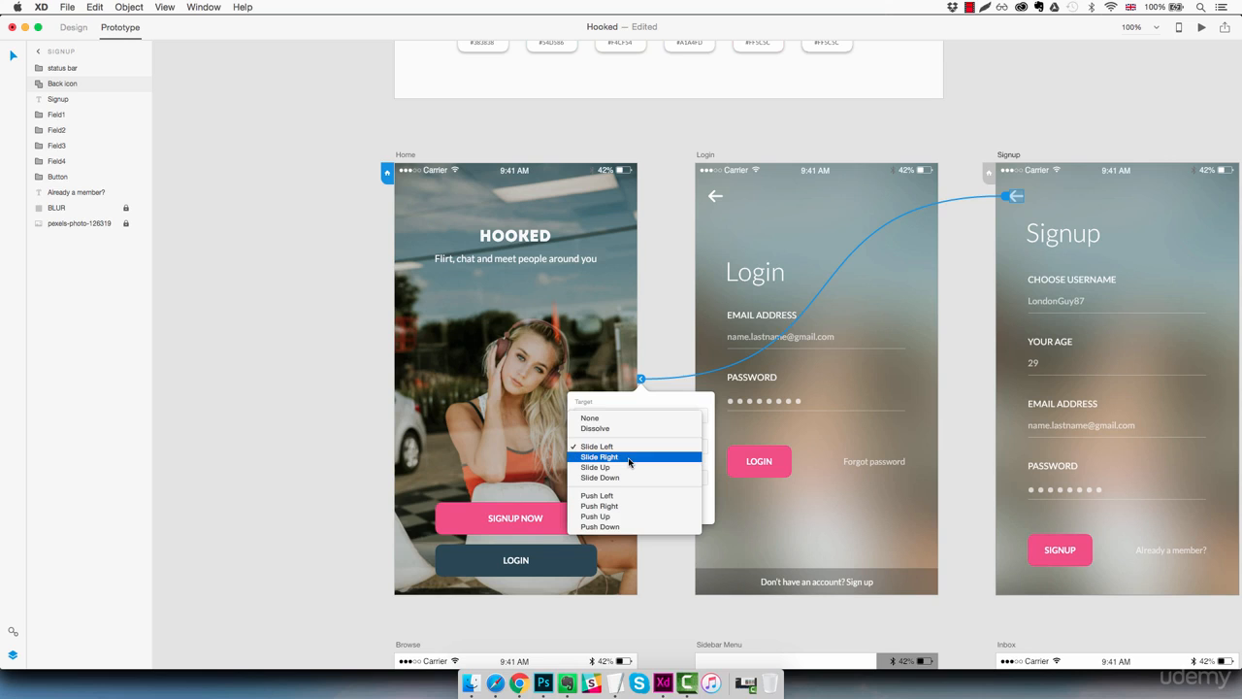
{"action": "left_click", "coordinate": [637, 456]}
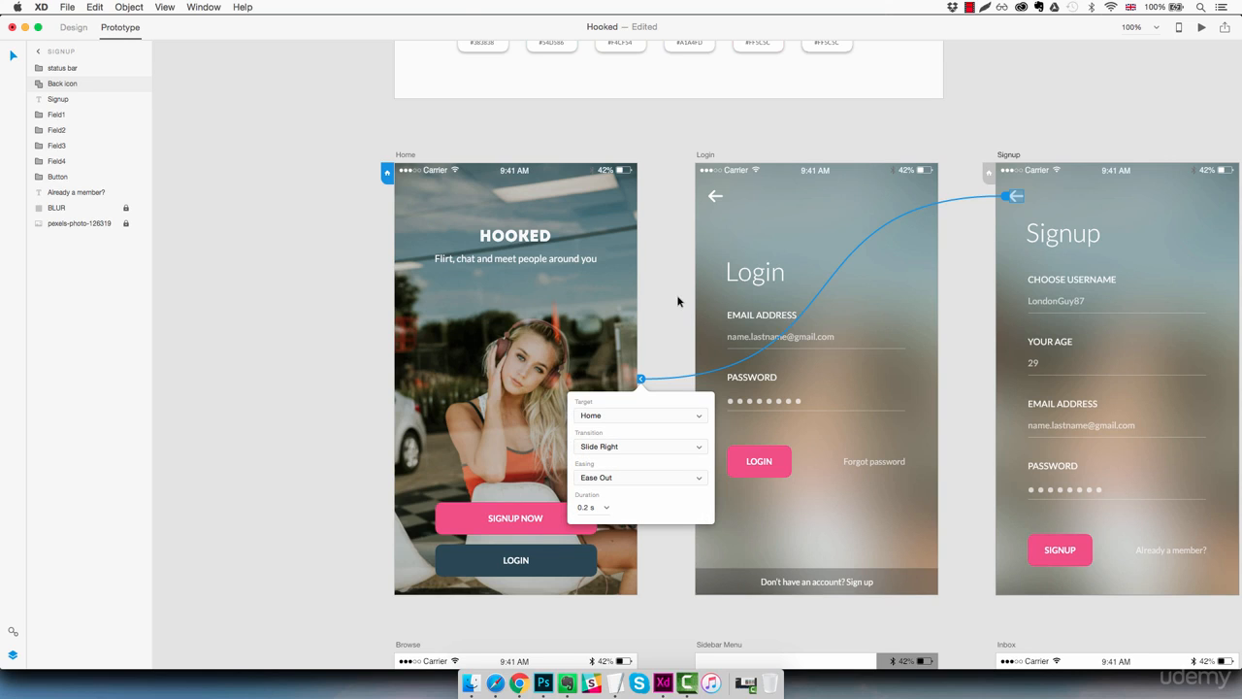
Step: Preview the prototype, test the links between Signup and Home in both directions, and close the preview
{"action": "left_click", "coordinate": [1201, 27]}
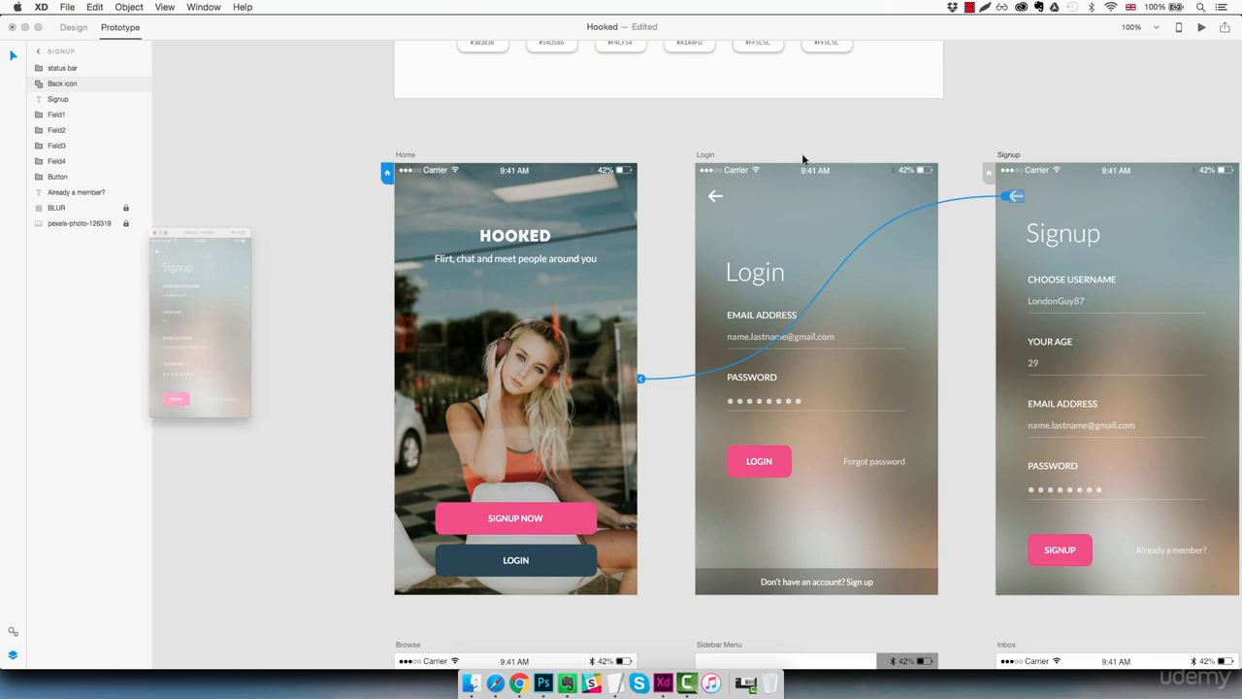
{"action": "left_click", "coordinate": [97, 155]}
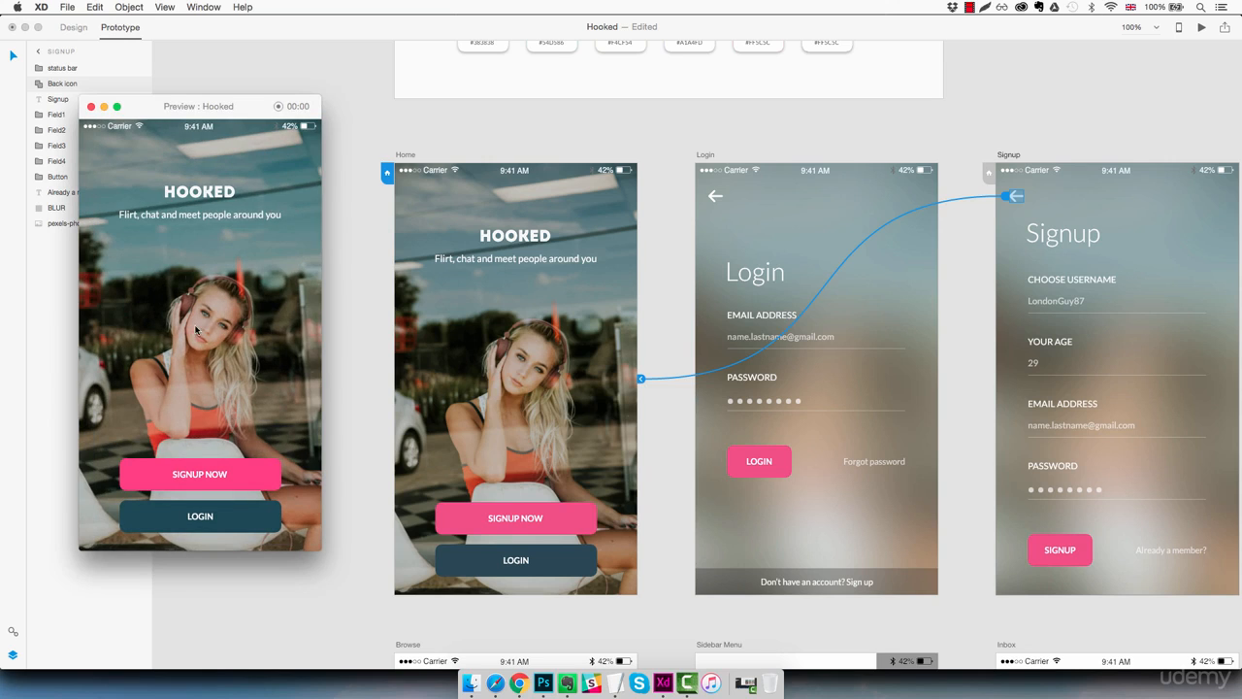
{"action": "left_click", "coordinate": [201, 477]}
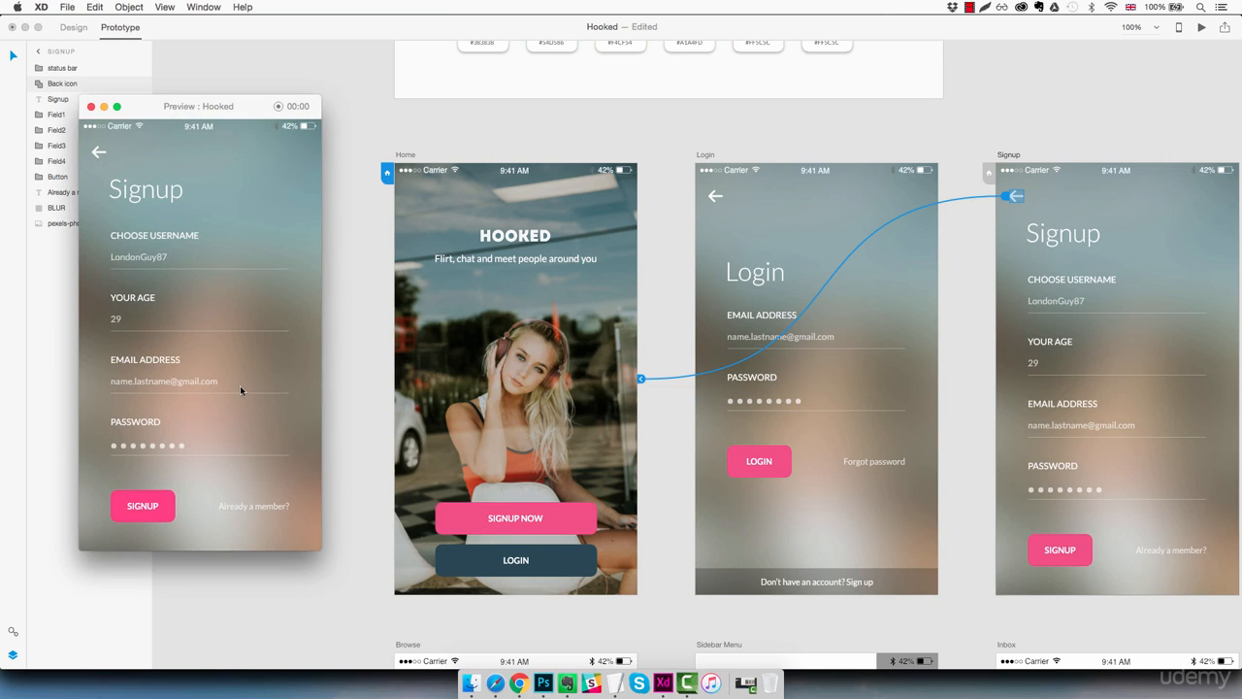
{"action": "left_click", "coordinate": [99, 155]}
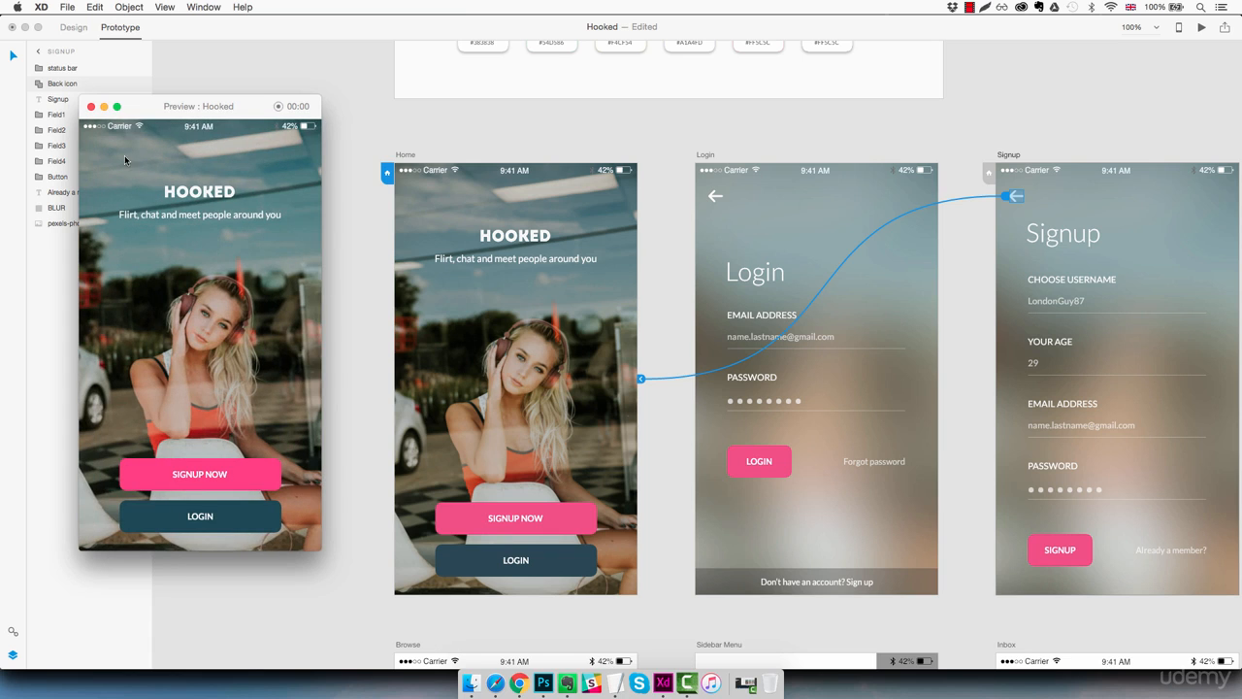
{"action": "left_click", "coordinate": [91, 106]}
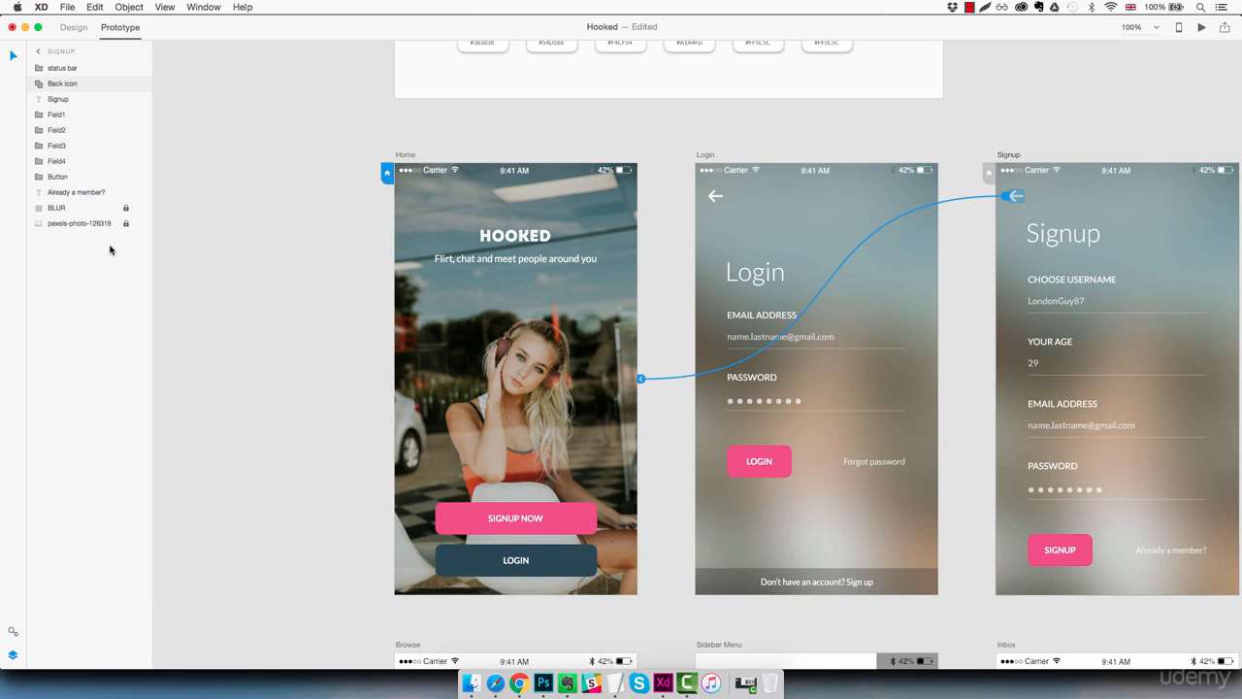
Step: Link the Login artboard's "Don't have an account? Sign up" bar to the Signup artboard with a Slide Right transition
{"action": "left_click", "coordinate": [272, 260]}
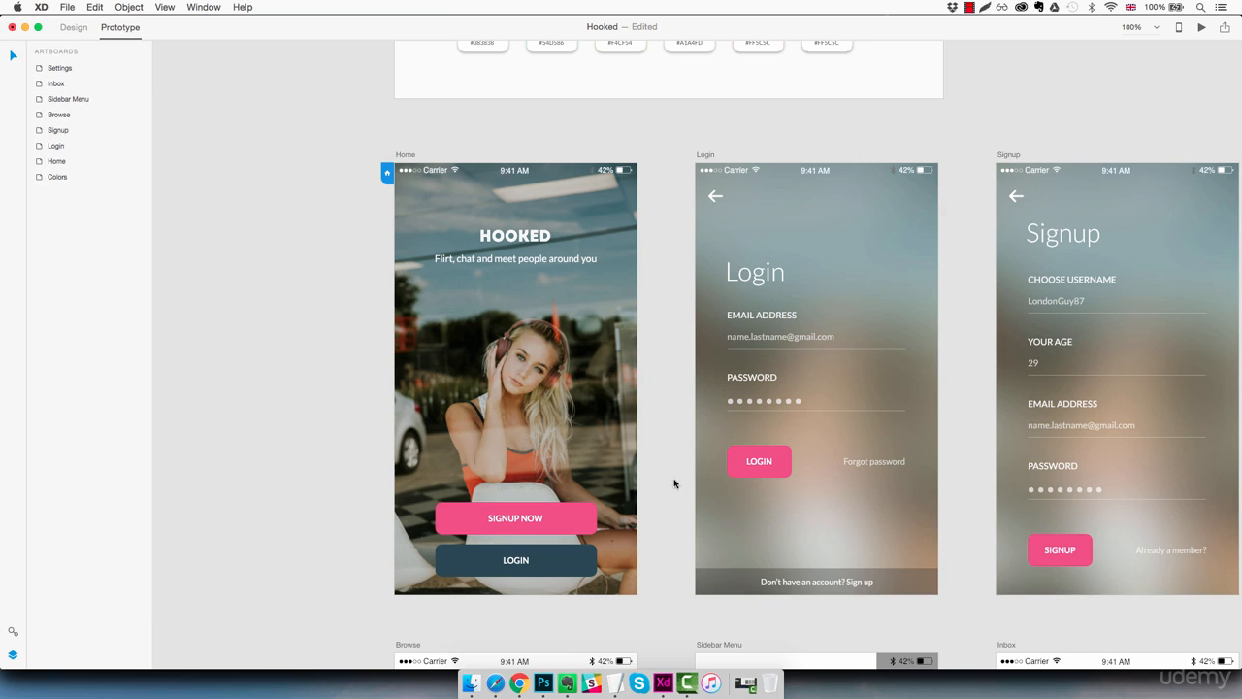
{"action": "left_click", "coordinate": [893, 583]}
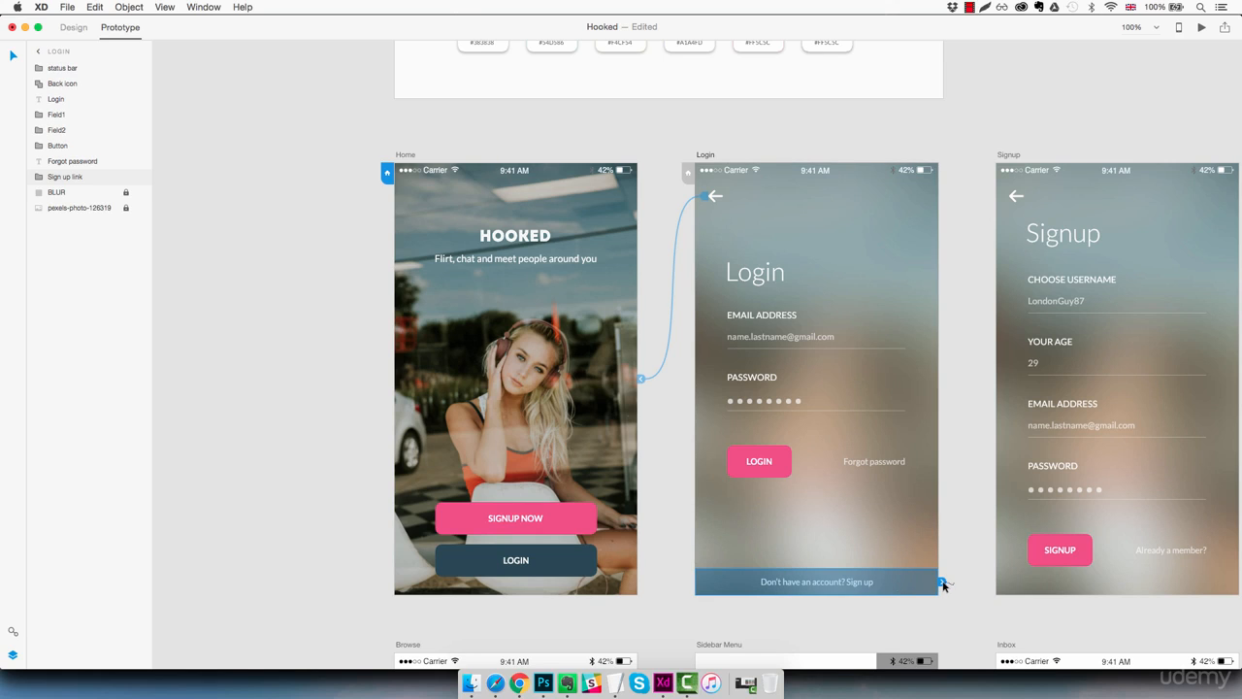
{"action": "left_click_drag", "start_coordinate": [941, 581], "coordinate": [996, 456]}
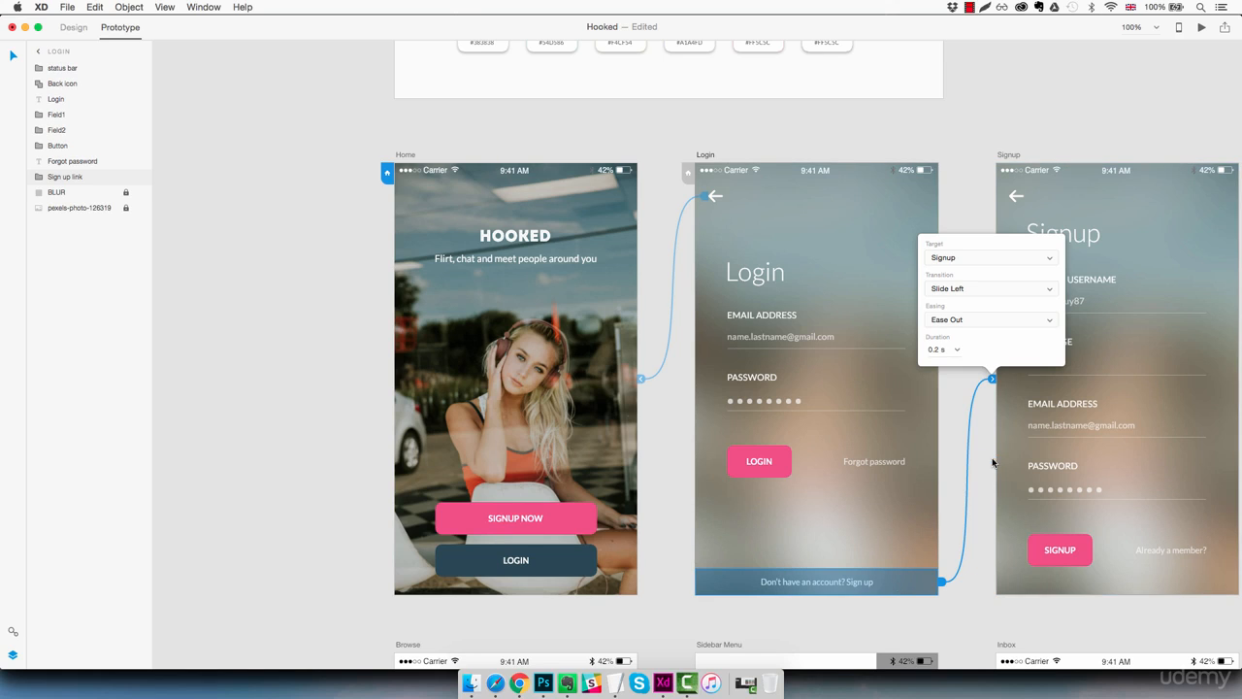
{"action": "left_click", "coordinate": [971, 290]}
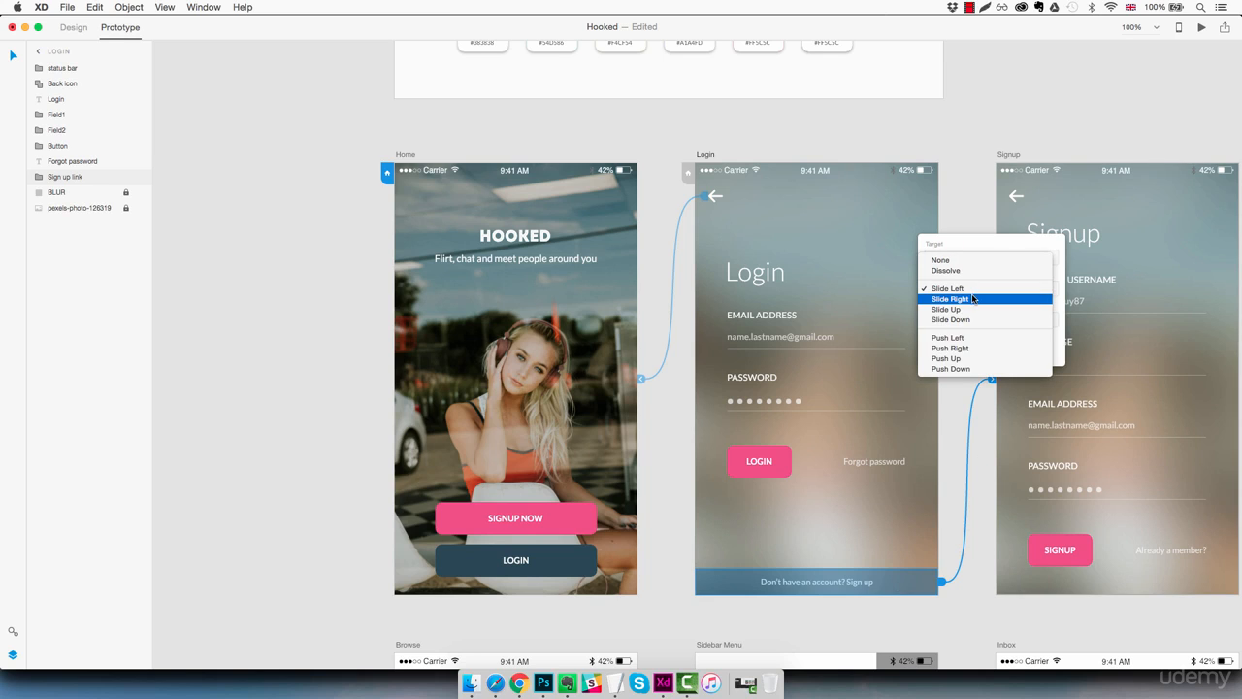
{"action": "left_click", "coordinate": [970, 298]}
{"action": "left_click", "coordinate": [957, 404]}
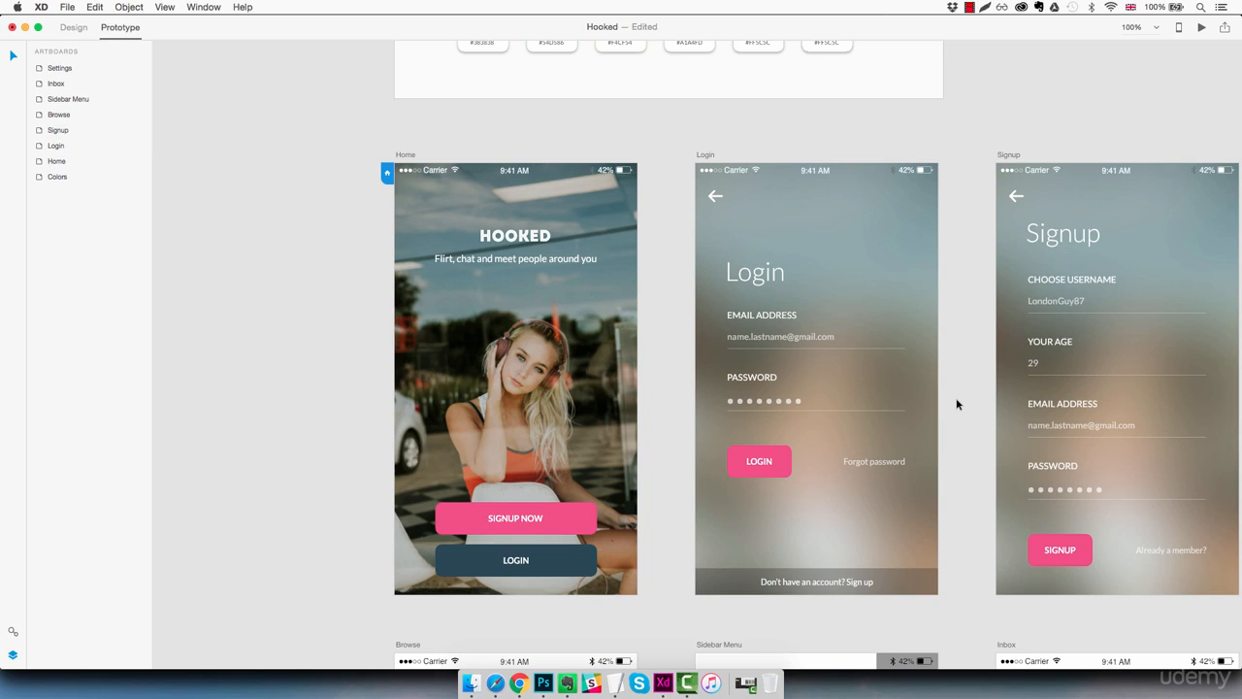
Step: Link the Login artboard's Login button to the Browse artboard with a Slide Left transition
{"action": "left_click_drag", "start_coordinate": [961, 418], "coordinate": [790, 209]}
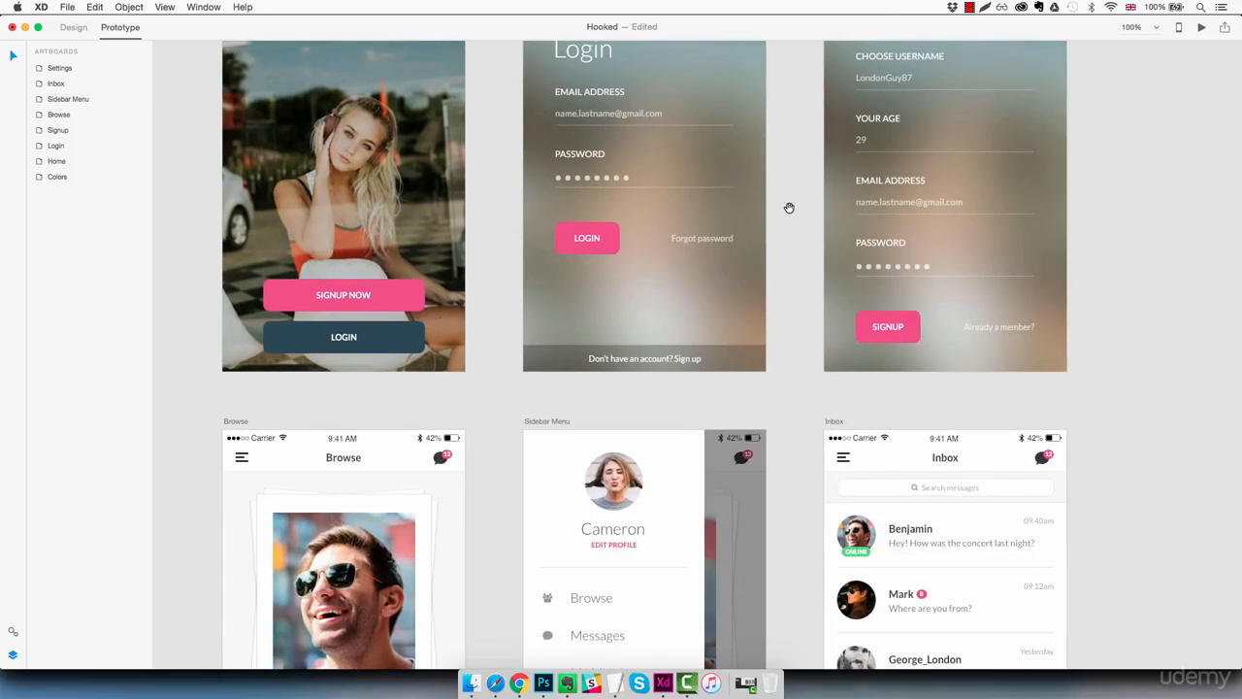
{"action": "left_click_drag", "start_coordinate": [711, 387], "coordinate": [774, 432]}
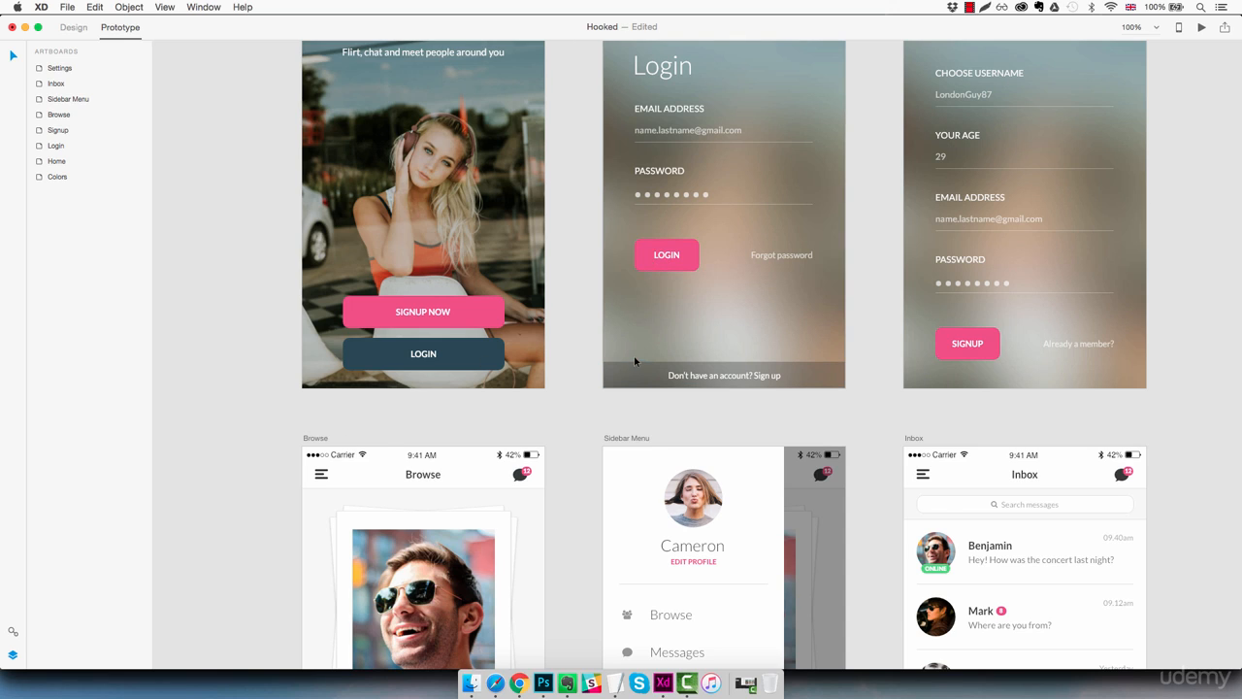
{"action": "left_click", "coordinate": [684, 256]}
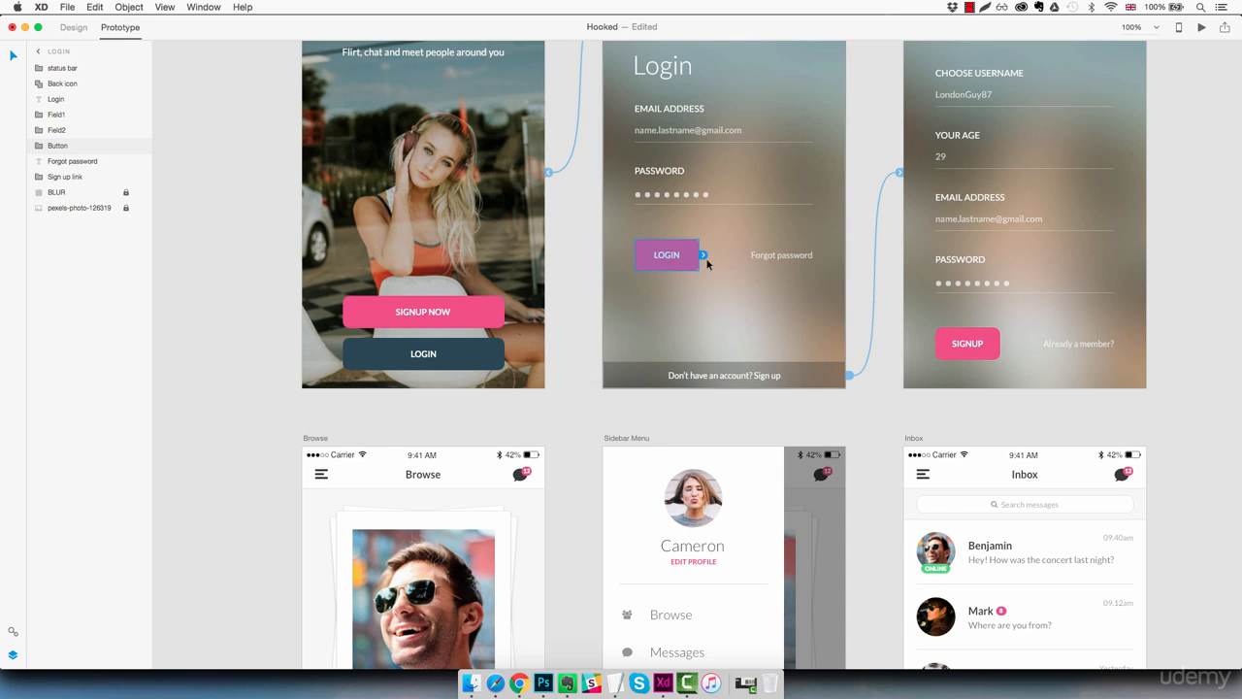
{"action": "left_click_drag", "start_coordinate": [703, 254], "coordinate": [443, 449]}
{"action": "left_click", "coordinate": [532, 573]}
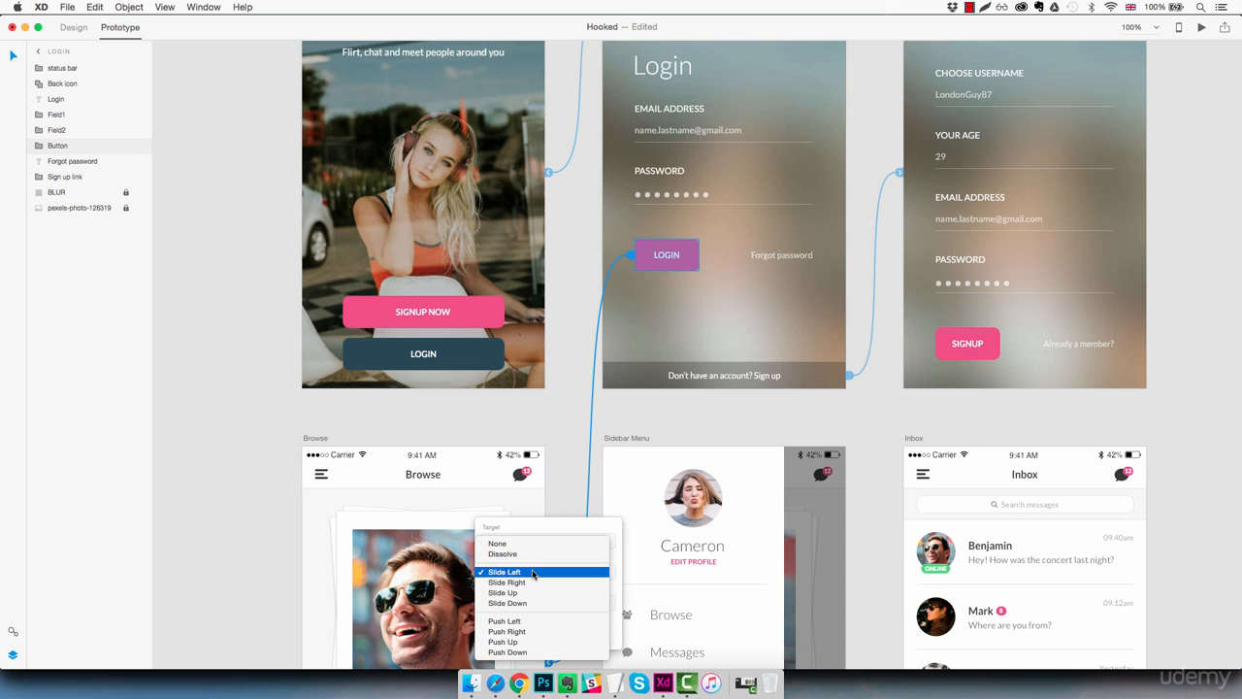
{"action": "left_click", "coordinate": [532, 574]}
Step: Link the Signup artboard's Signup button to the Browse artboard with a Slide Left transition
{"action": "left_click", "coordinate": [987, 352]}
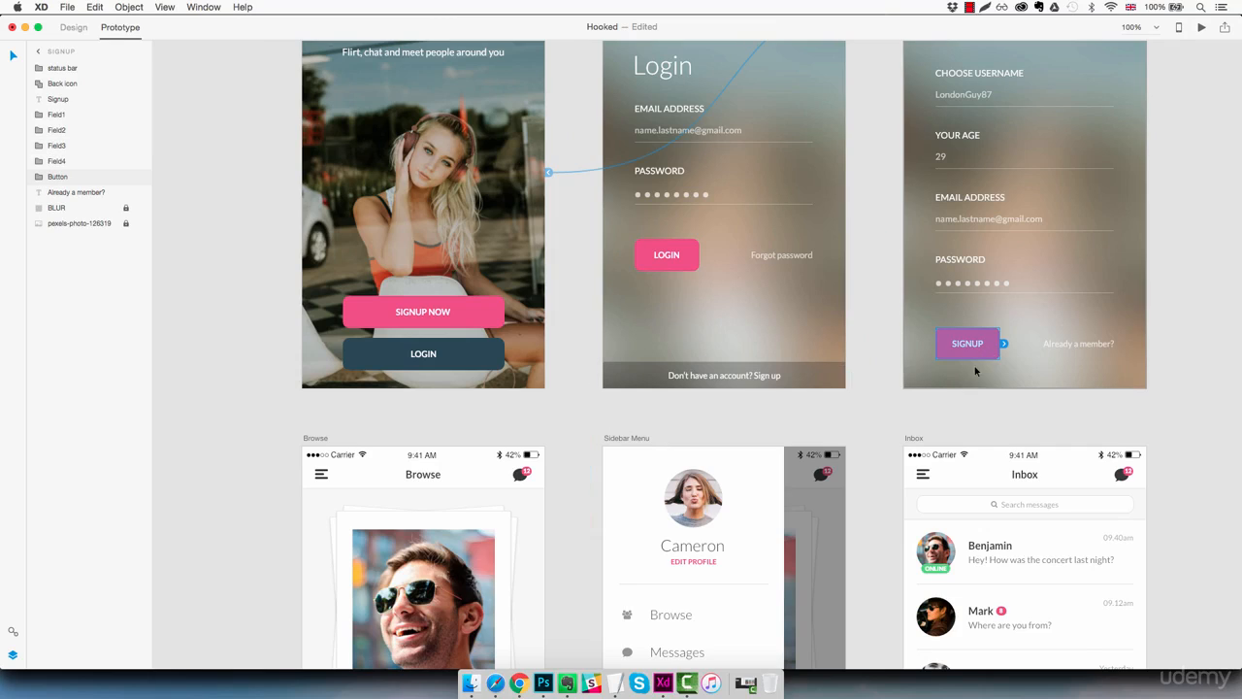
{"action": "left_click_drag", "start_coordinate": [1005, 344], "coordinate": [454, 450]}
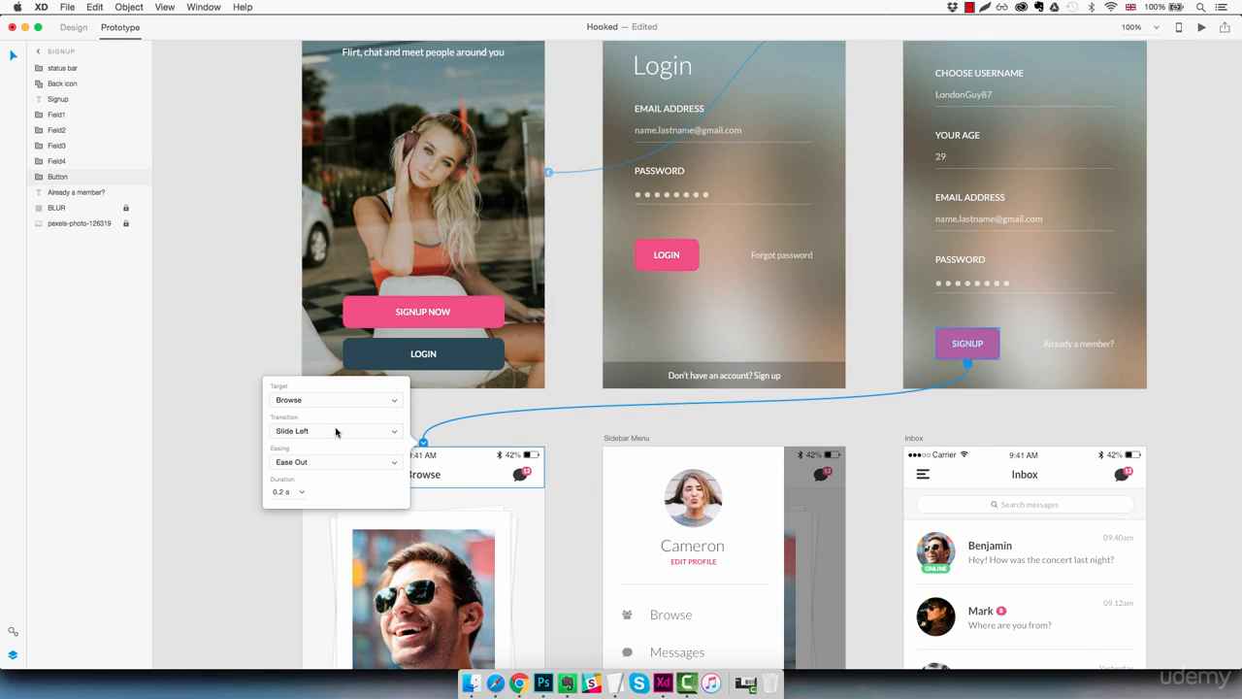
{"action": "left_click", "coordinate": [225, 446]}
Step: Ungroup the header symbol on the Browse artboard
{"action": "left_click_drag", "start_coordinate": [258, 471], "coordinate": [237, 271]}
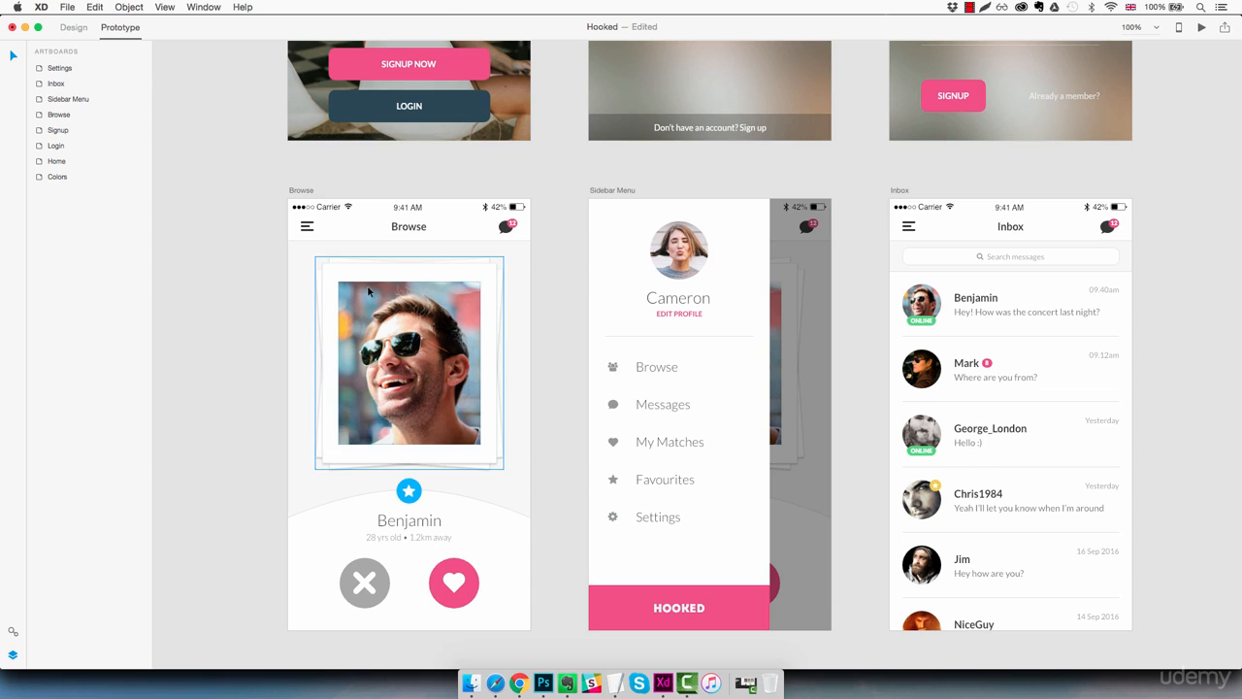
{"action": "left_click", "coordinate": [348, 234]}
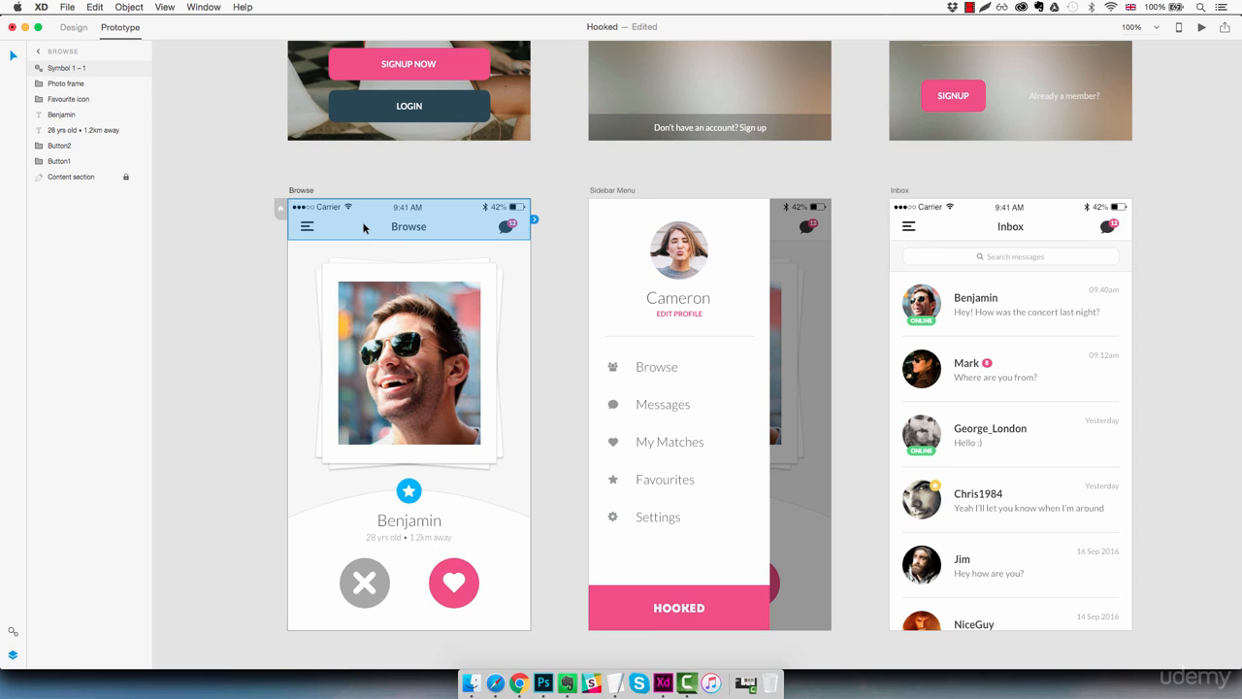
{"action": "right_click", "coordinate": [364, 227]}
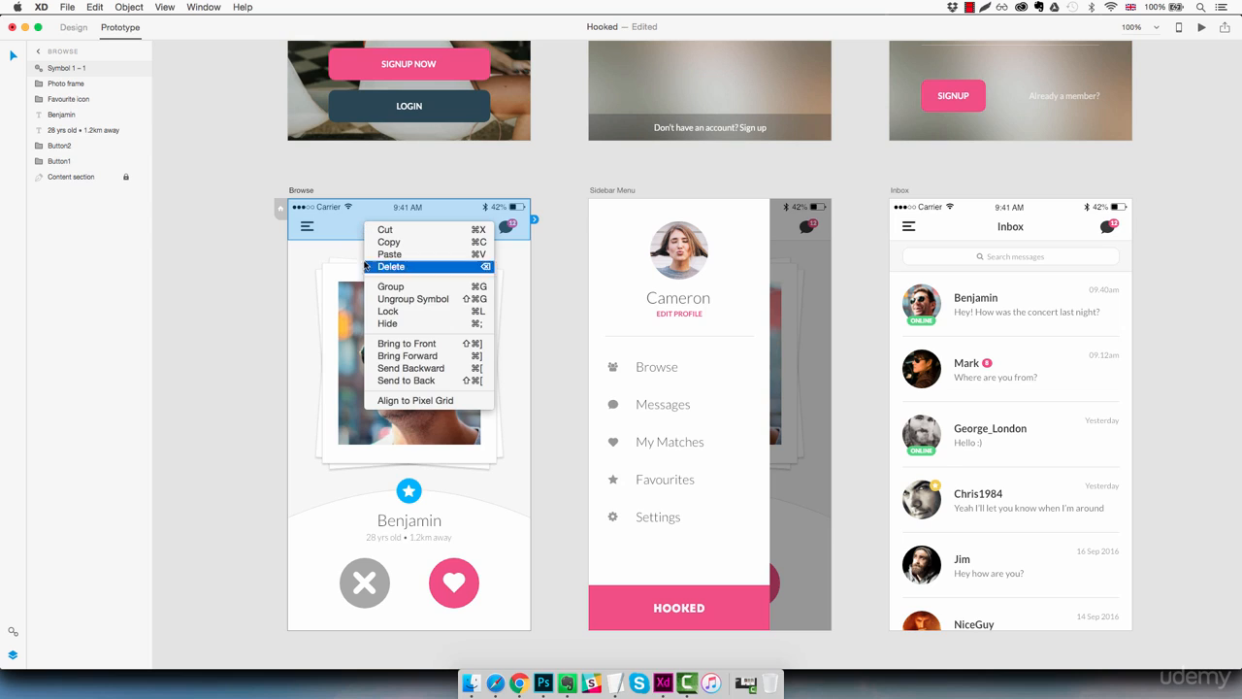
{"action": "left_click", "coordinate": [412, 299]}
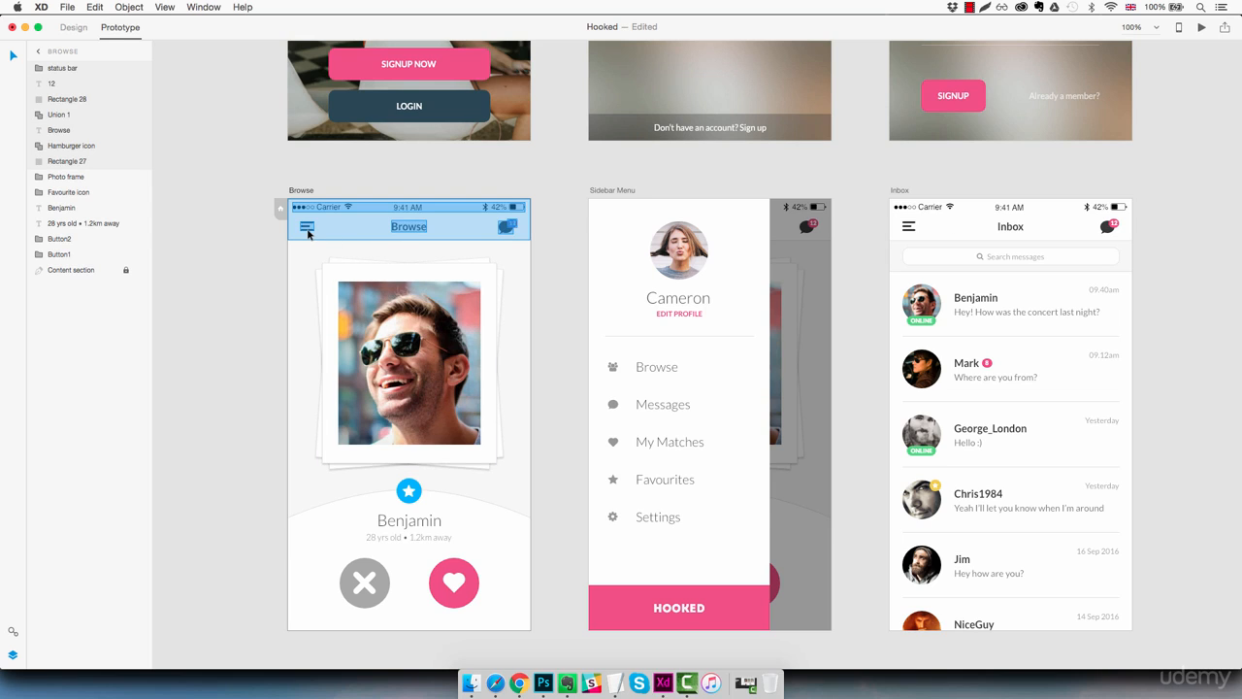
Step: Link the Browse artboard's hamburger icon to the Sidebar Menu artboard with a Slide Right transition
{"action": "left_click", "coordinate": [87, 147]}
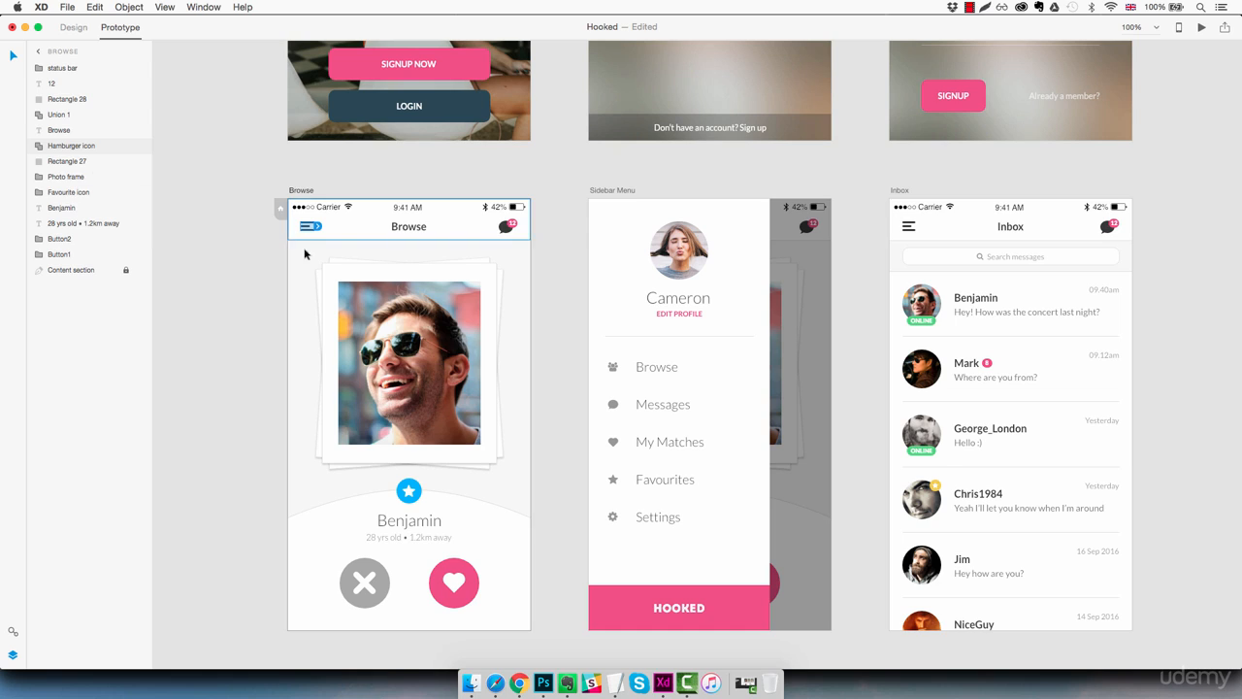
{"action": "left_click_drag", "start_coordinate": [320, 227], "coordinate": [586, 311]}
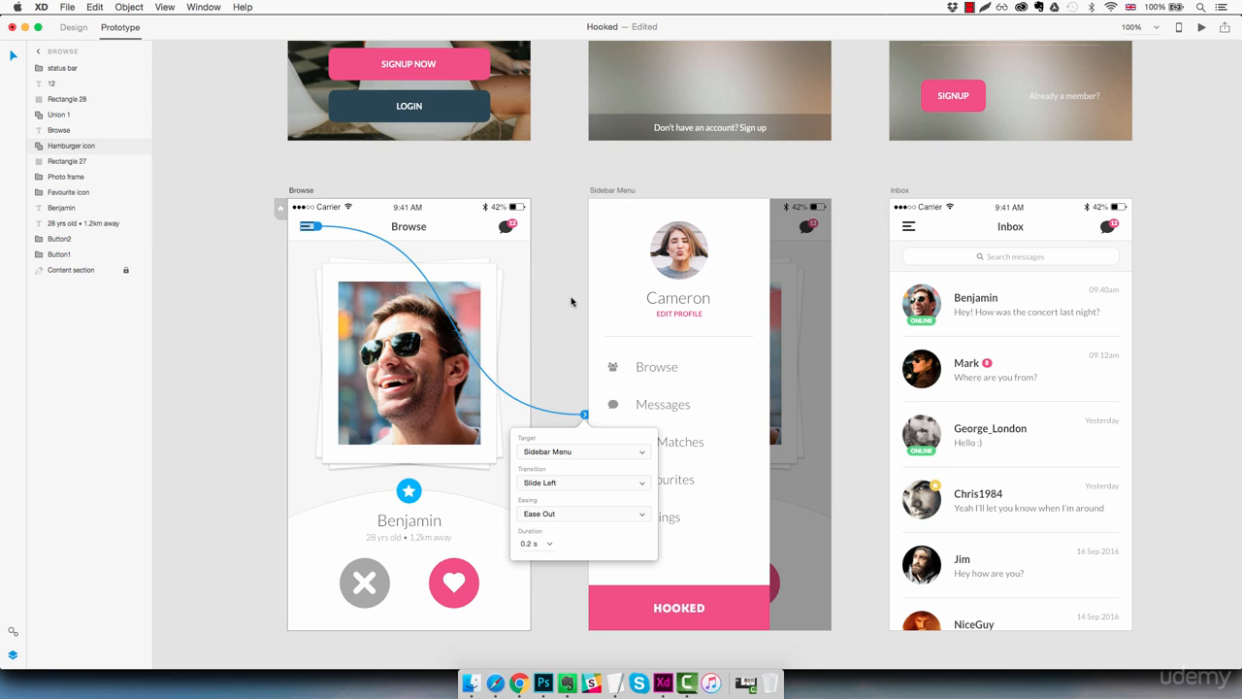
{"action": "left_click", "coordinate": [570, 484]}
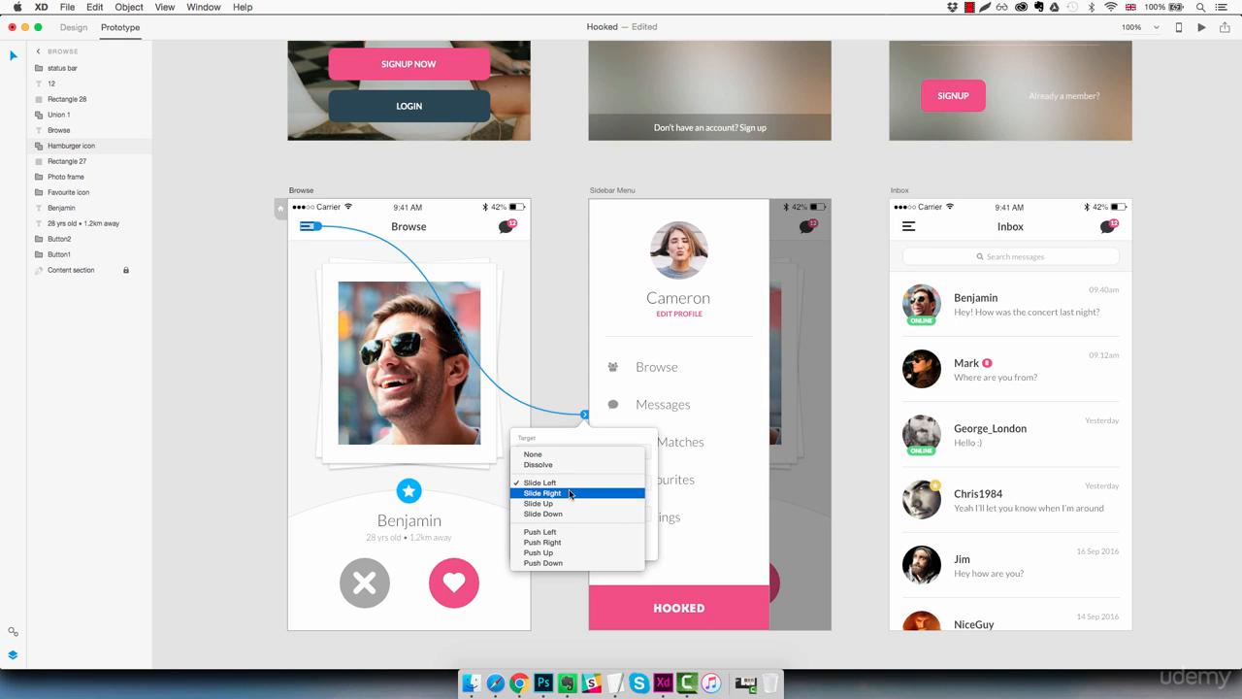
{"action": "left_click", "coordinate": [571, 495]}
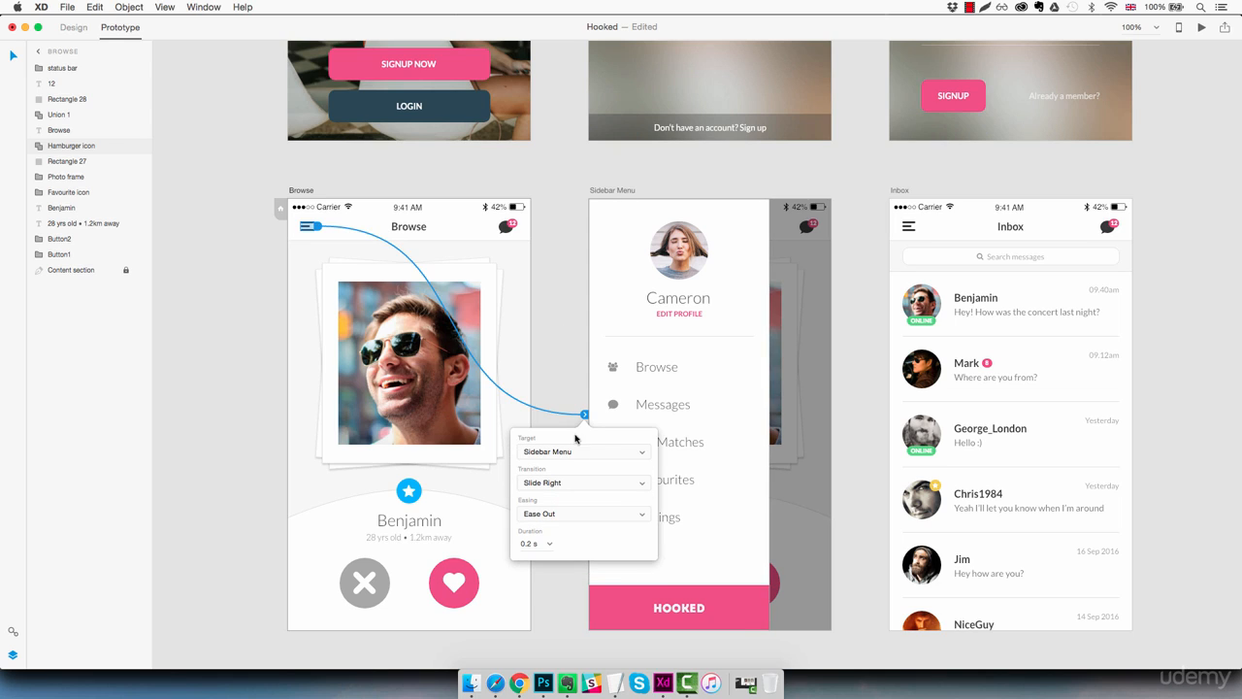
{"action": "left_click", "coordinate": [553, 360]}
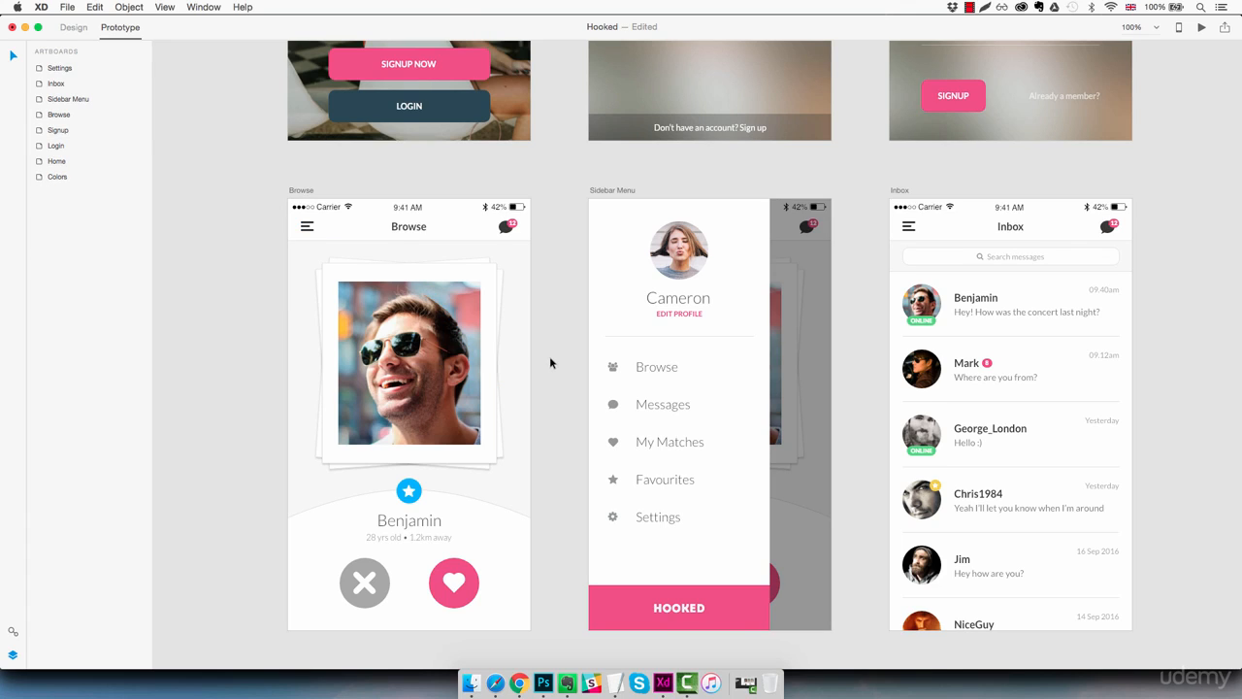
Step: Preview the prototype from the Browse artboard, test opening the sidebar menu with the hamburger icon, and close the preview
{"action": "left_click", "coordinate": [377, 233]}
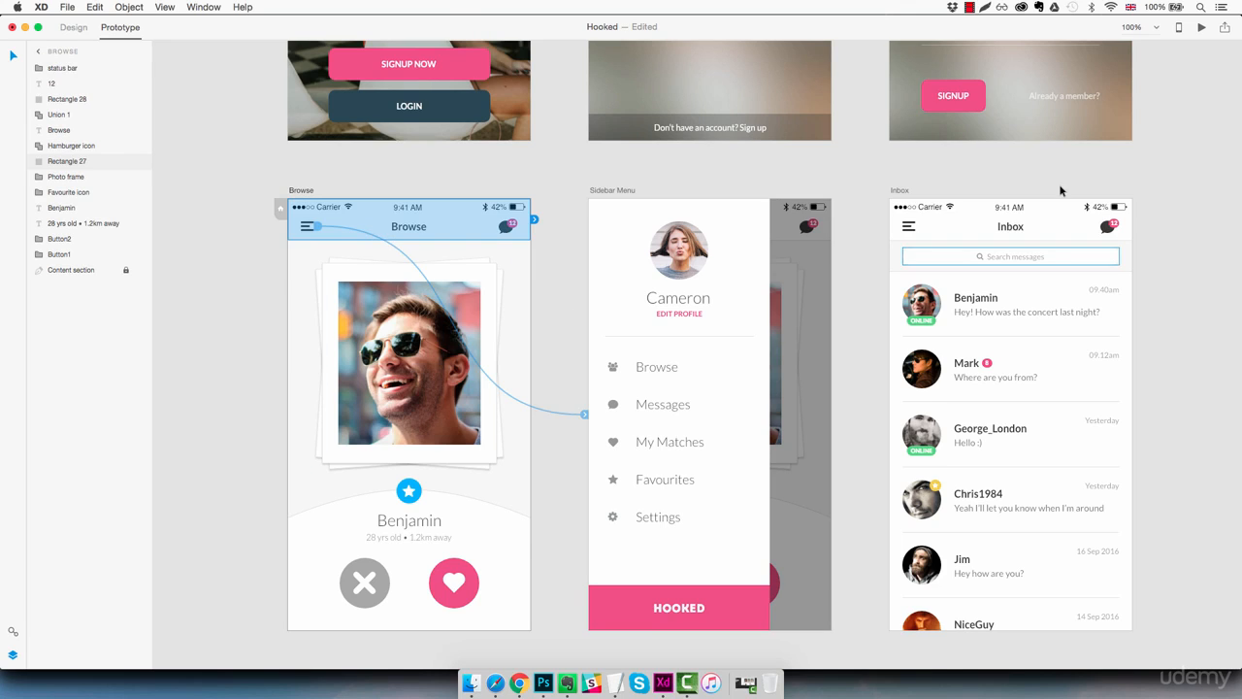
{"action": "left_click", "coordinate": [490, 257]}
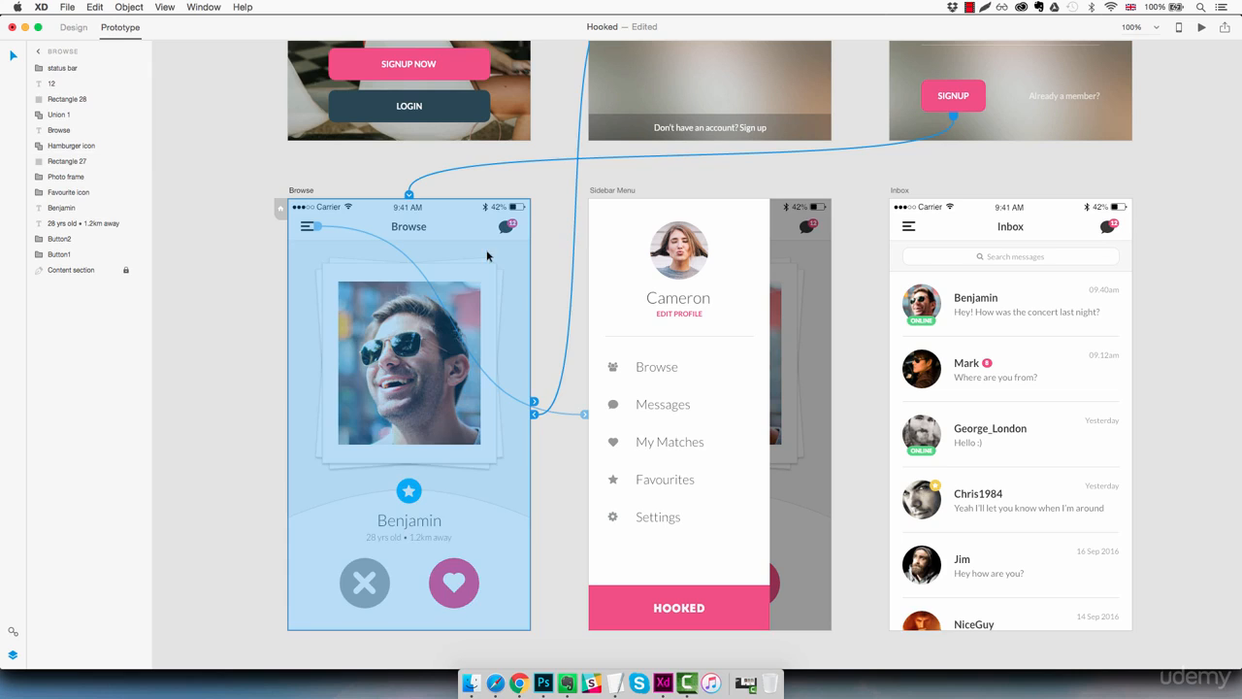
{"action": "left_click", "coordinate": [1201, 30]}
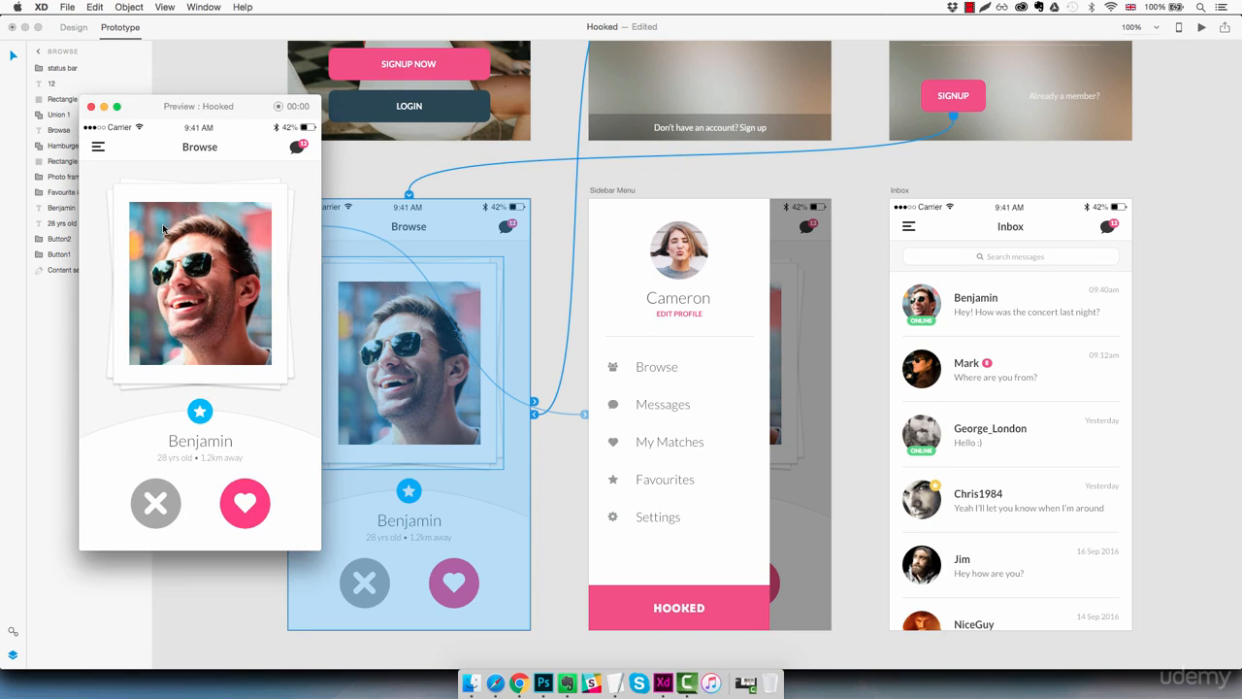
{"action": "left_click", "coordinate": [98, 150]}
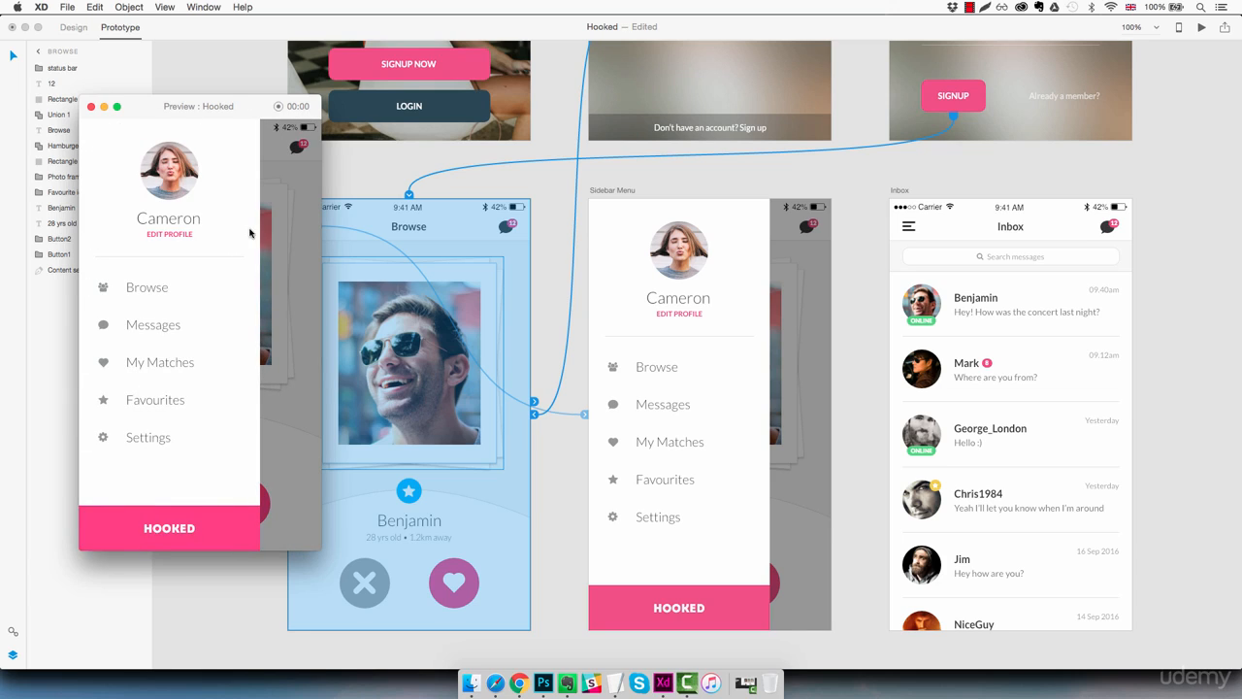
{"action": "left_click", "coordinate": [91, 108]}
{"action": "left_click", "coordinate": [251, 323]}
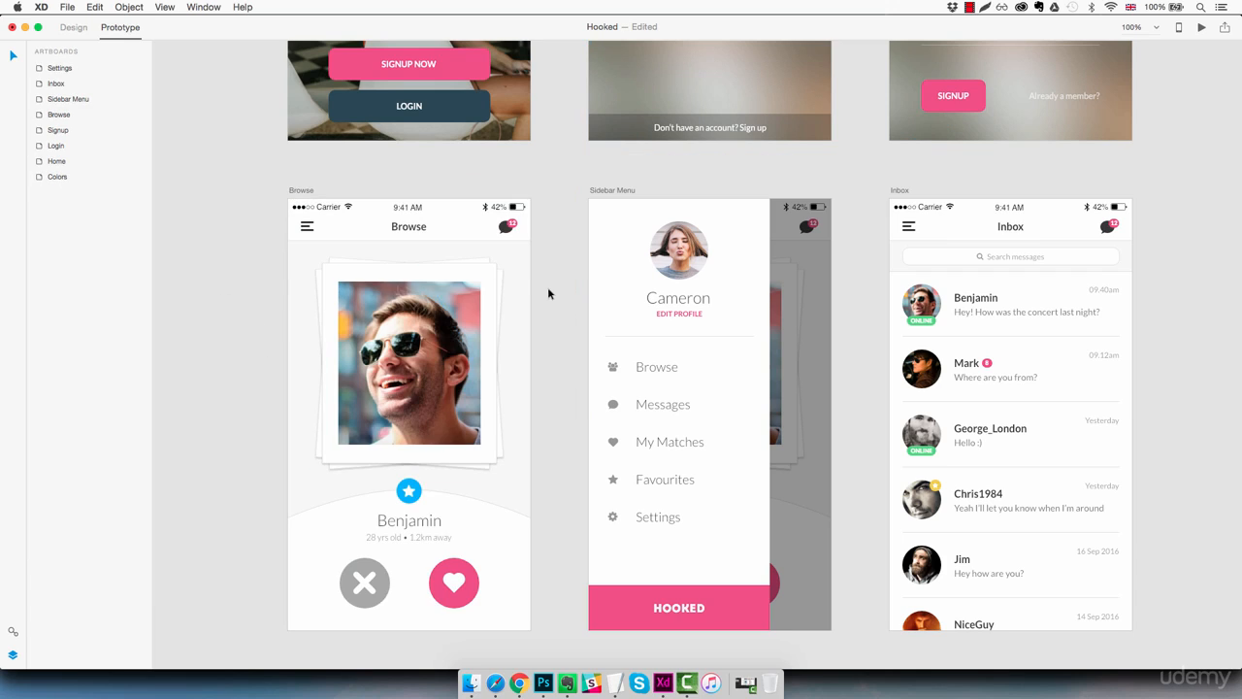
Step: Link the whole chat bubble icon in the Browse header to the Inbox artboard with a Slide Left transition
{"action": "left_click", "coordinate": [505, 229]}
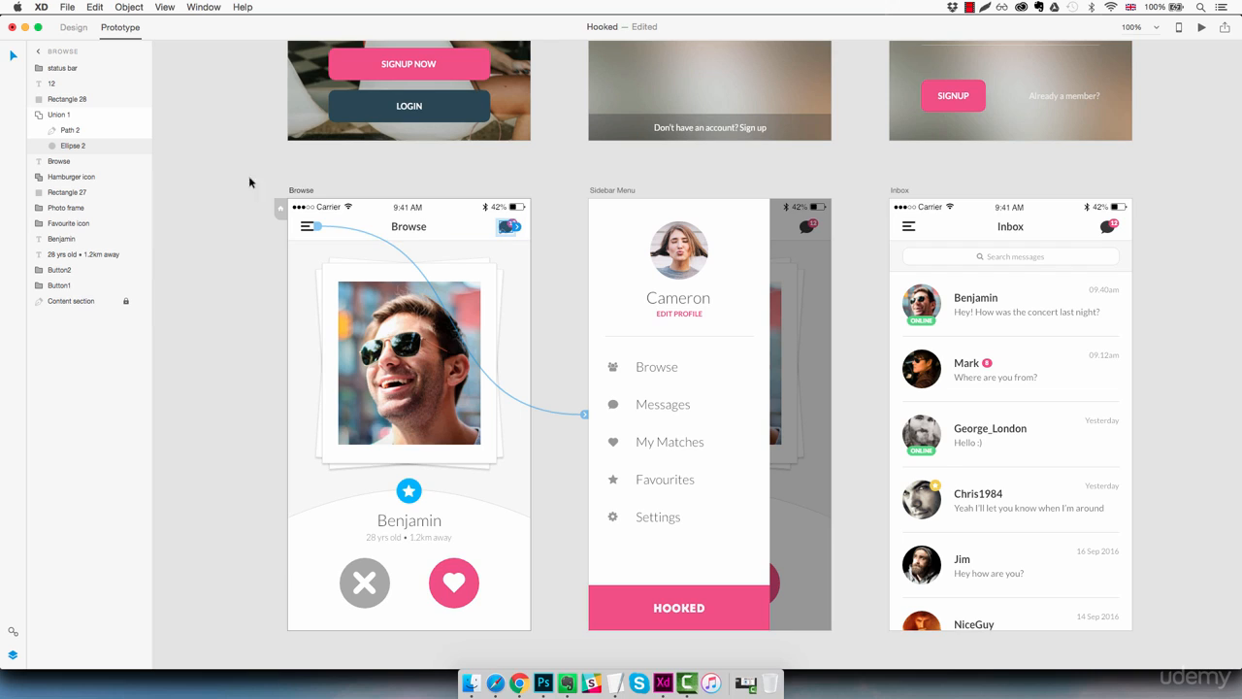
{"action": "left_click", "coordinate": [72, 117]}
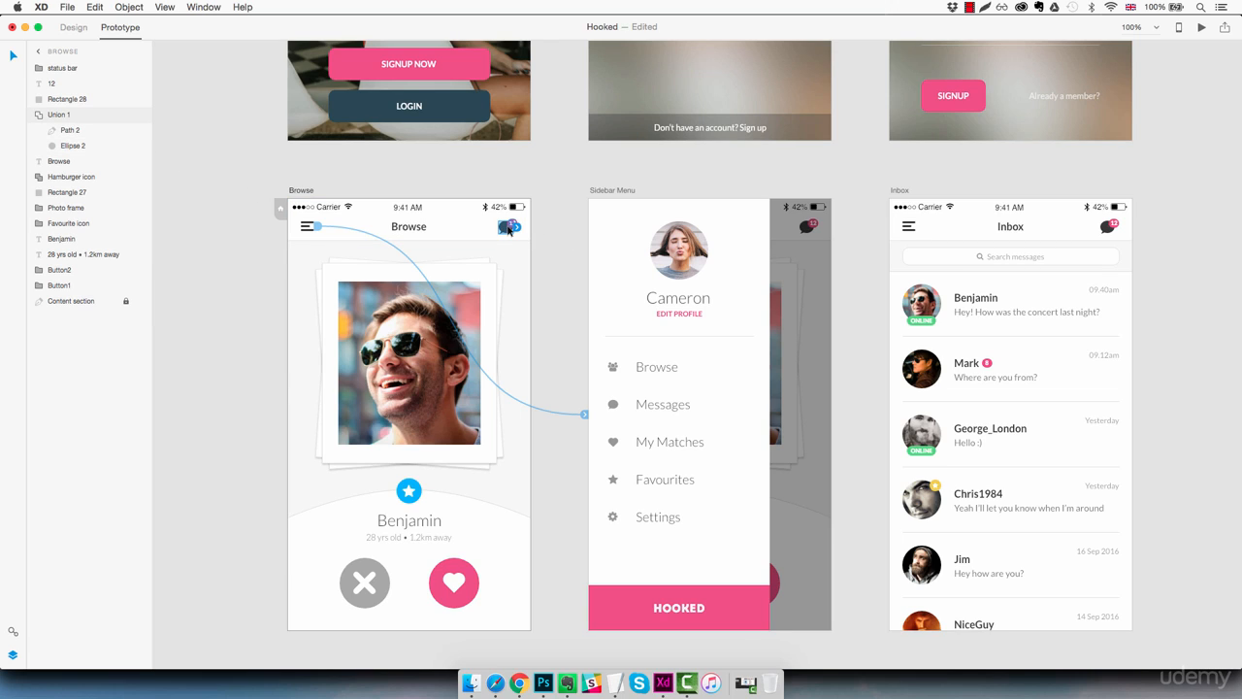
{"action": "left_click_drag", "start_coordinate": [516, 227], "coordinate": [885, 245]}
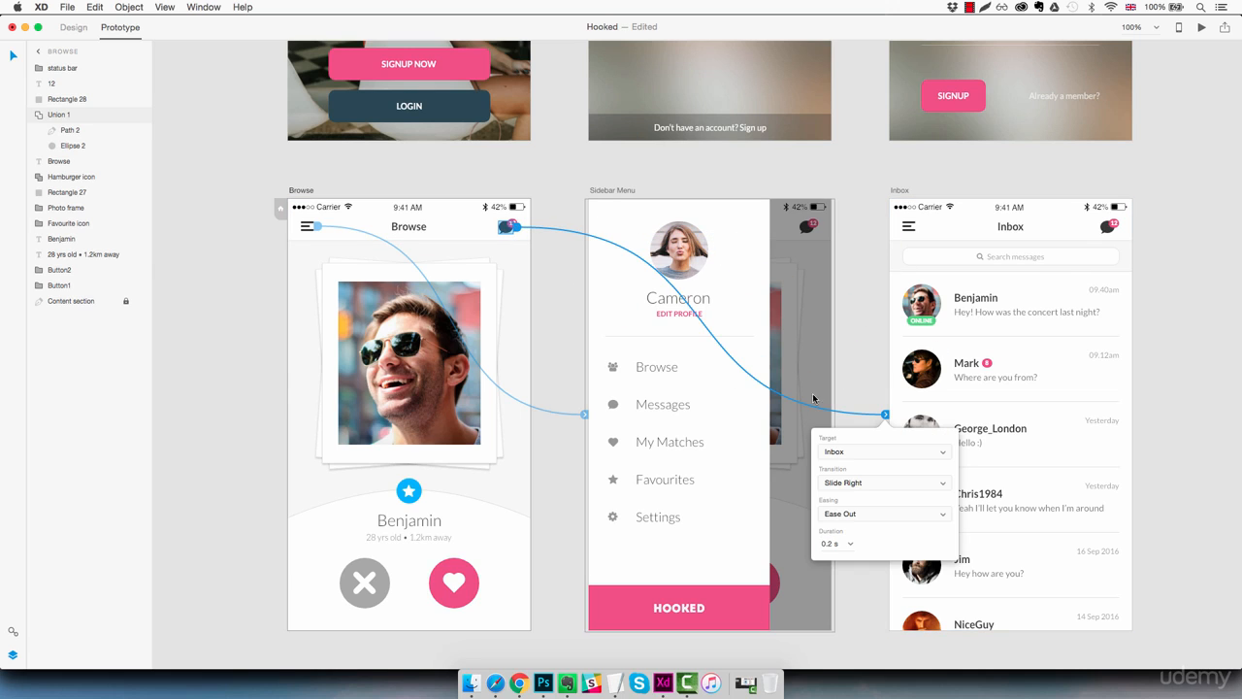
{"action": "left_click", "coordinate": [870, 482]}
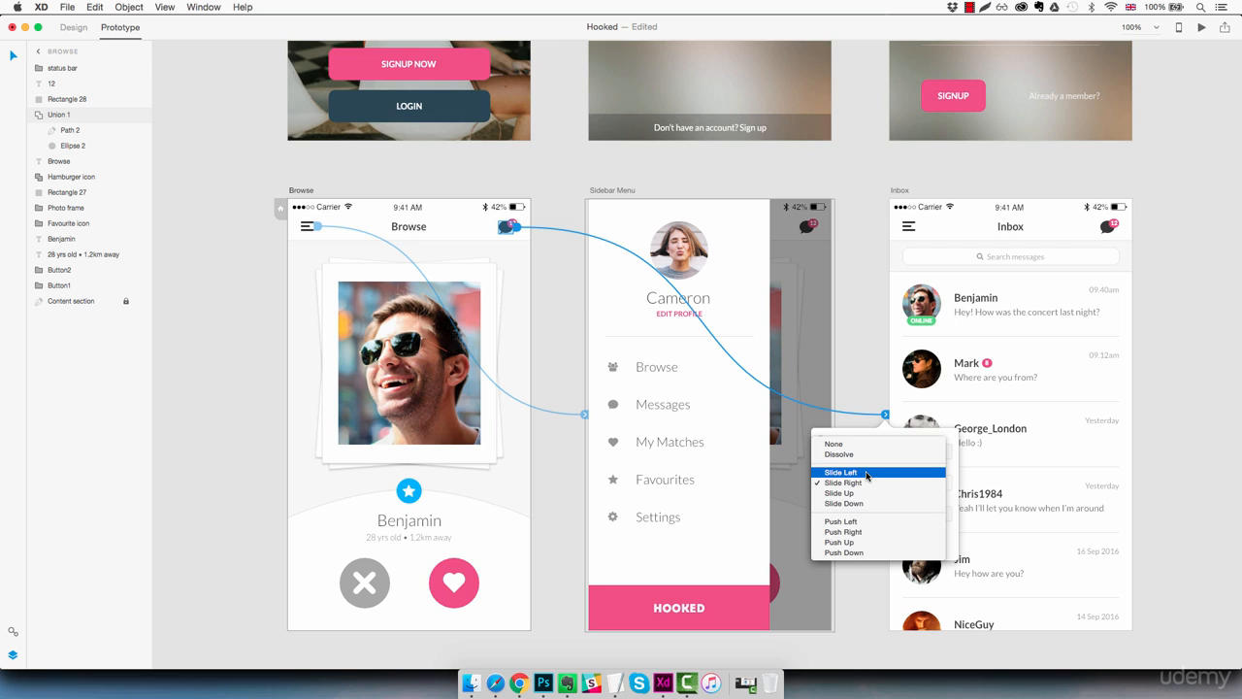
{"action": "left_click", "coordinate": [868, 474]}
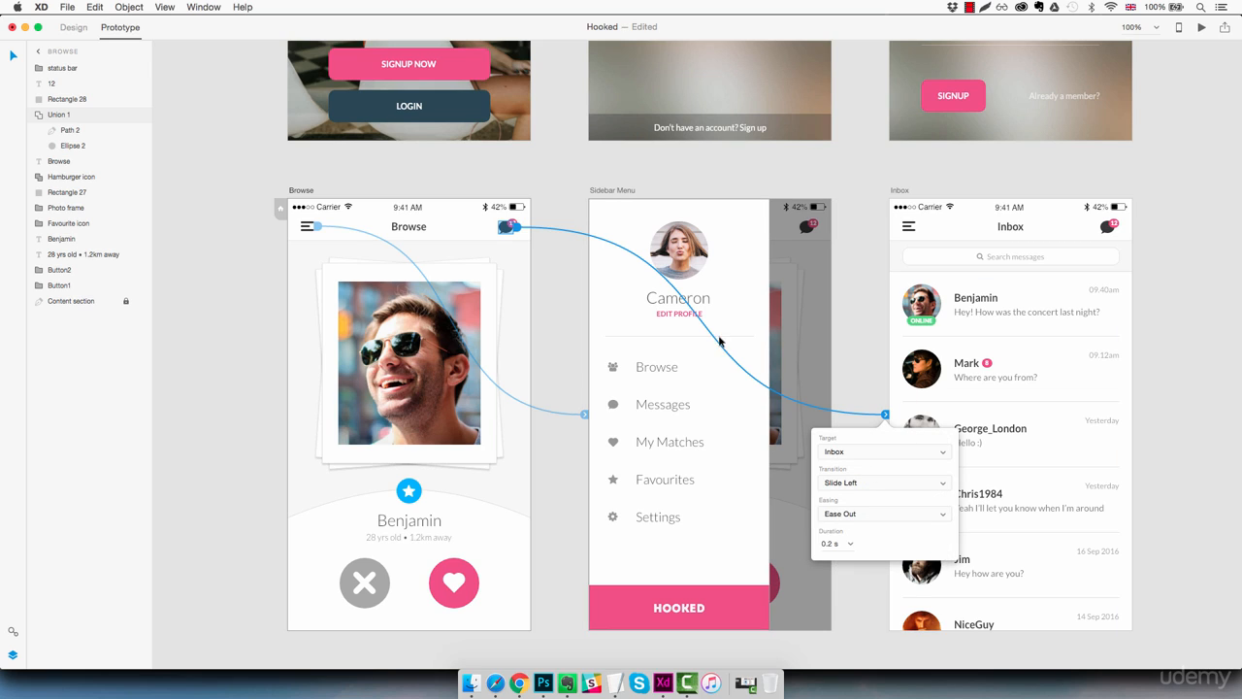
Step: Link the Sidebar Menu artboard's Browse item to the Browse artboard with a Slide Right transition
{"action": "left_click", "coordinate": [625, 324]}
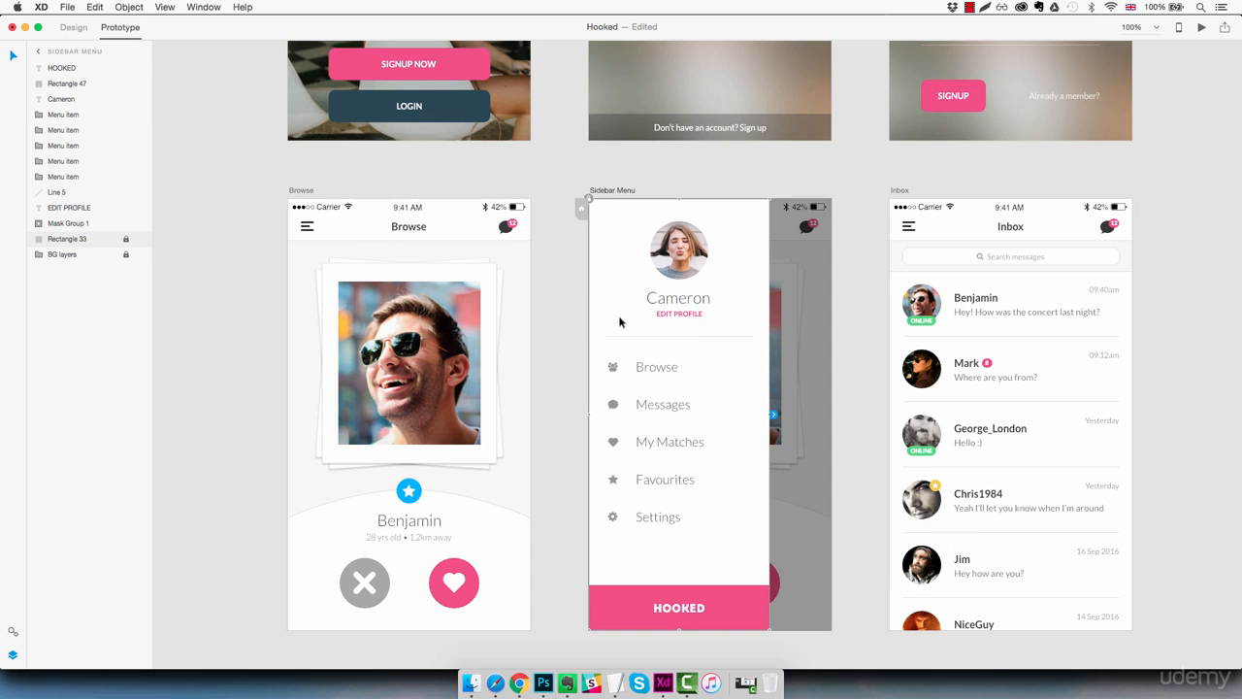
{"action": "left_click", "coordinate": [657, 368]}
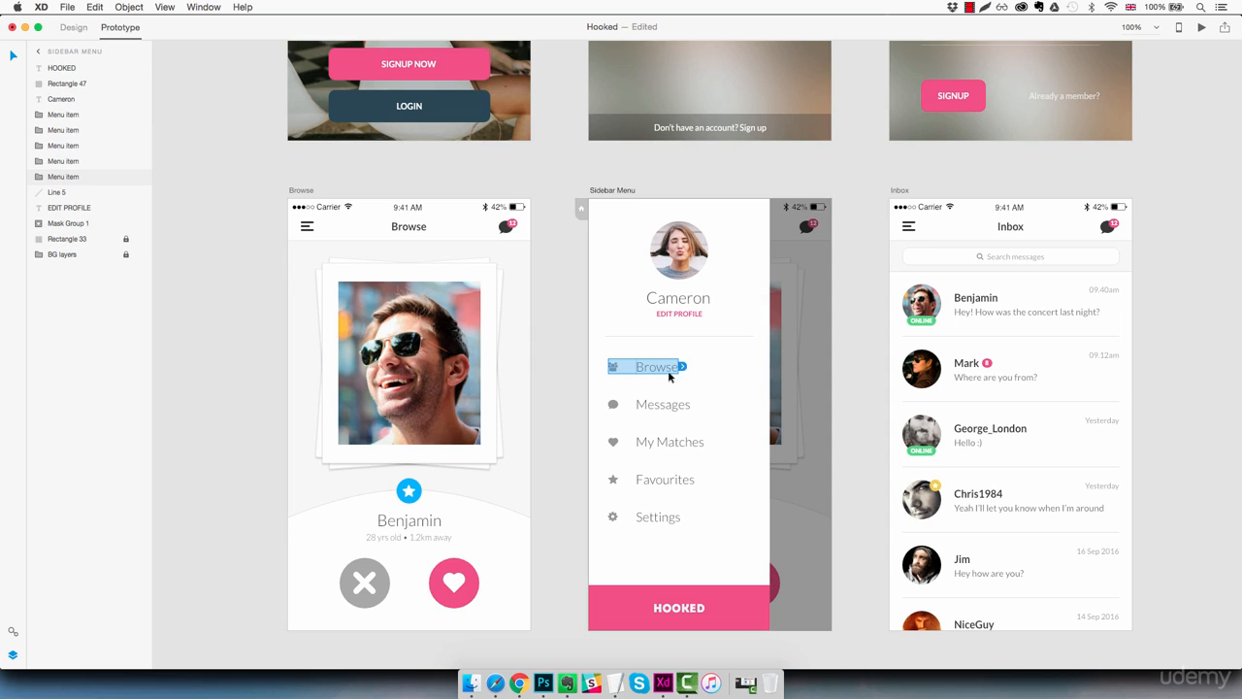
{"action": "left_click_drag", "start_coordinate": [682, 368], "coordinate": [532, 359]}
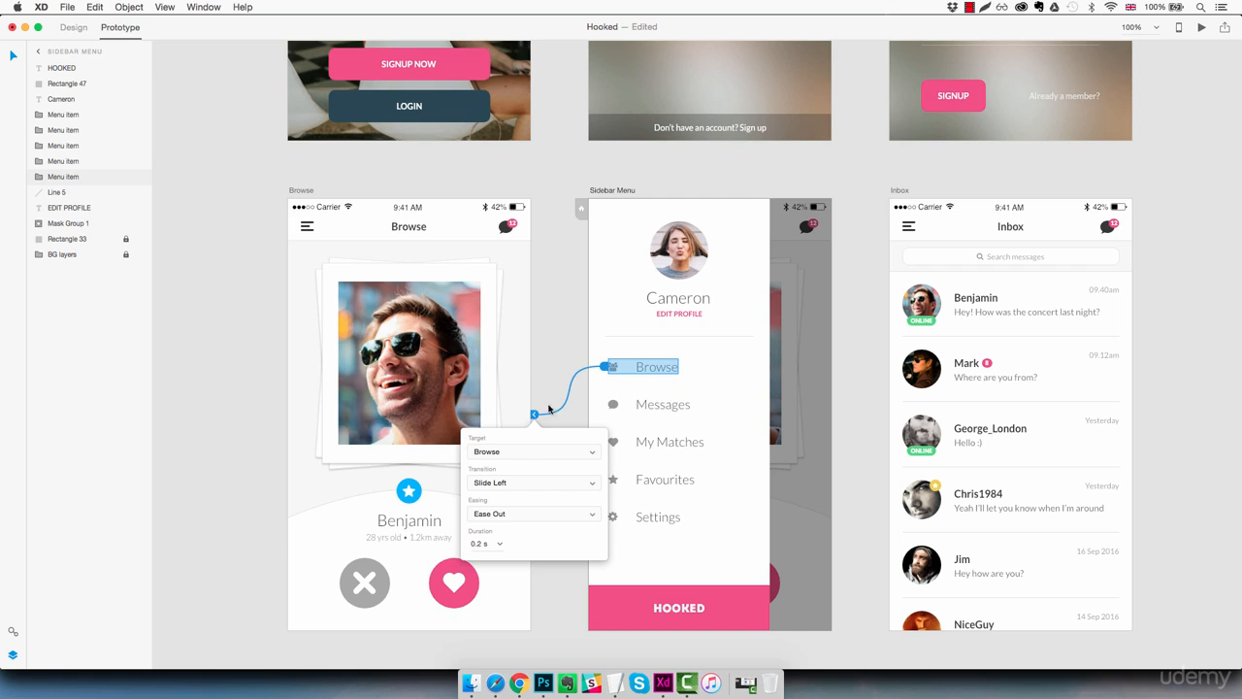
{"action": "left_click", "coordinate": [529, 485]}
{"action": "left_click", "coordinate": [525, 497]}
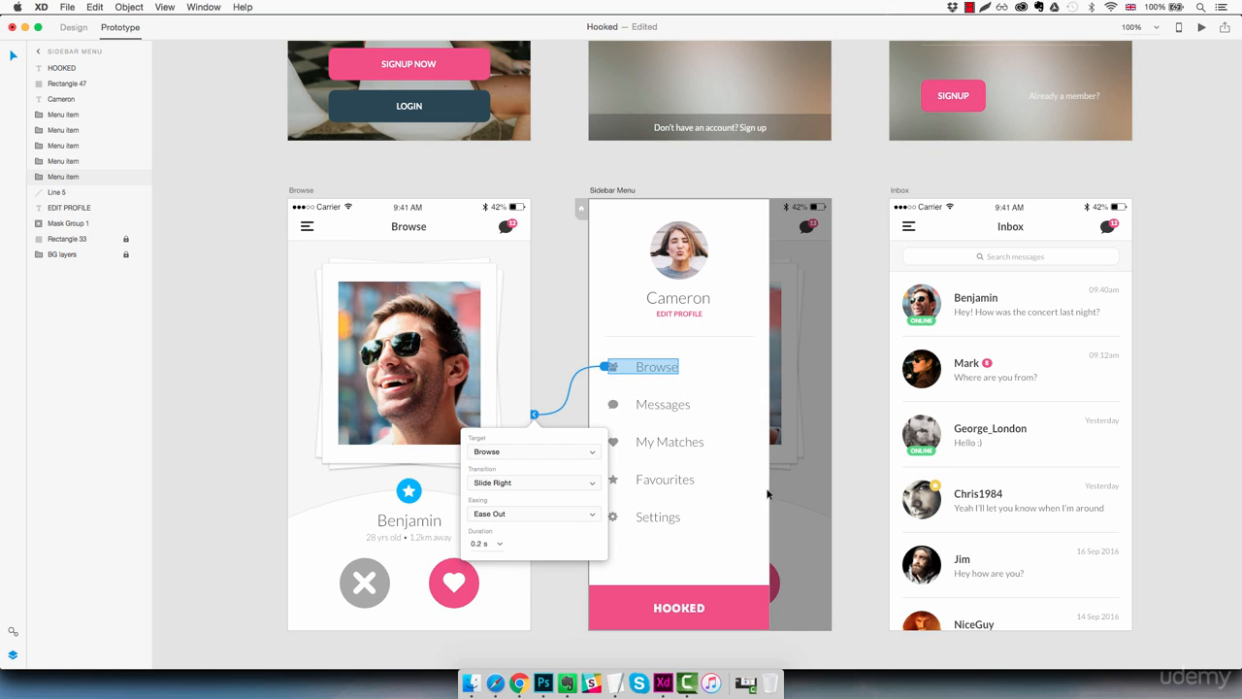
Step: Link the Sidebar Menu artboard's Messages item to the Inbox artboard with a Slide Left transition
{"action": "left_click", "coordinate": [668, 408]}
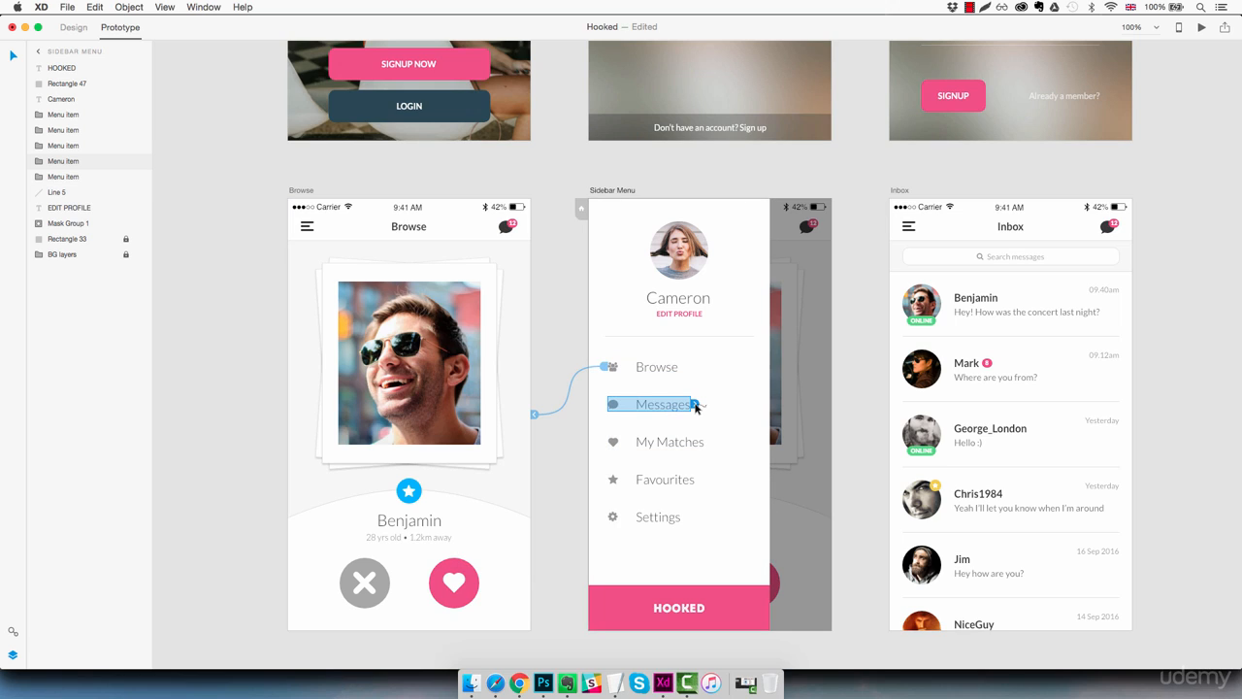
{"action": "left_click_drag", "start_coordinate": [695, 404], "coordinate": [889, 264]}
{"action": "left_click", "coordinate": [864, 482]}
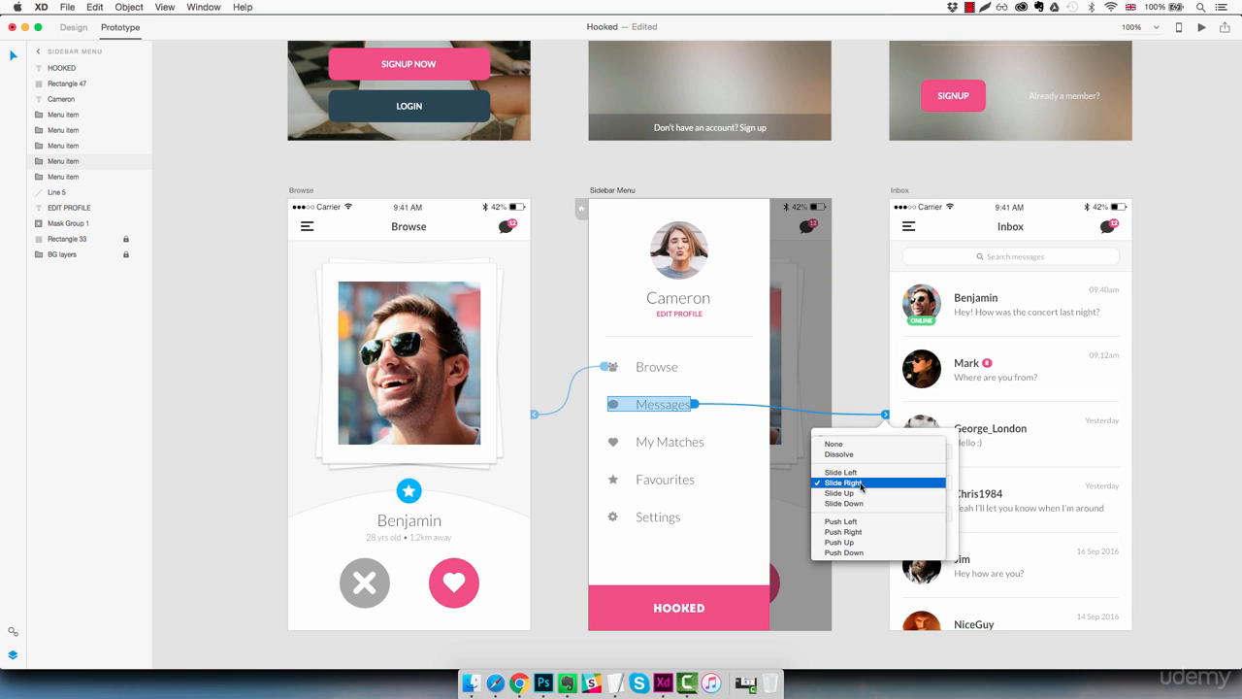
{"action": "left_click", "coordinate": [841, 484]}
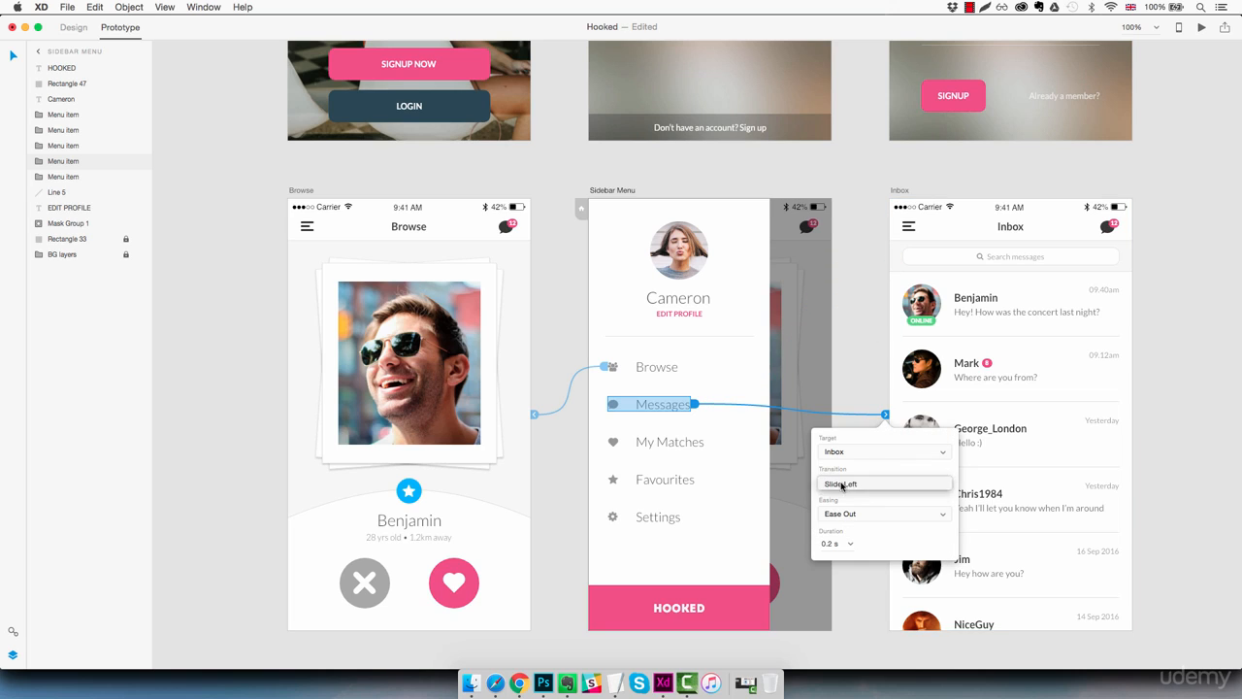
{"action": "left_click", "coordinate": [1100, 333]}
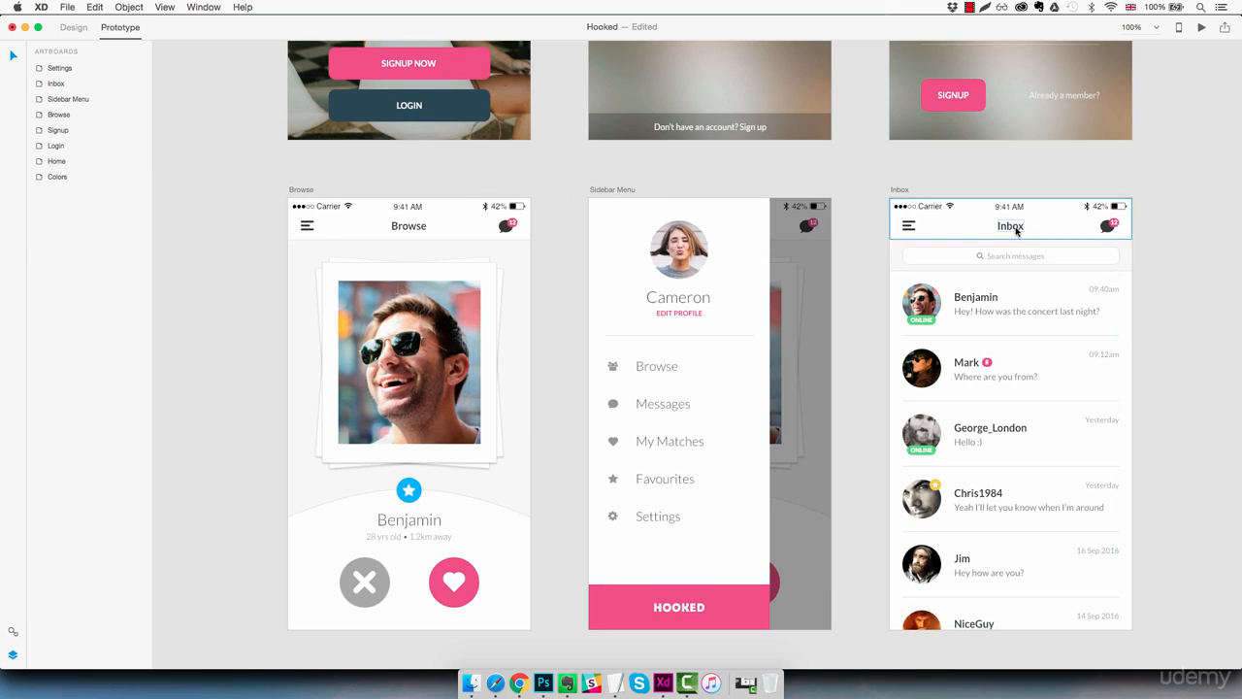
Step: Link the Inbox artboard's hamburger icon to the Sidebar Menu artboard with a Slide Right transition
{"action": "left_click", "coordinate": [910, 231]}
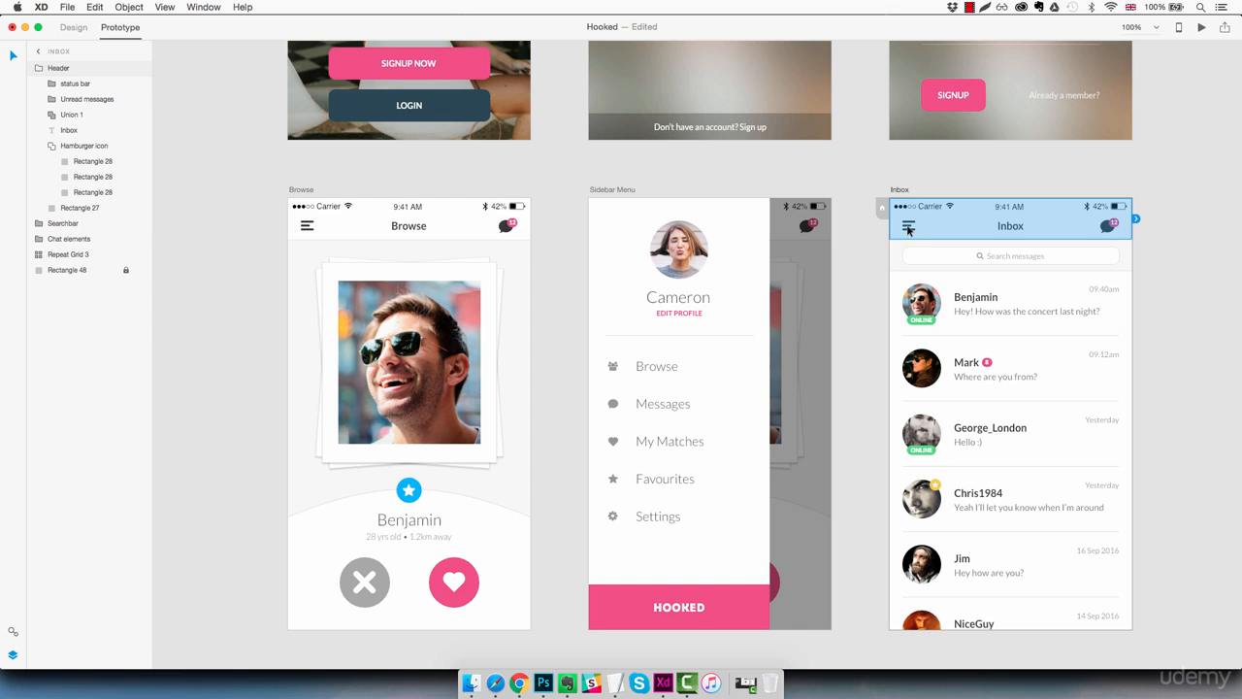
{"action": "double_click", "coordinate": [910, 229]}
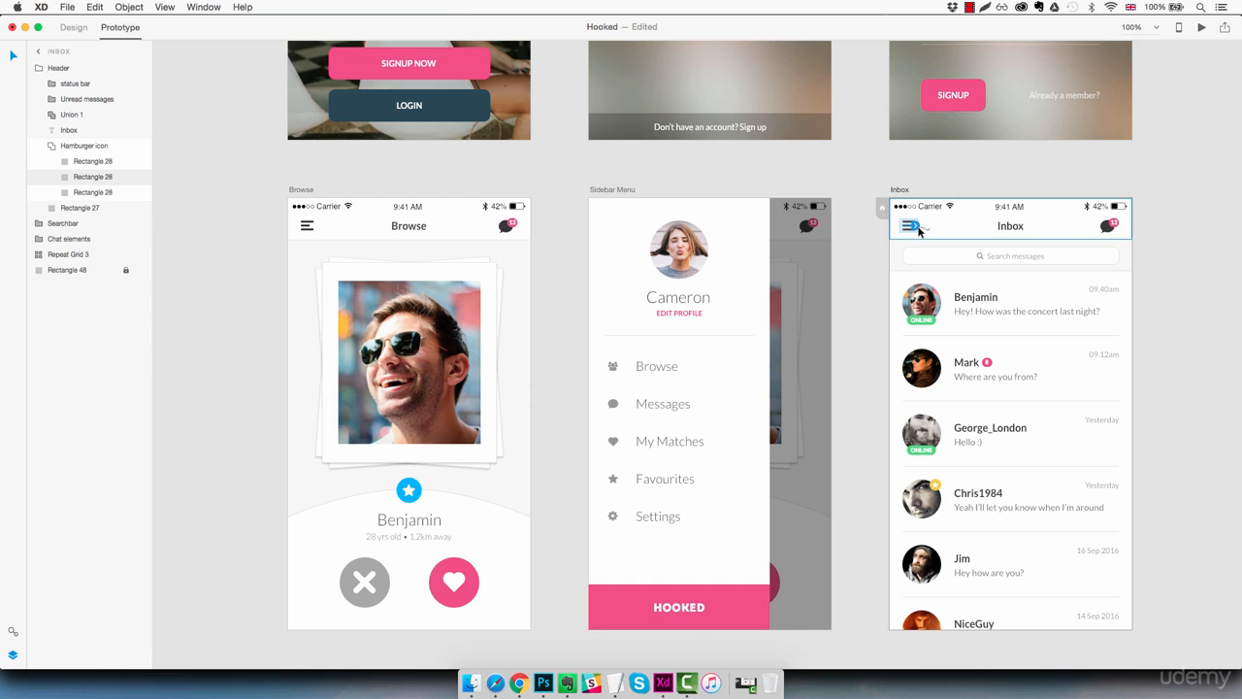
{"action": "left_click_drag", "start_coordinate": [914, 226], "coordinate": [831, 305]}
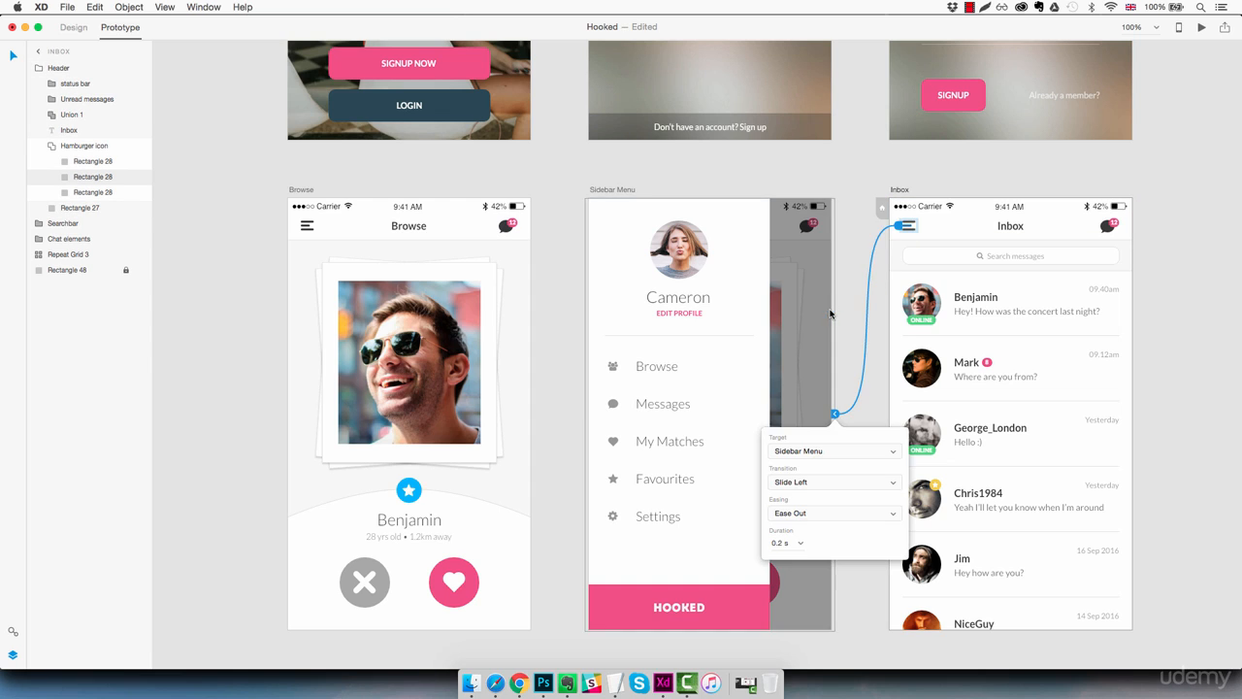
{"action": "left_click", "coordinate": [832, 483]}
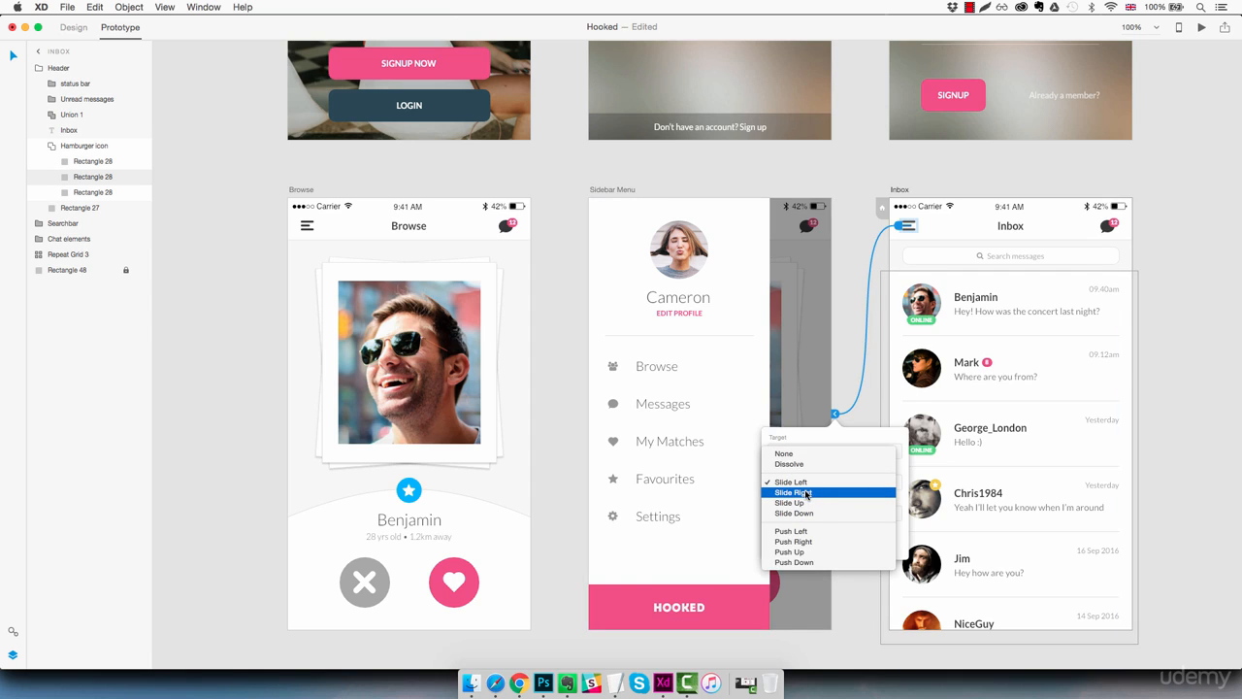
{"action": "left_click", "coordinate": [806, 493]}
{"action": "left_click", "coordinate": [1192, 316]}
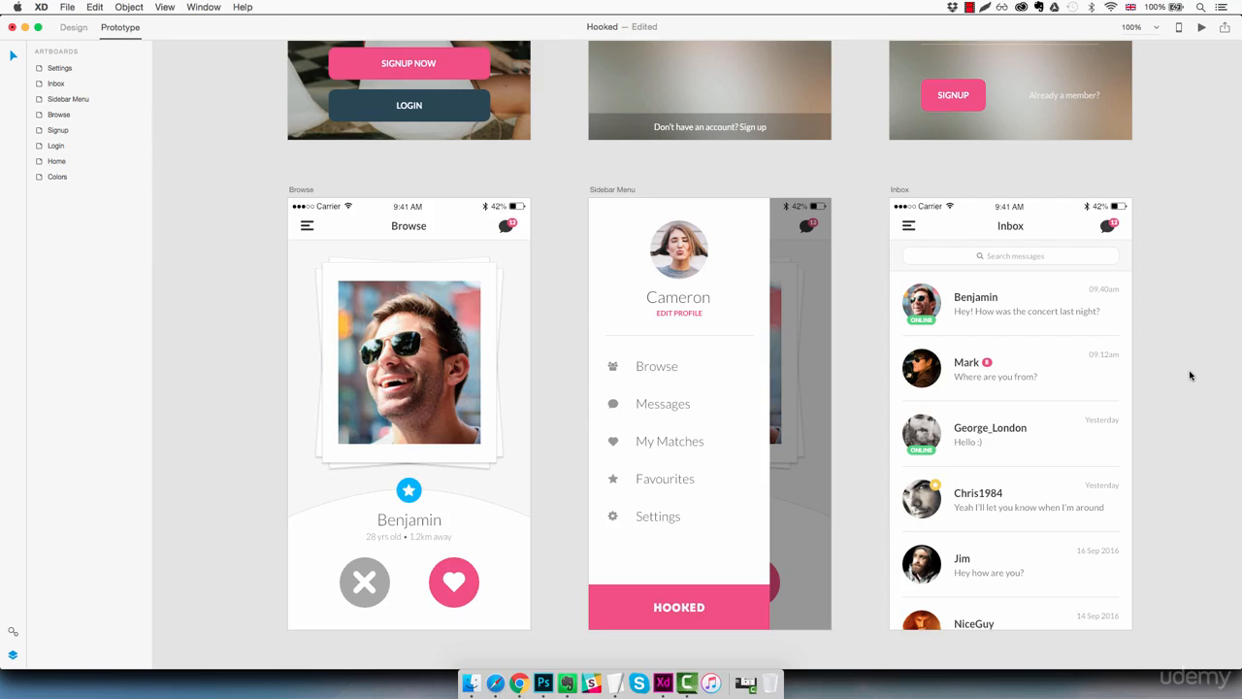
Step: Link the Settings artboard's hamburger icon to the Sidebar Menu artboard with a Slide Right transition
{"action": "scroll", "coordinate": [1192, 375], "scroll_direction": "down", "scroll_amount": 5}
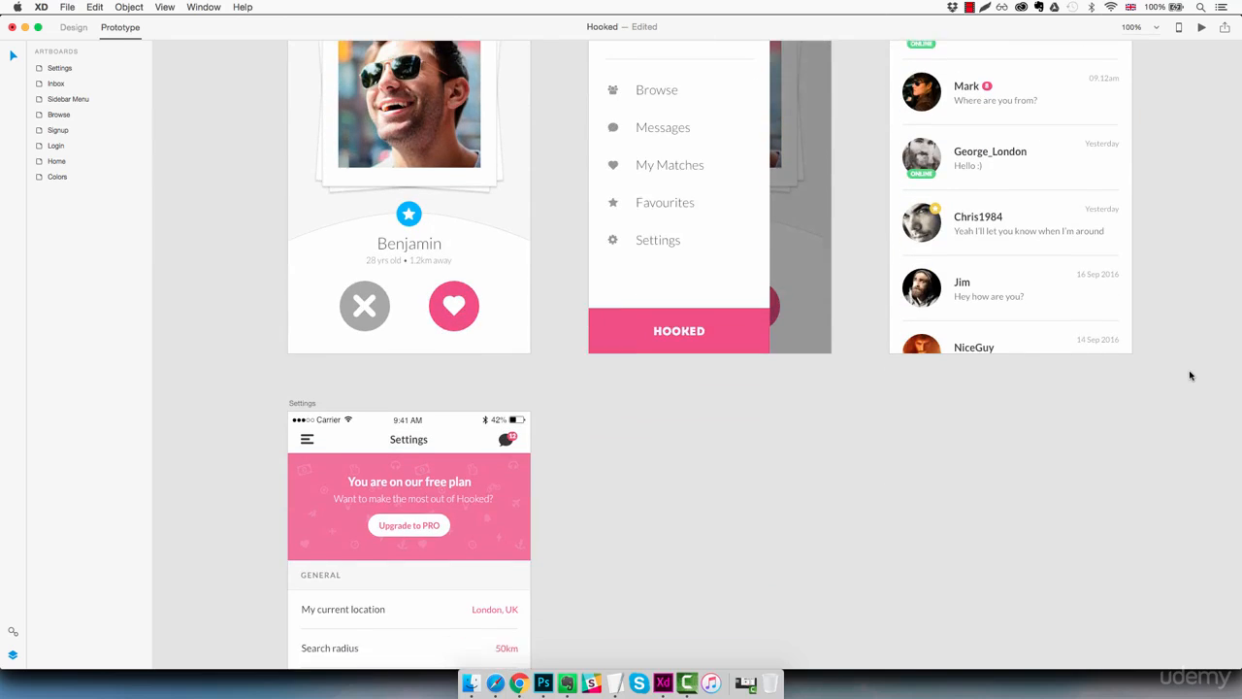
{"action": "scroll", "coordinate": [1191, 376], "scroll_direction": "down", "scroll_amount": 1}
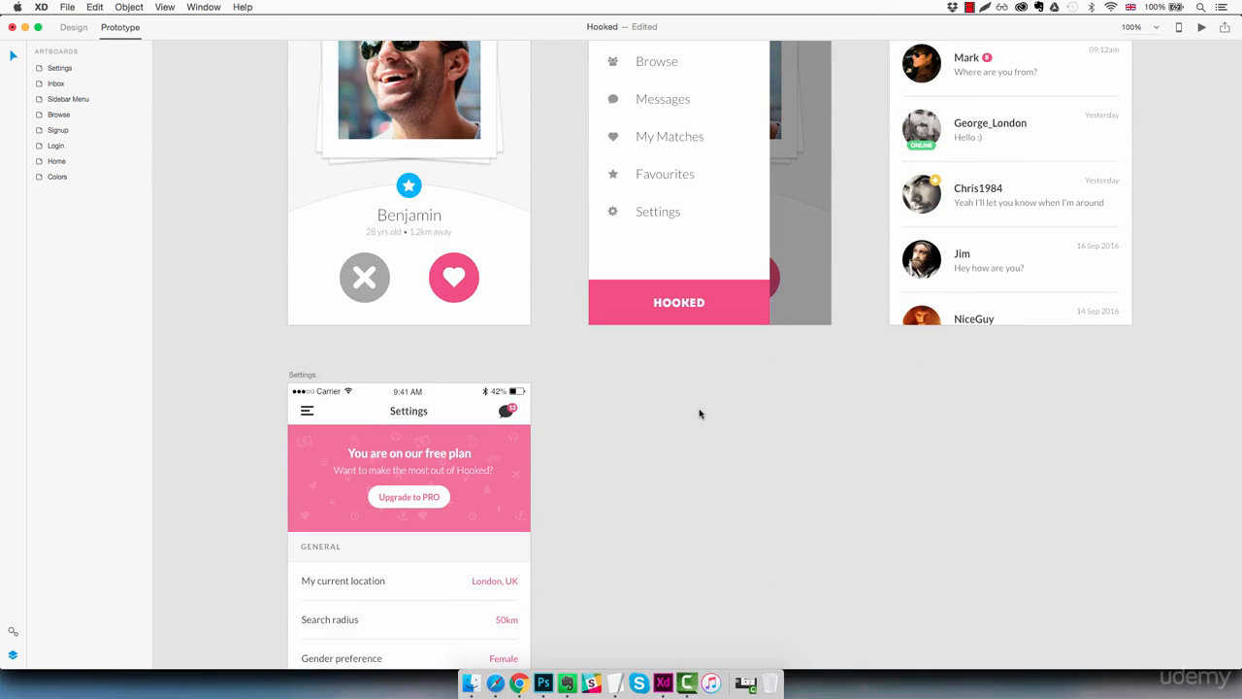
{"action": "double_click", "coordinate": [307, 411]}
{"action": "left_click_drag", "start_coordinate": [317, 411], "coordinate": [590, 253]}
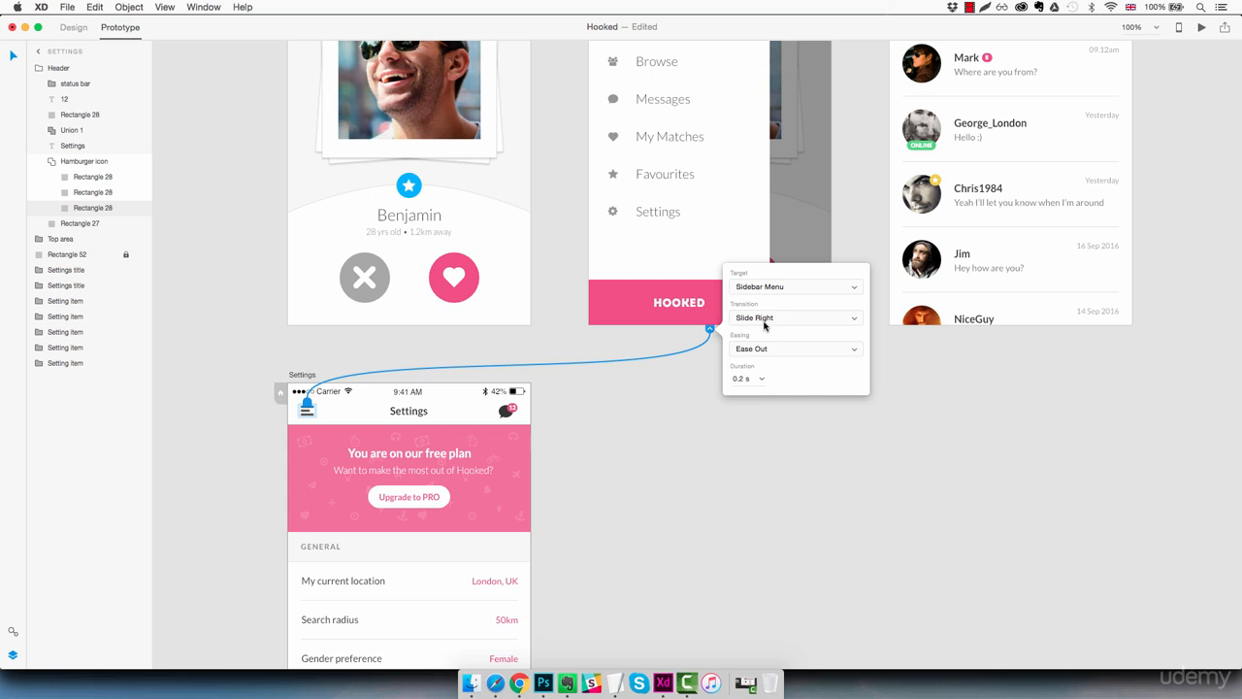
{"action": "left_click", "coordinate": [662, 453]}
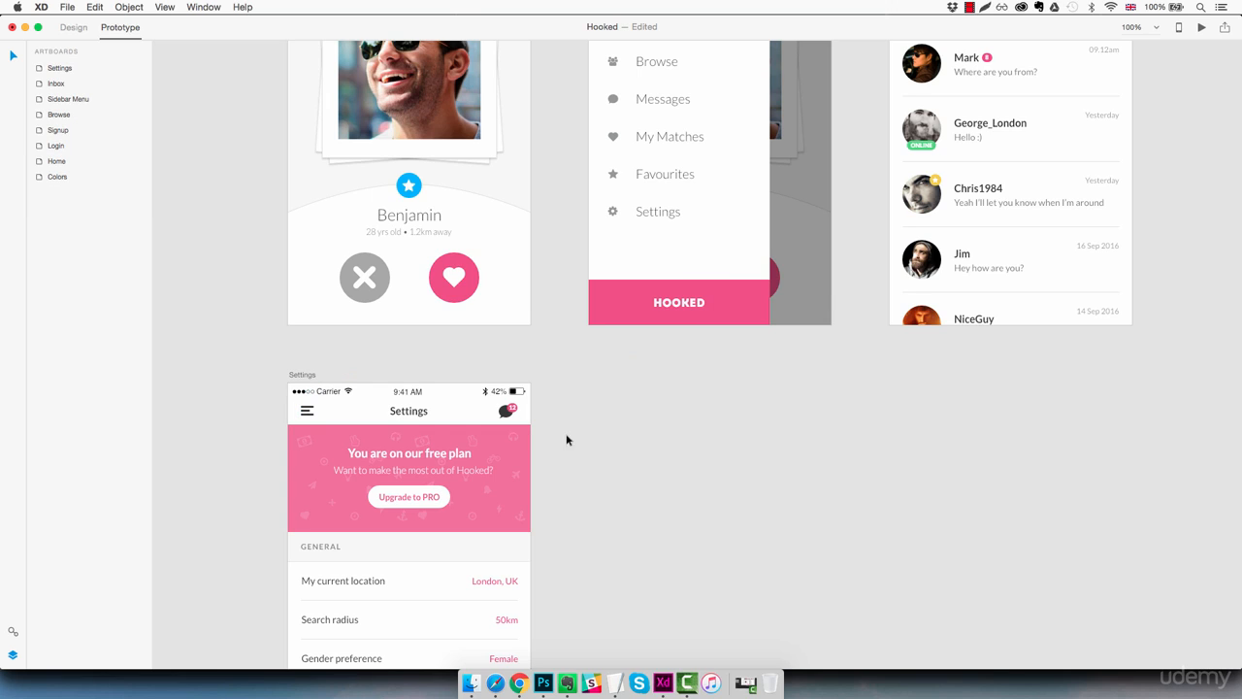
Step: Link the whole chat bubble shape in the Settings header to the Inbox artboard with a Slide Left transition
{"action": "double_click", "coordinate": [507, 414]}
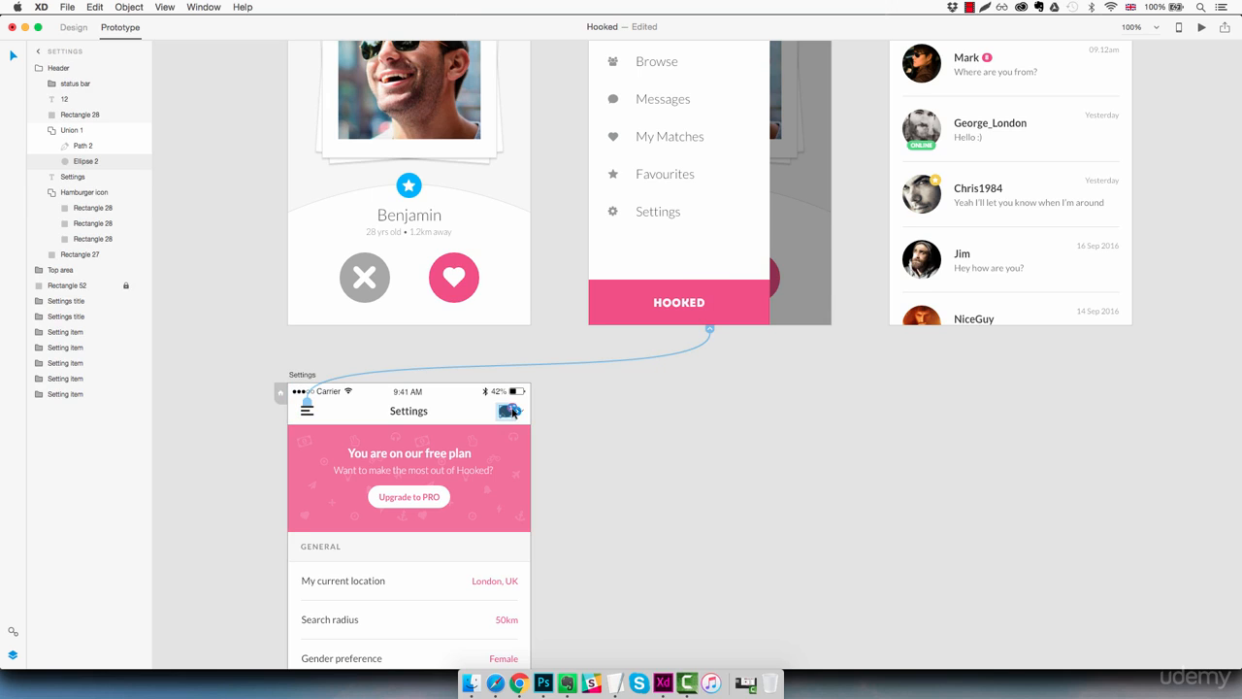
{"action": "left_click", "coordinate": [88, 130]}
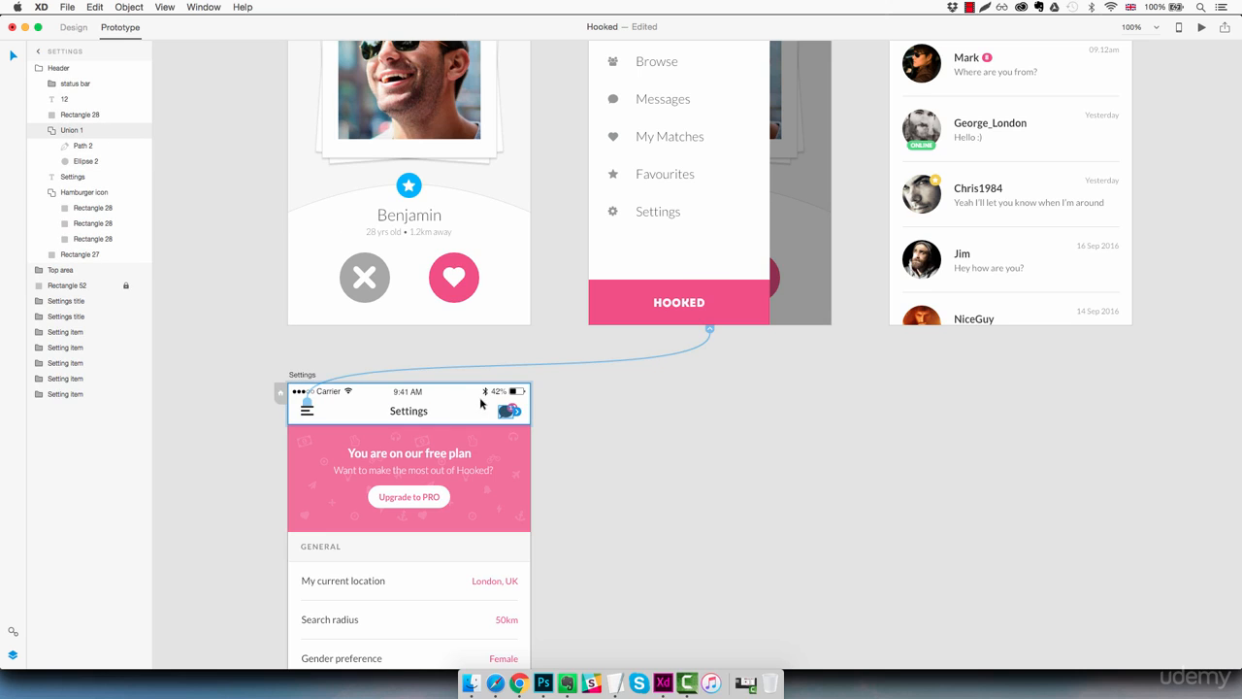
{"action": "left_click_drag", "start_coordinate": [518, 413], "coordinate": [891, 257]}
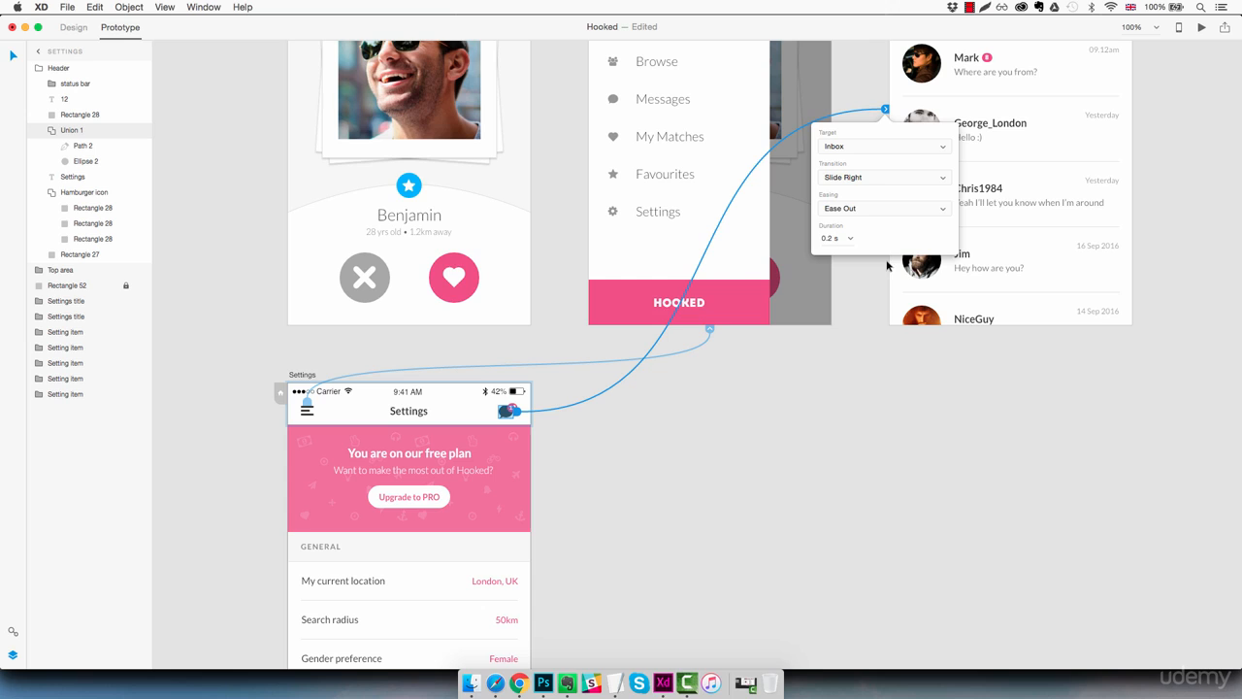
{"action": "left_click", "coordinate": [859, 177]}
{"action": "left_click", "coordinate": [860, 167]}
Step: Link the Sidebar Menu artboard's Settings item to the Settings artboard with a Slide Left transition
{"action": "left_click", "coordinate": [680, 213]}
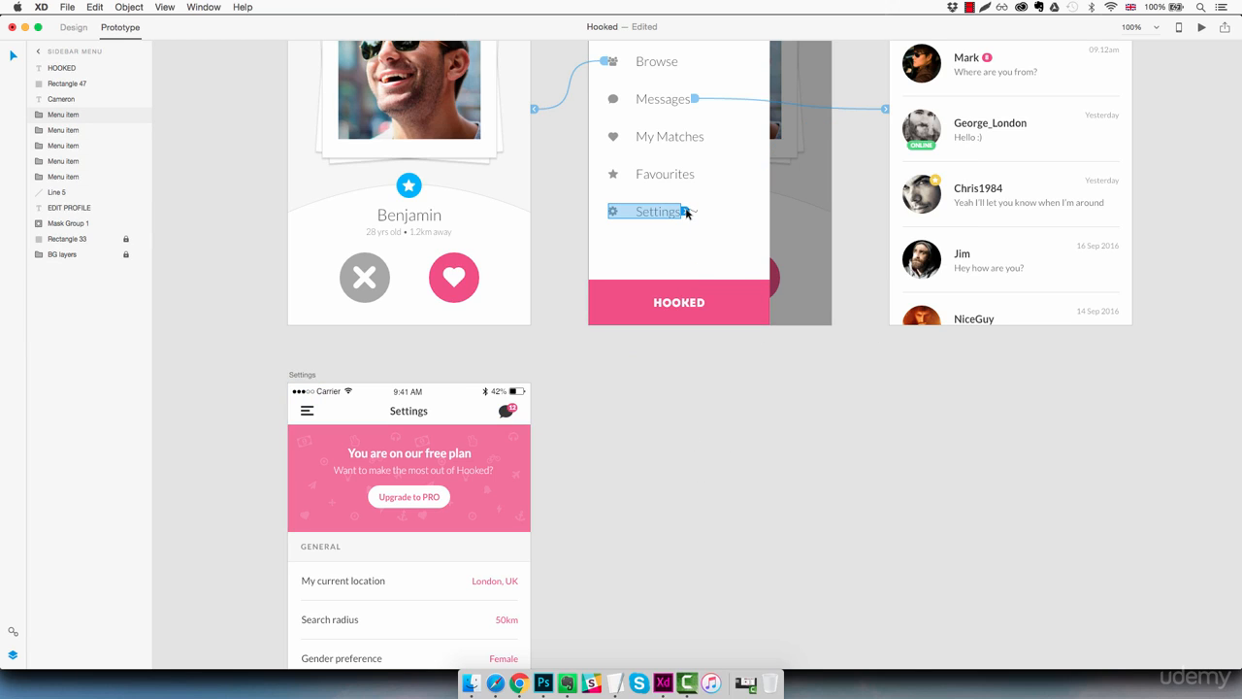
{"action": "left_click_drag", "start_coordinate": [686, 213], "coordinate": [442, 384]}
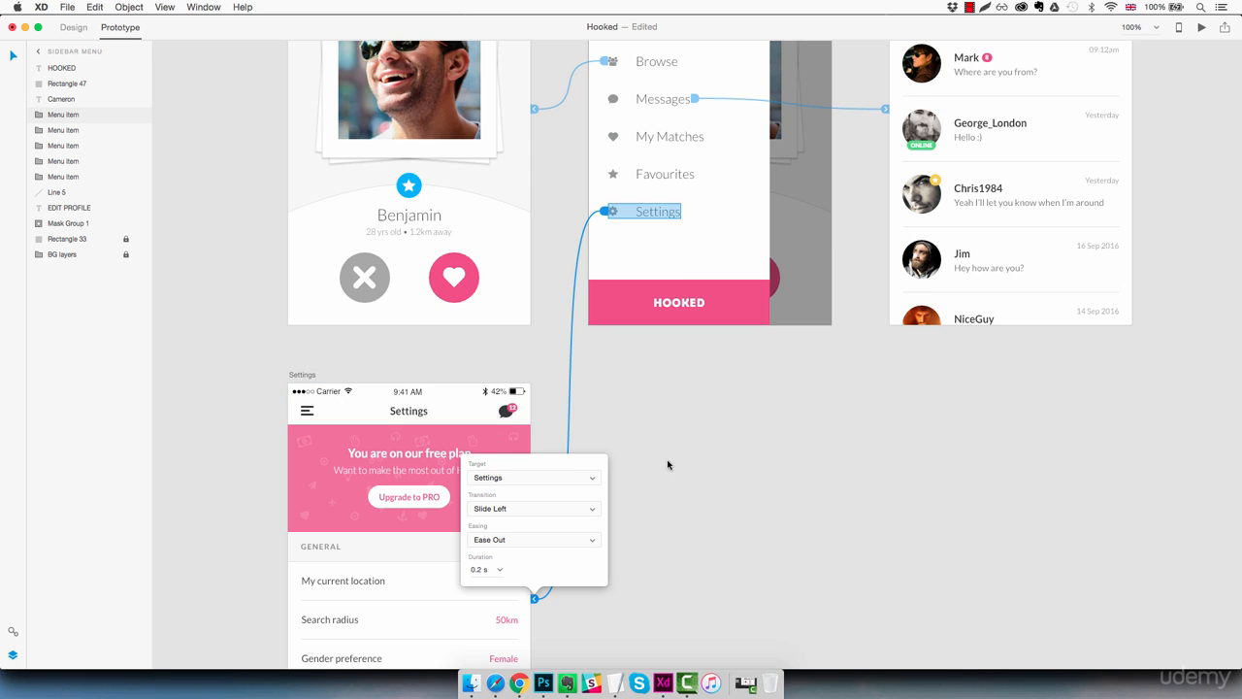
{"action": "left_click", "coordinate": [534, 508]}
{"action": "left_click", "coordinate": [530, 512]}
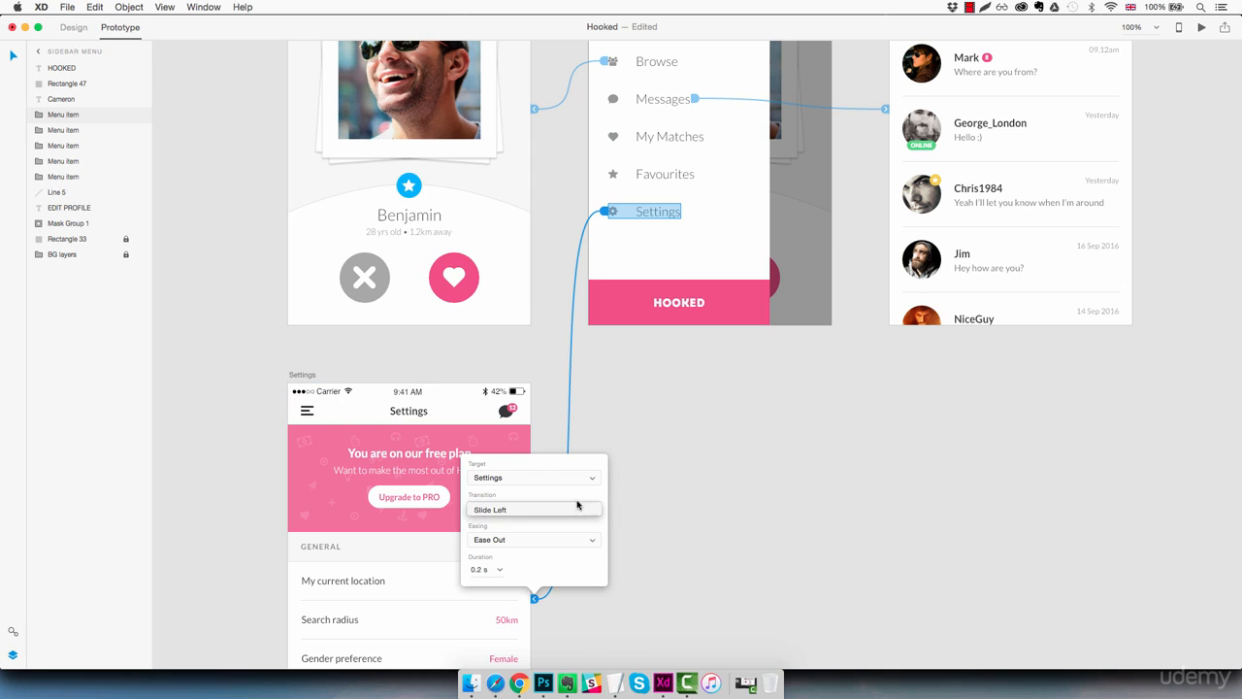
{"action": "left_click", "coordinate": [701, 485]}
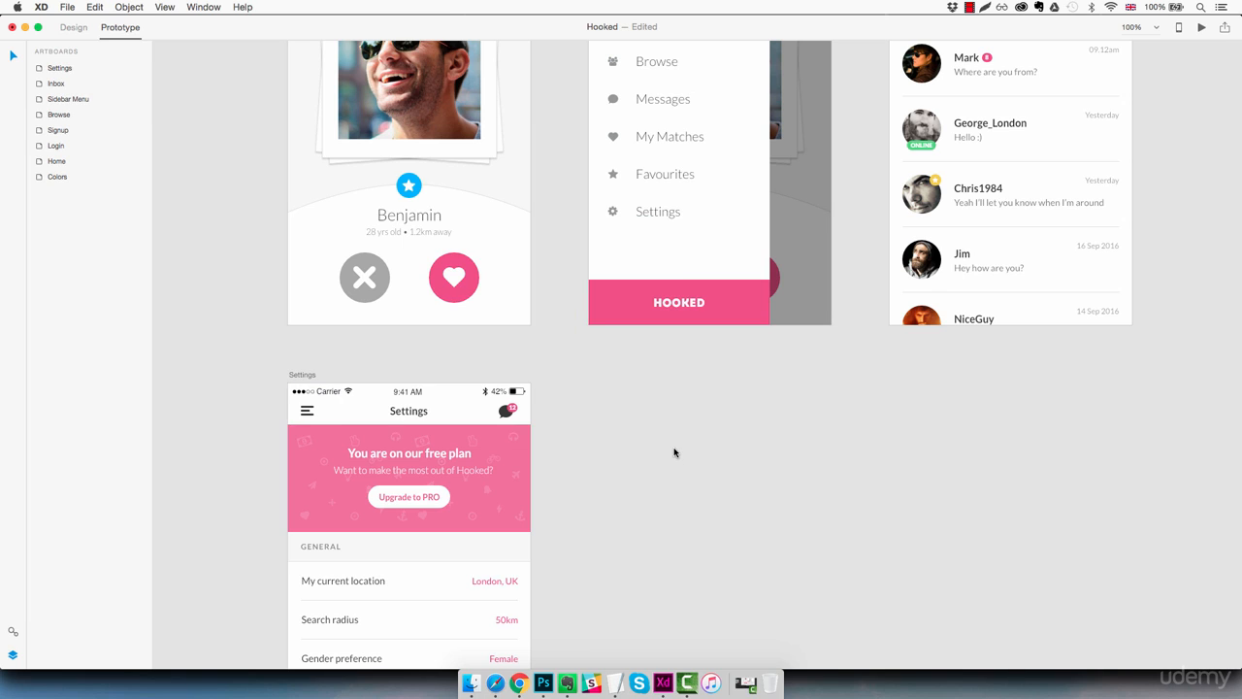
Step: Fit all artboards in view and select every artboard from Home to Settings to review all the prototype connections
{"action": "key", "text": "super+0"}
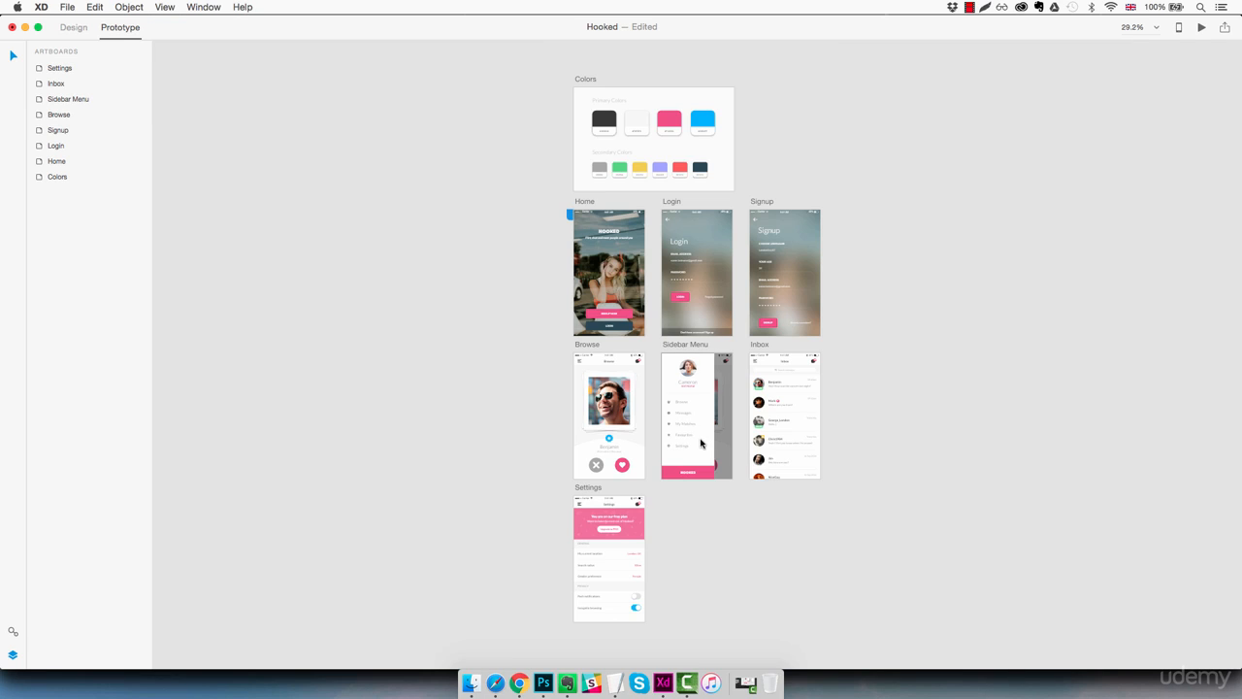
{"action": "left_click", "coordinate": [84, 165]}
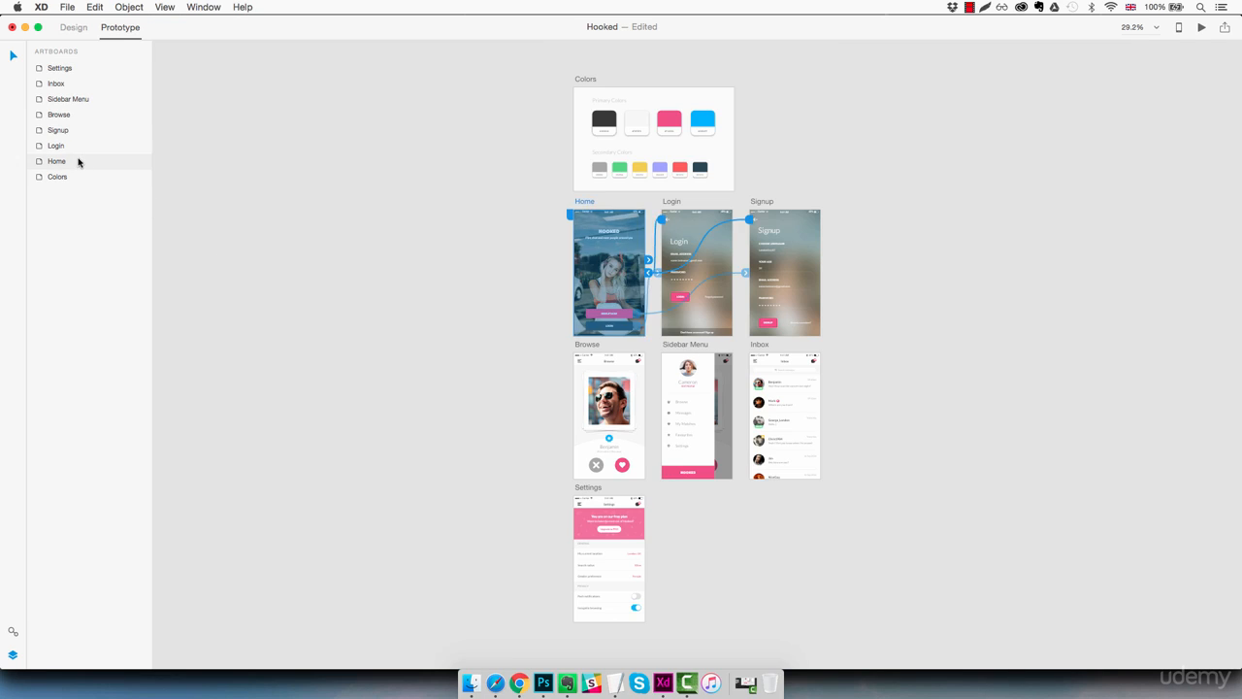
{"action": "left_click", "coordinate": [87, 70], "text": "shift"}
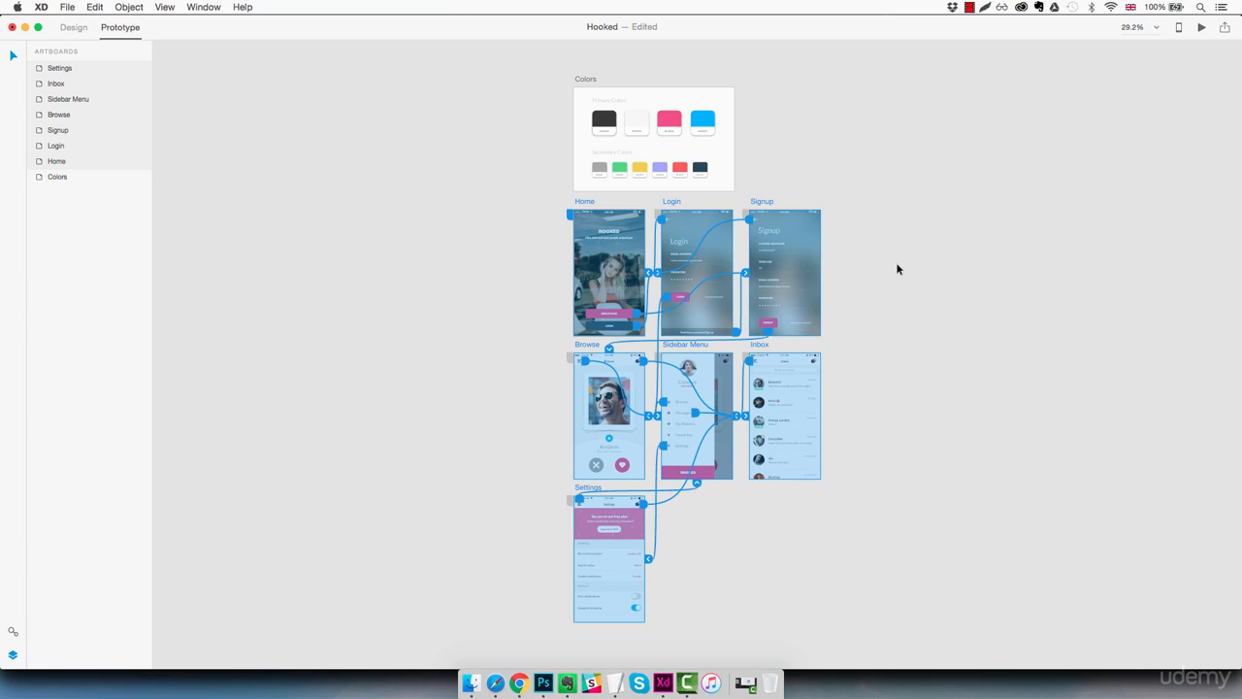
Step: Preview the prototype from the Home screen and test its Login and Signup Now buttons with the back arrows
{"action": "left_click", "coordinate": [1201, 28]}
{"action": "left_click_drag", "start_coordinate": [256, 131], "coordinate": [270, 136]}
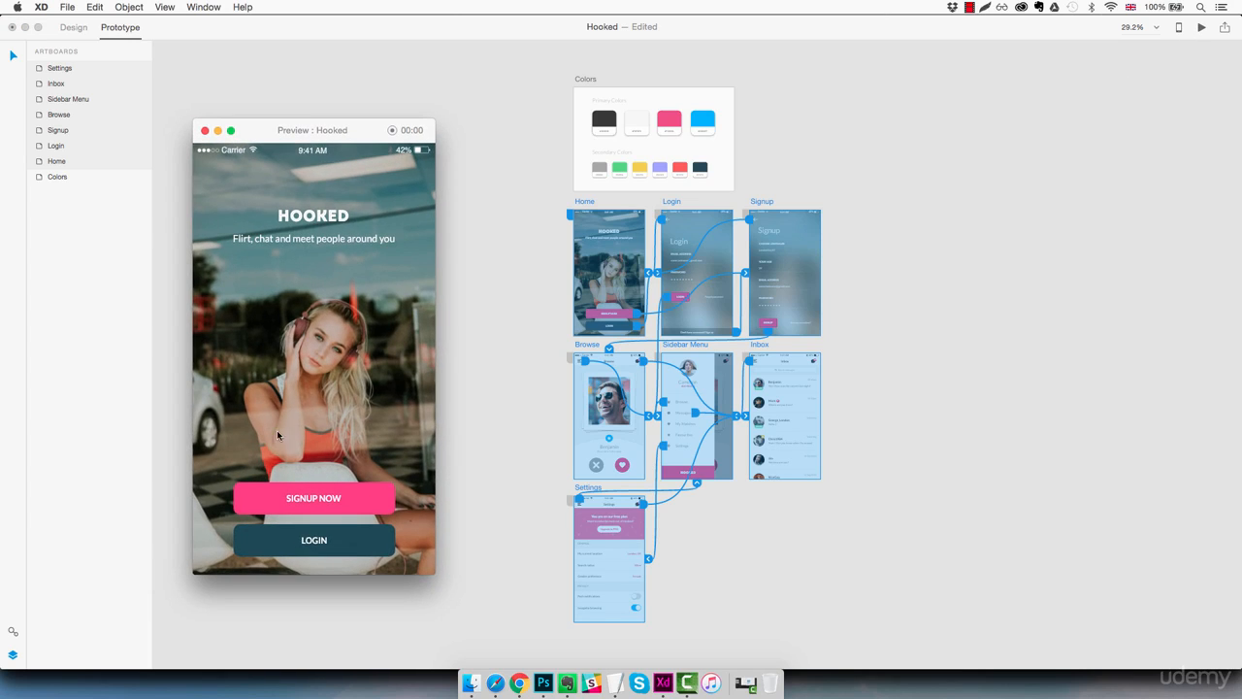
{"action": "left_click", "coordinate": [312, 540]}
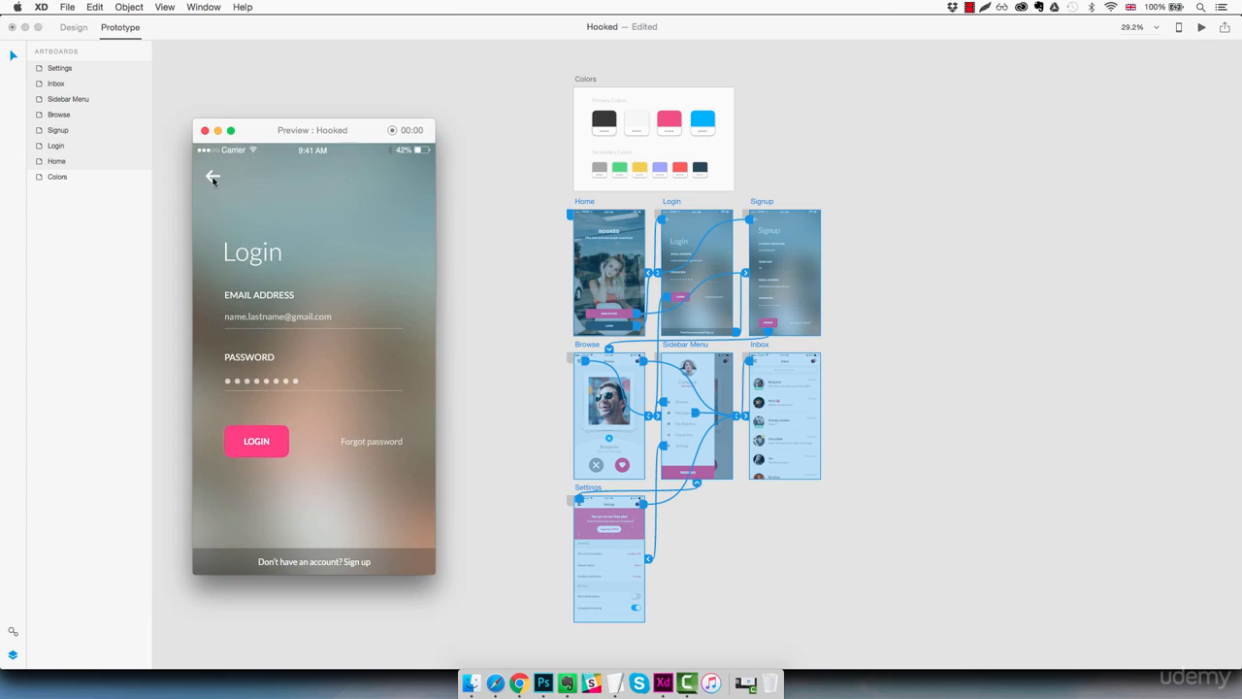
{"action": "left_click", "coordinate": [213, 179]}
{"action": "left_click", "coordinate": [319, 496]}
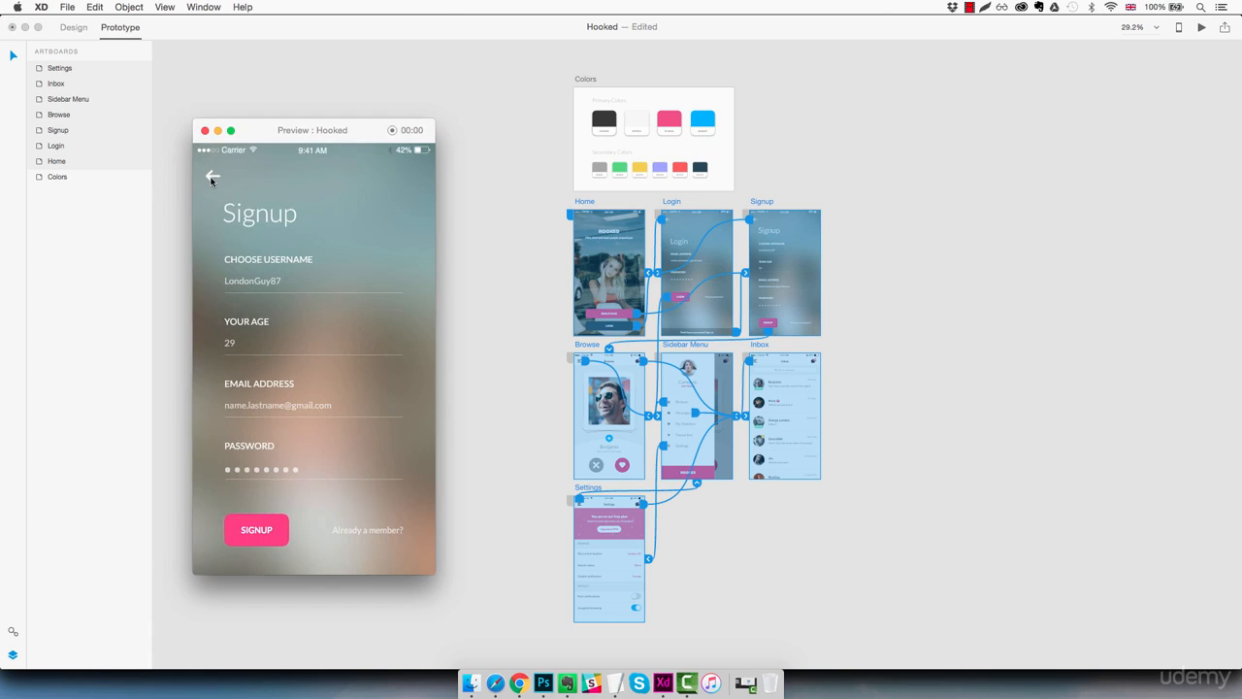
{"action": "left_click", "coordinate": [212, 178]}
Step: Test the Login screen's sign-up link and the return to Home in the preview, and log in to the Browse screen
{"action": "left_click", "coordinate": [297, 538]}
{"action": "left_click", "coordinate": [299, 559]}
{"action": "left_click", "coordinate": [210, 182]}
{"action": "left_click", "coordinate": [311, 542]}
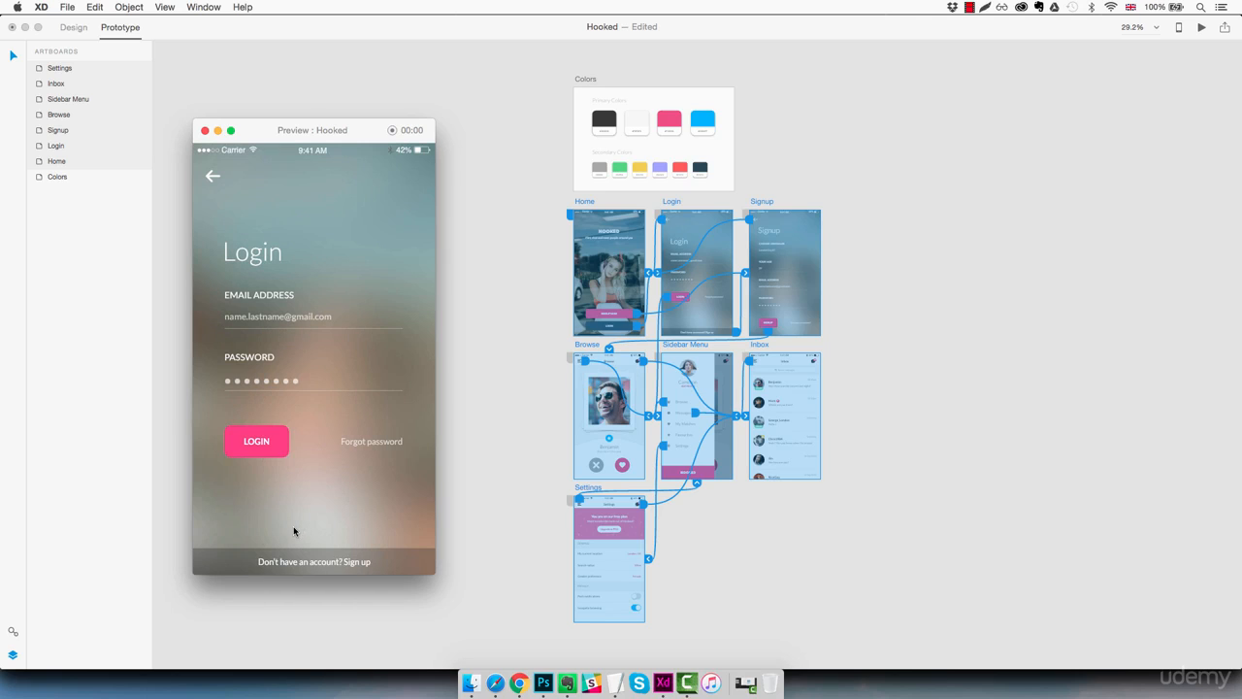
{"action": "left_click", "coordinate": [258, 448]}
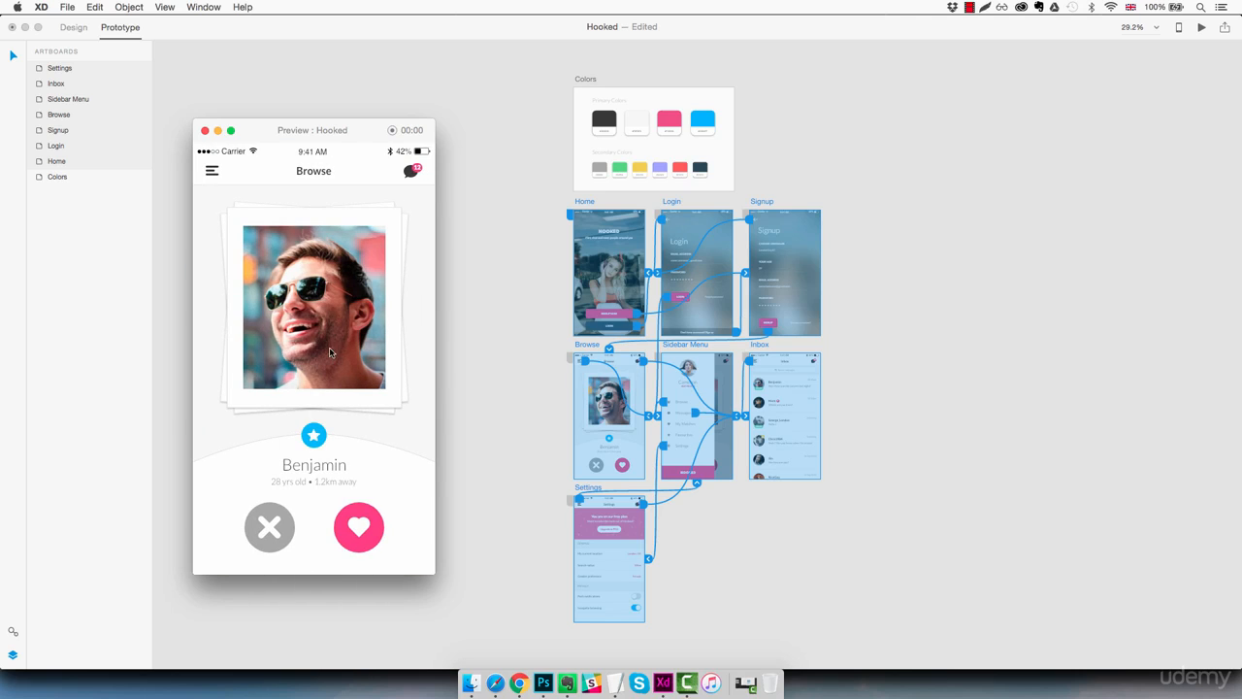
Step: Test the Browse chat bubble icon, the Inbox hamburger icon and the sidebar's Browse item in the preview
{"action": "left_click", "coordinate": [412, 171]}
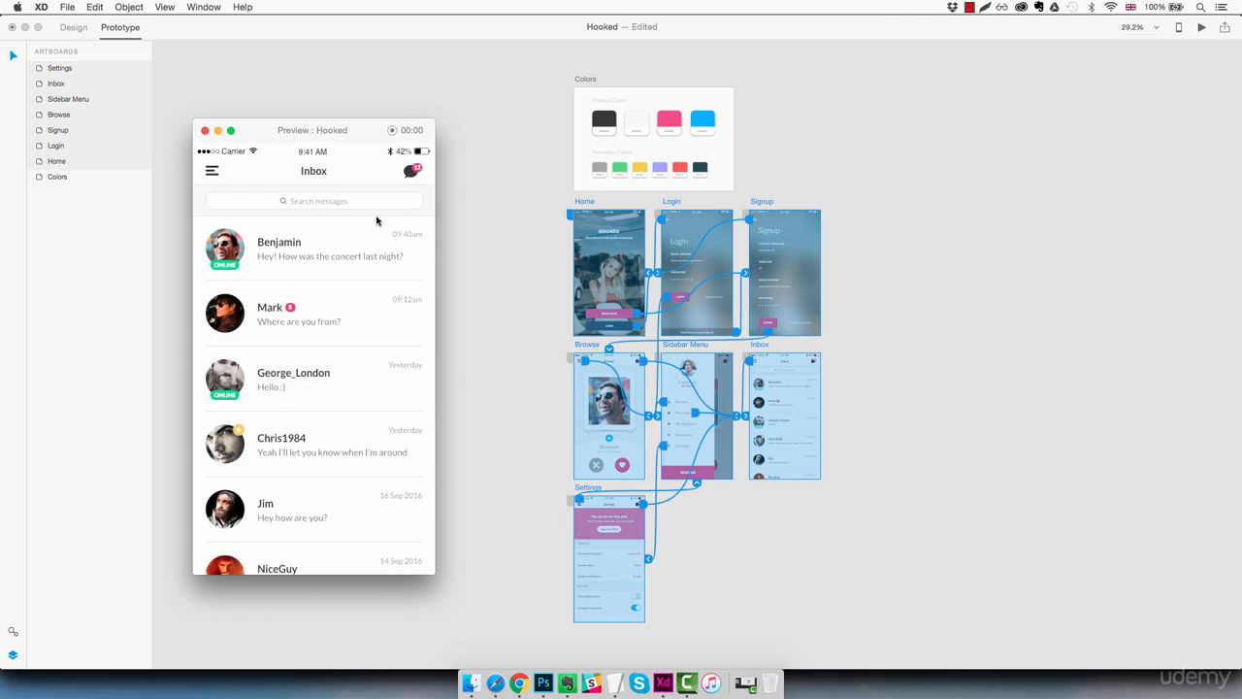
{"action": "left_click", "coordinate": [216, 175]}
{"action": "left_click", "coordinate": [257, 312]}
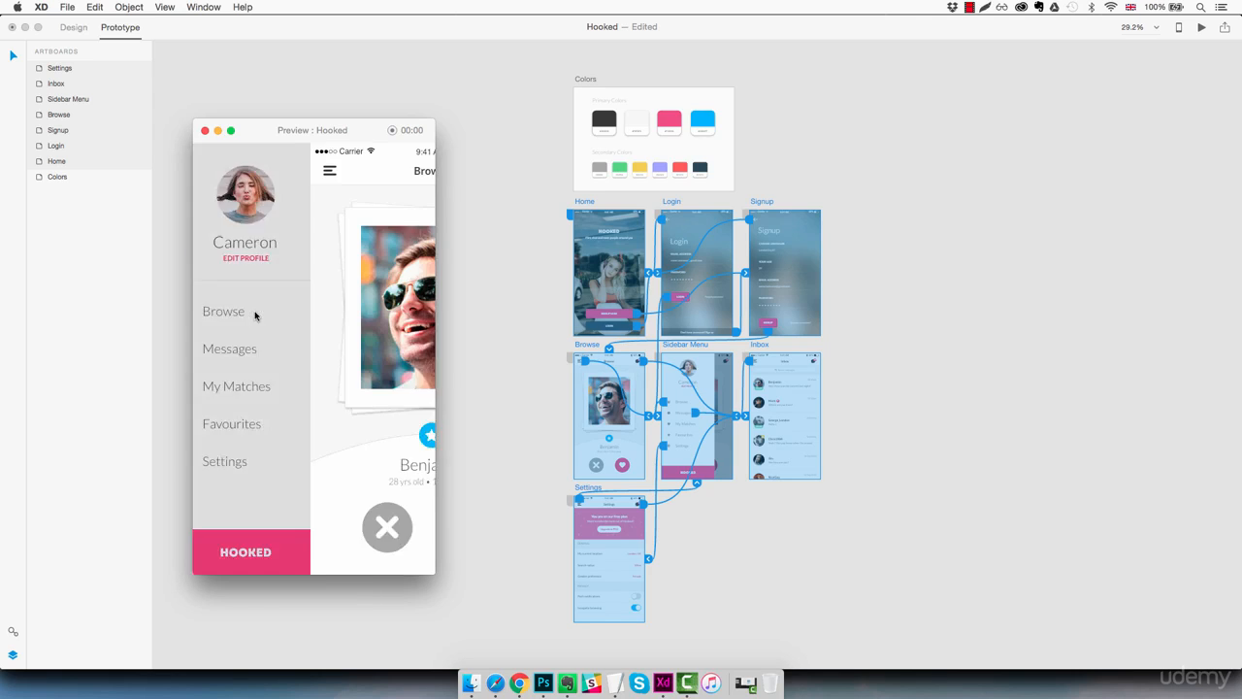
Step: Test the sidebar's Settings item, the Settings chat bubble icon and the sidebar's Messages item in the preview
{"action": "left_click", "coordinate": [211, 171]}
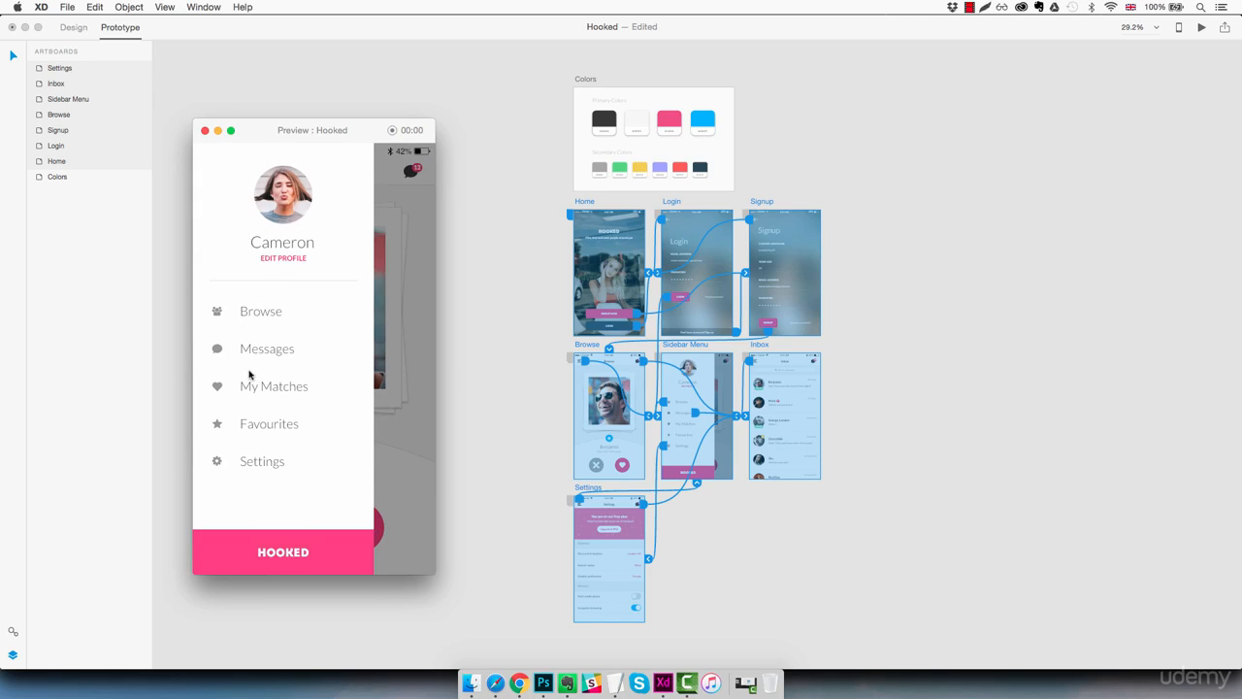
{"action": "left_click", "coordinate": [253, 462]}
{"action": "left_click", "coordinate": [412, 173]}
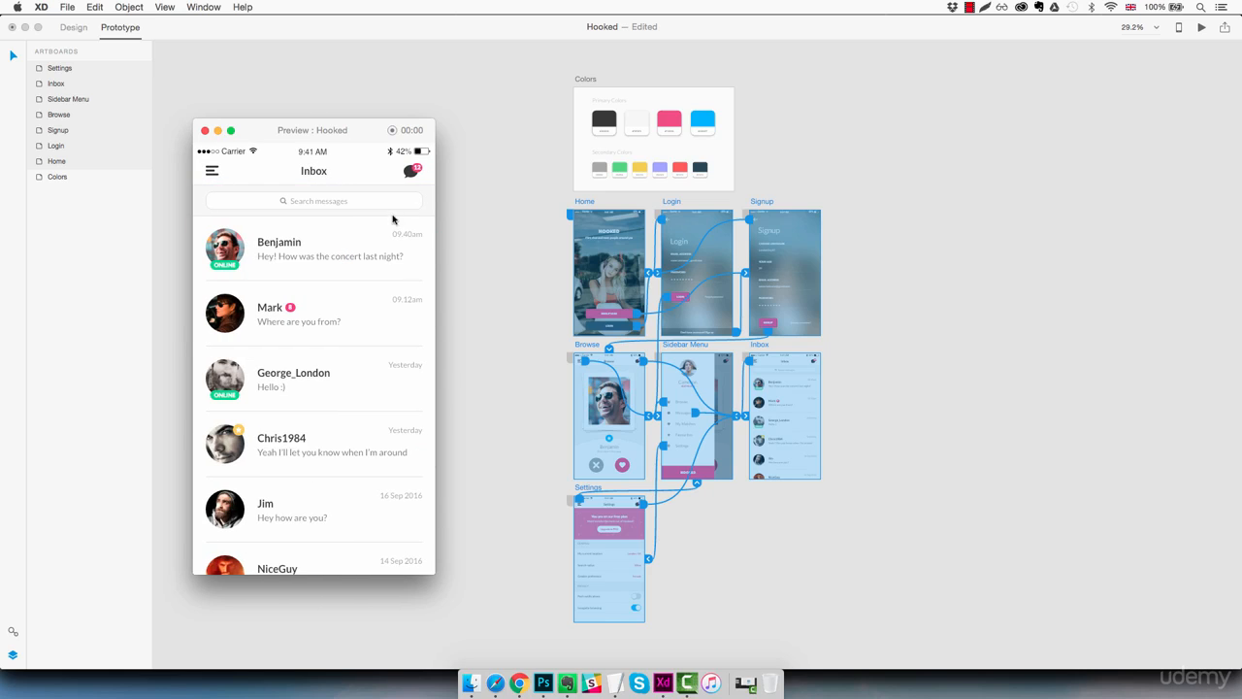
{"action": "left_click", "coordinate": [212, 172]}
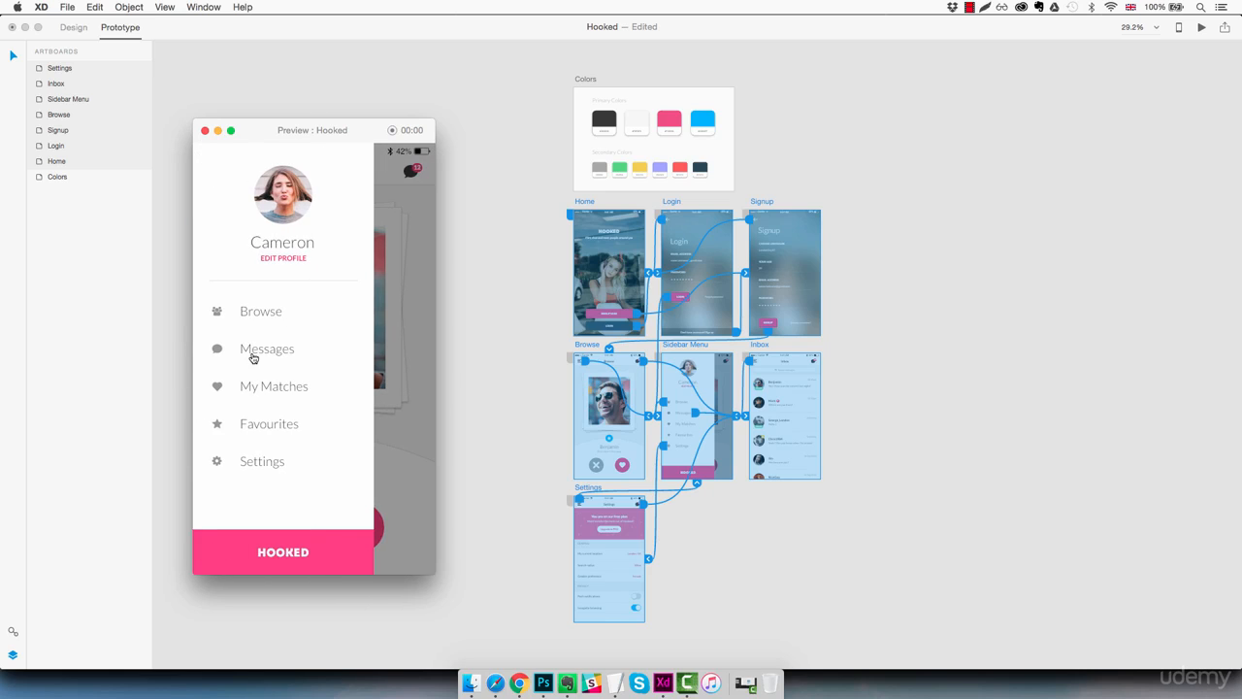
{"action": "left_click", "coordinate": [255, 355]}
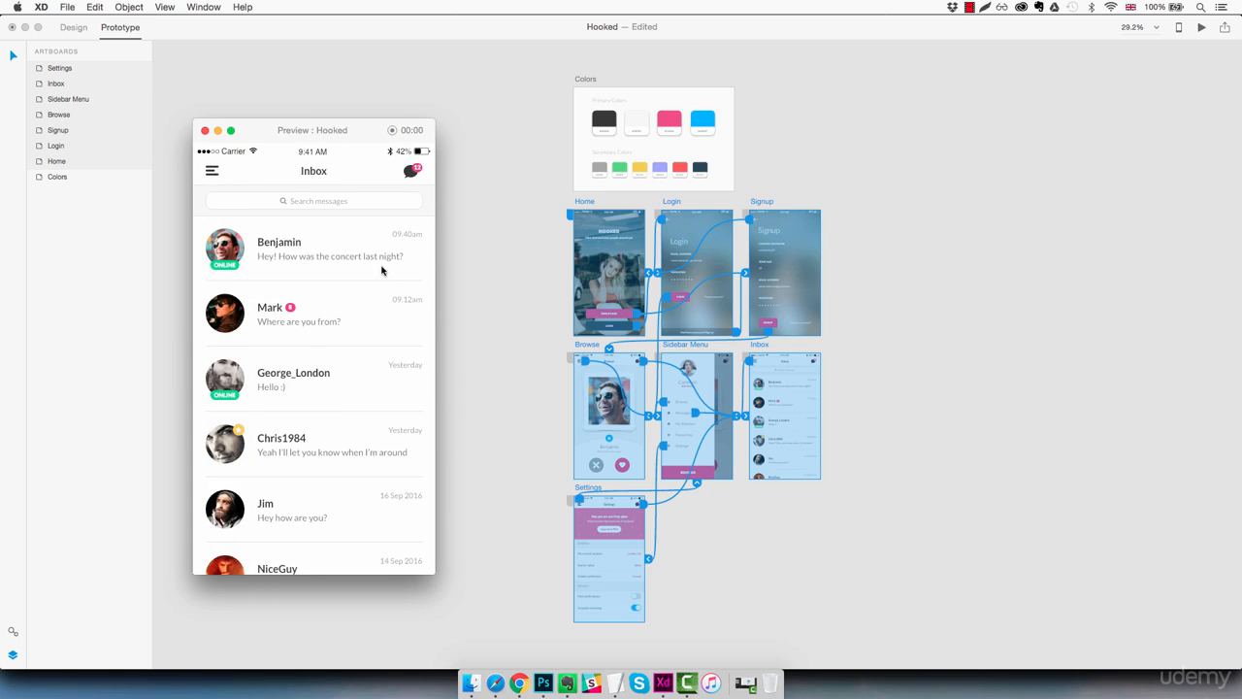
Step: Return from the Inbox to the Browse screen through the sidebar menu in the preview
{"action": "left_click", "coordinate": [212, 172]}
{"action": "left_click", "coordinate": [252, 318]}
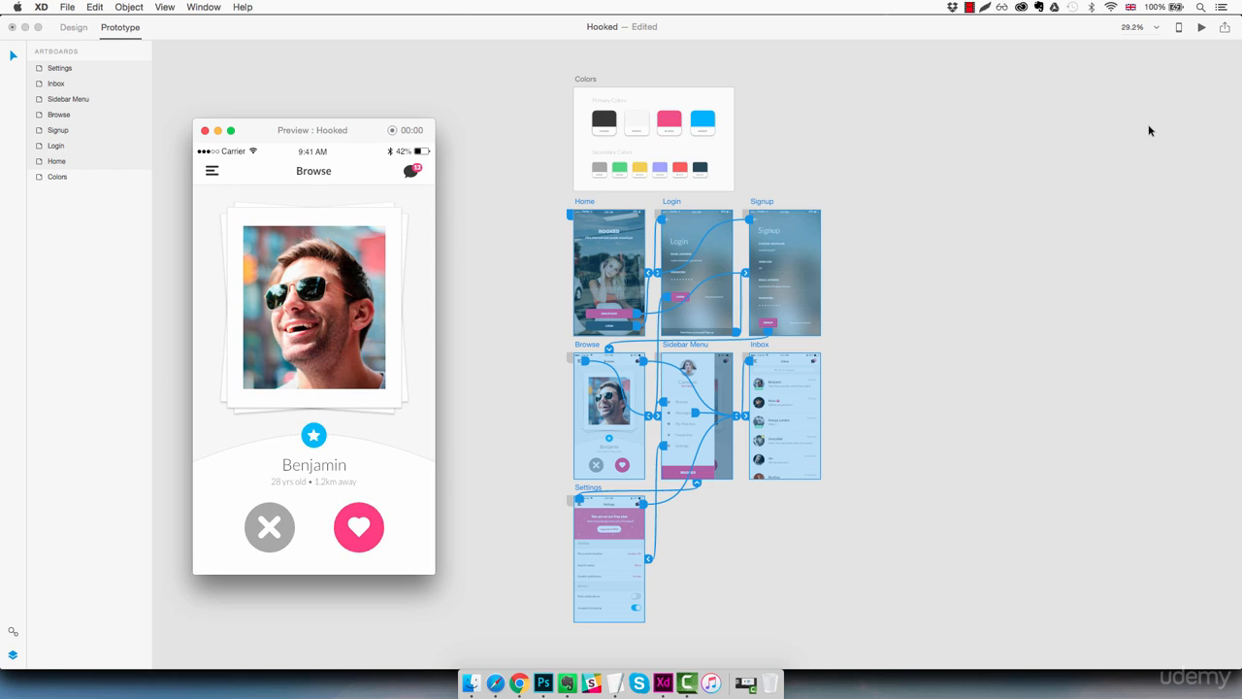
Step: Share the prototype online as a new link titled Hooked Prototype with comments allowed, and copy the link
{"action": "left_click", "coordinate": [1224, 29]}
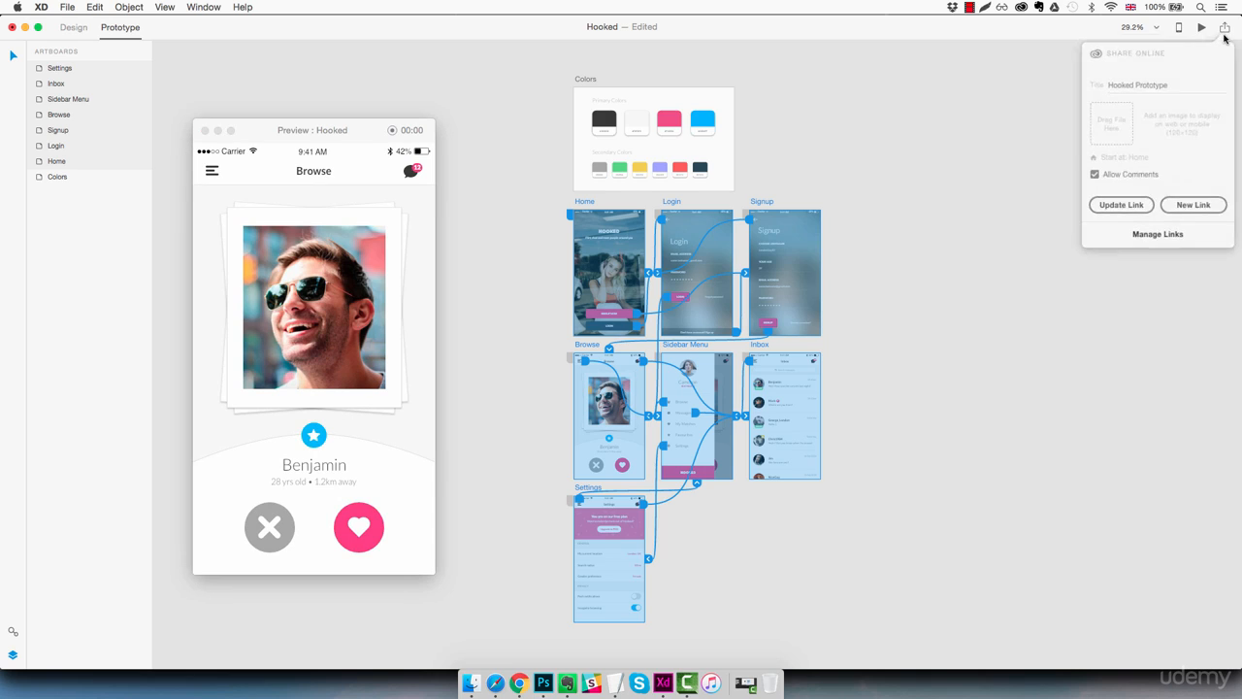
{"action": "left_click", "coordinate": [1184, 79]}
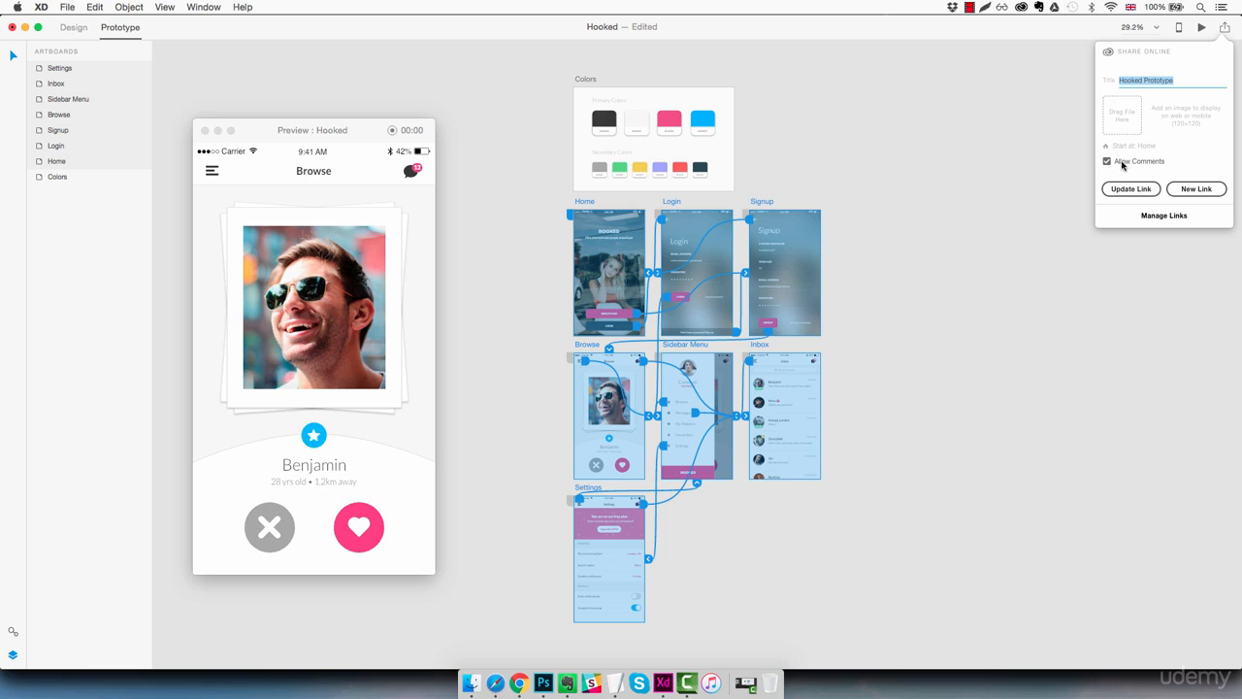
{"action": "left_click", "coordinate": [1191, 190]}
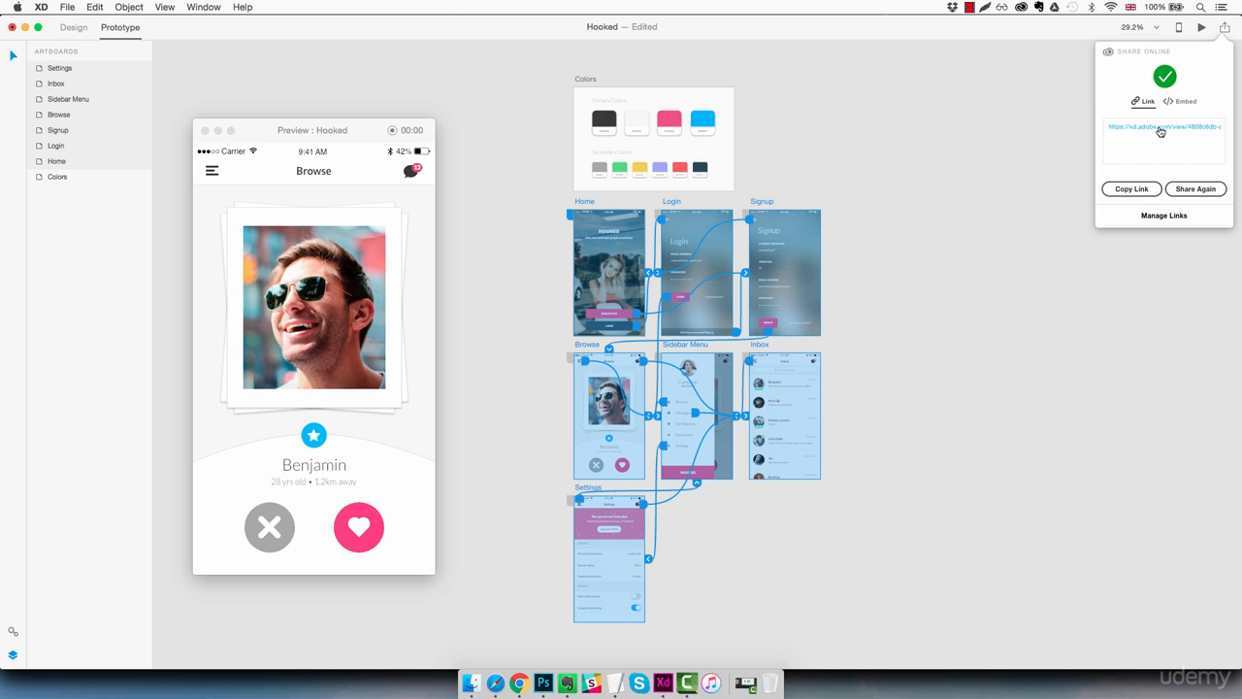
{"action": "left_click", "coordinate": [1132, 189]}
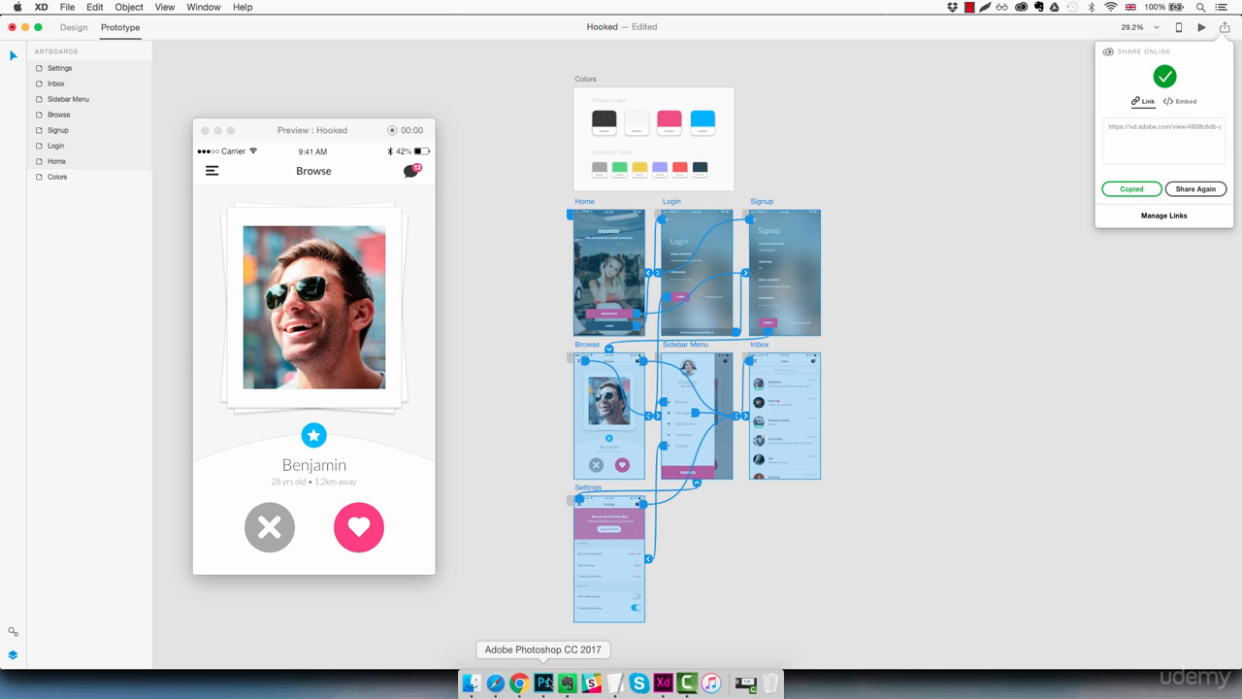
Step: Switch to Chrome and open the copied prototype link in place of the Google page
{"action": "left_click", "coordinate": [544, 682]}
{"action": "left_click", "coordinate": [519, 682]}
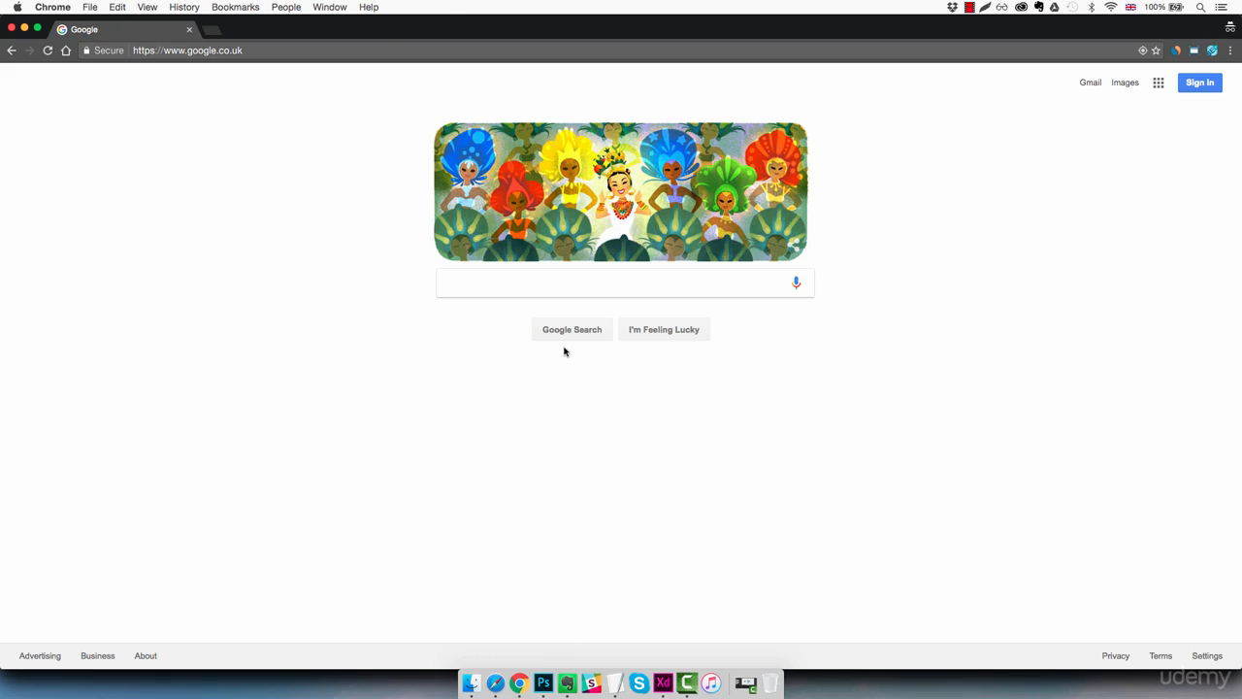
{"action": "left_click", "coordinate": [238, 51]}
{"action": "left_click", "coordinate": [238, 50]}
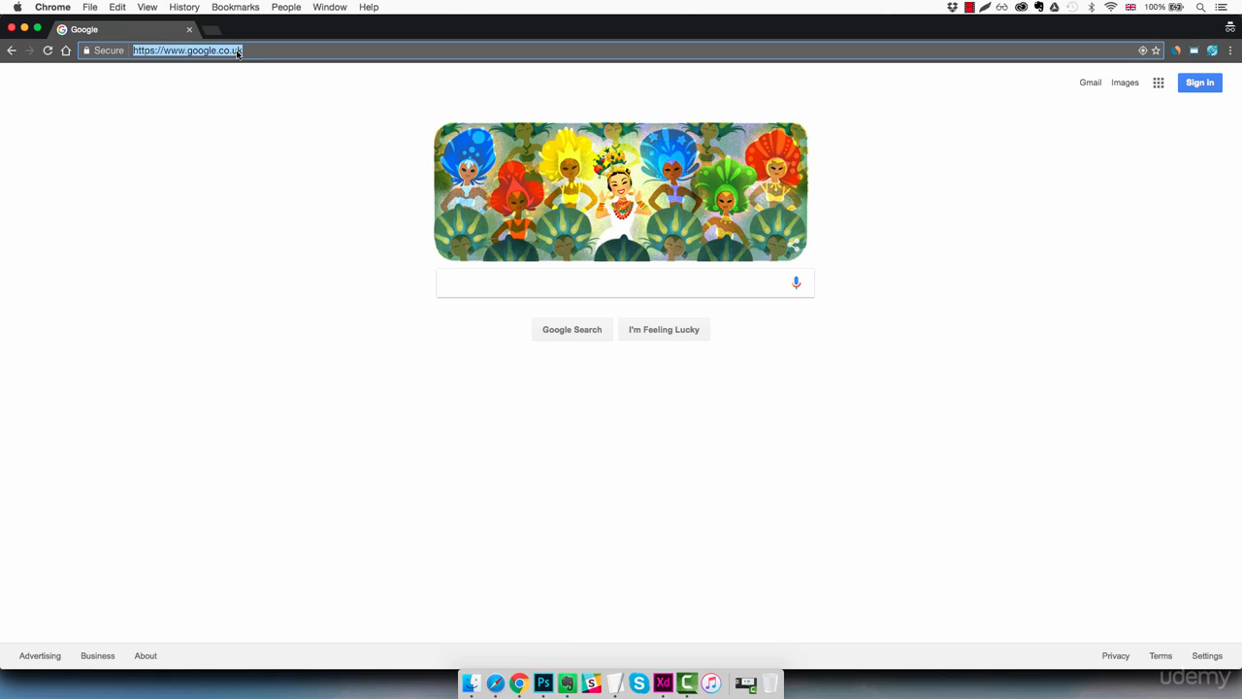
{"action": "key", "text": "super+v"}
{"action": "key", "text": "Return"}
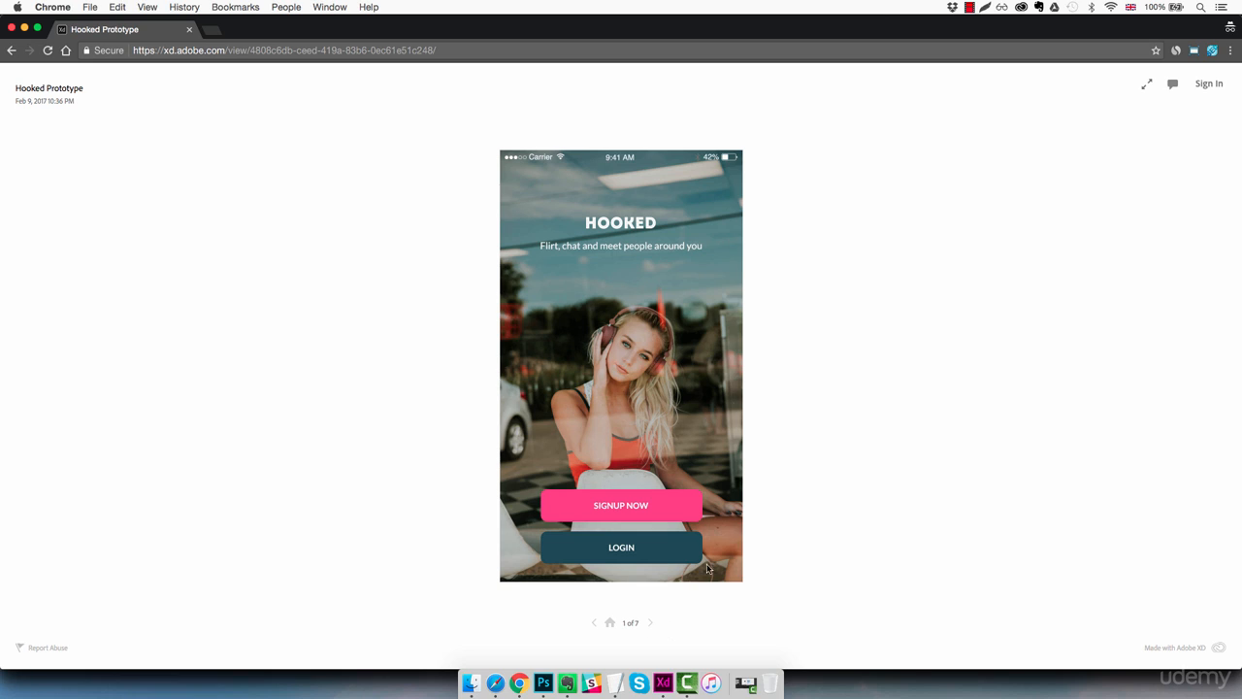
Step: Test the shared prototype's Home screen background and Signup Now button, and sign up to reach the Browse screen
{"action": "left_click", "coordinate": [610, 364]}
{"action": "left_click", "coordinate": [606, 310]}
{"action": "left_click", "coordinate": [598, 349]}
{"action": "left_click", "coordinate": [607, 336]}
{"action": "left_click", "coordinate": [619, 505]}
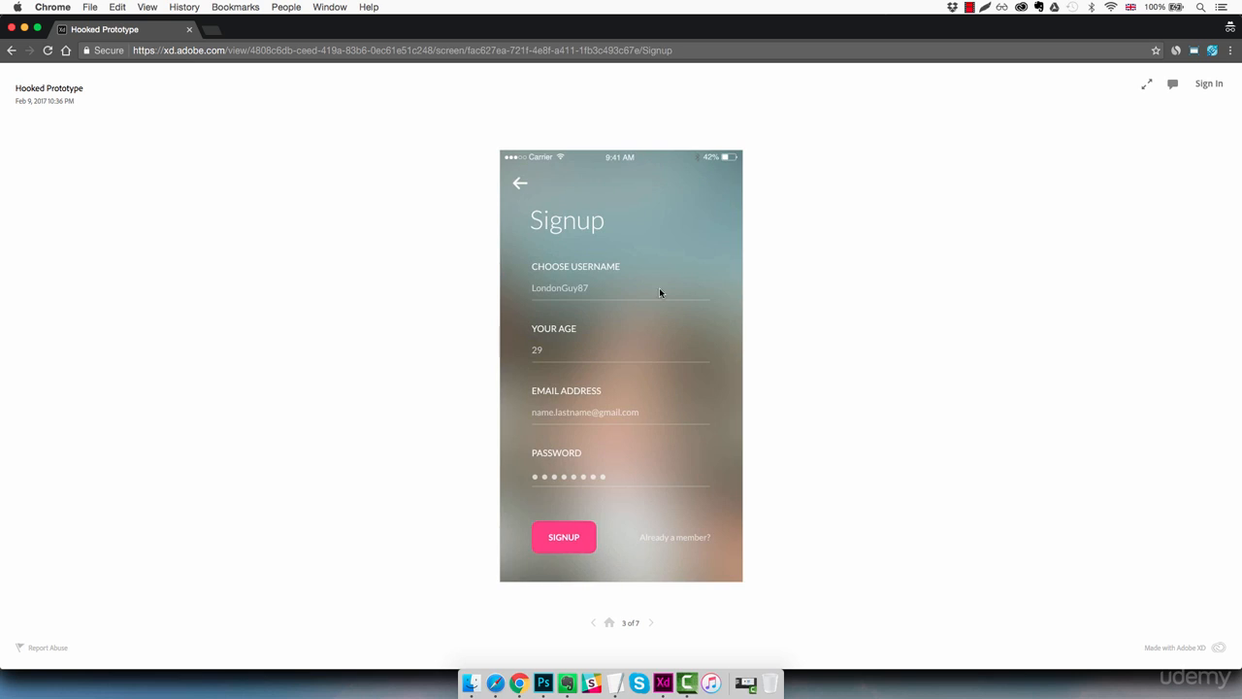
{"action": "left_click", "coordinate": [573, 540]}
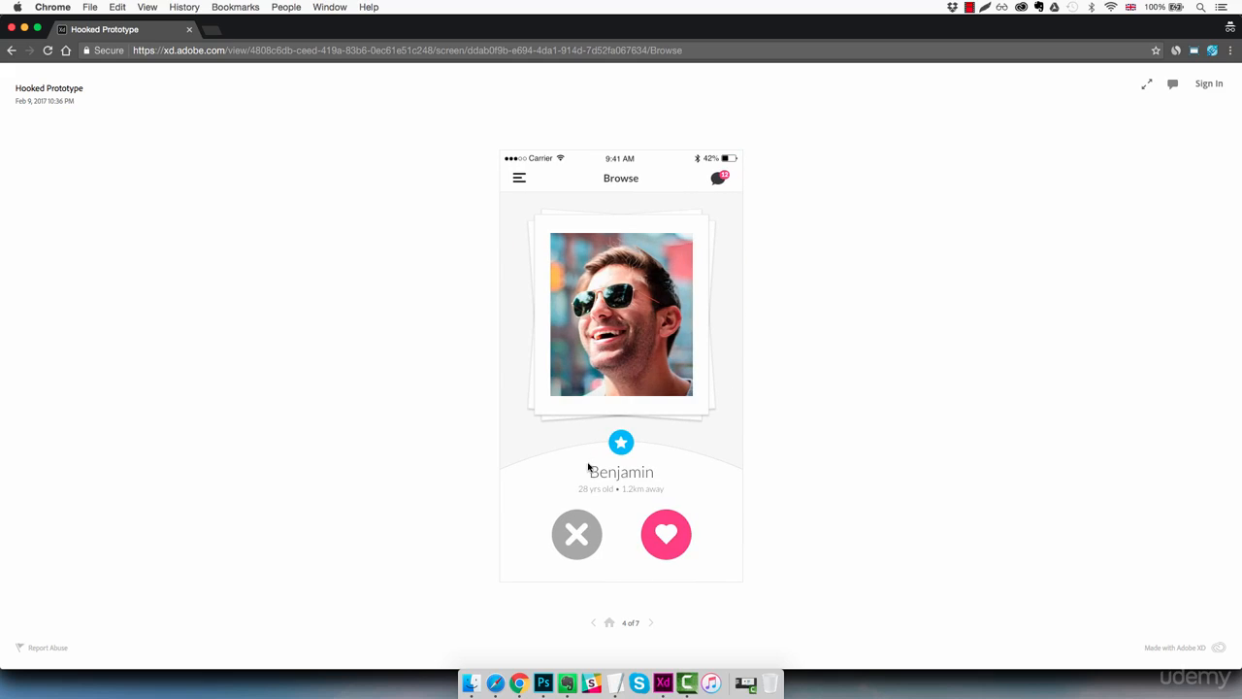
Step: Test the Browse chat bubble icon, the Inbox hamburger icon, the sidebar's Settings item and the Settings hamburger icon in the shared prototype
{"action": "left_click", "coordinate": [719, 180]}
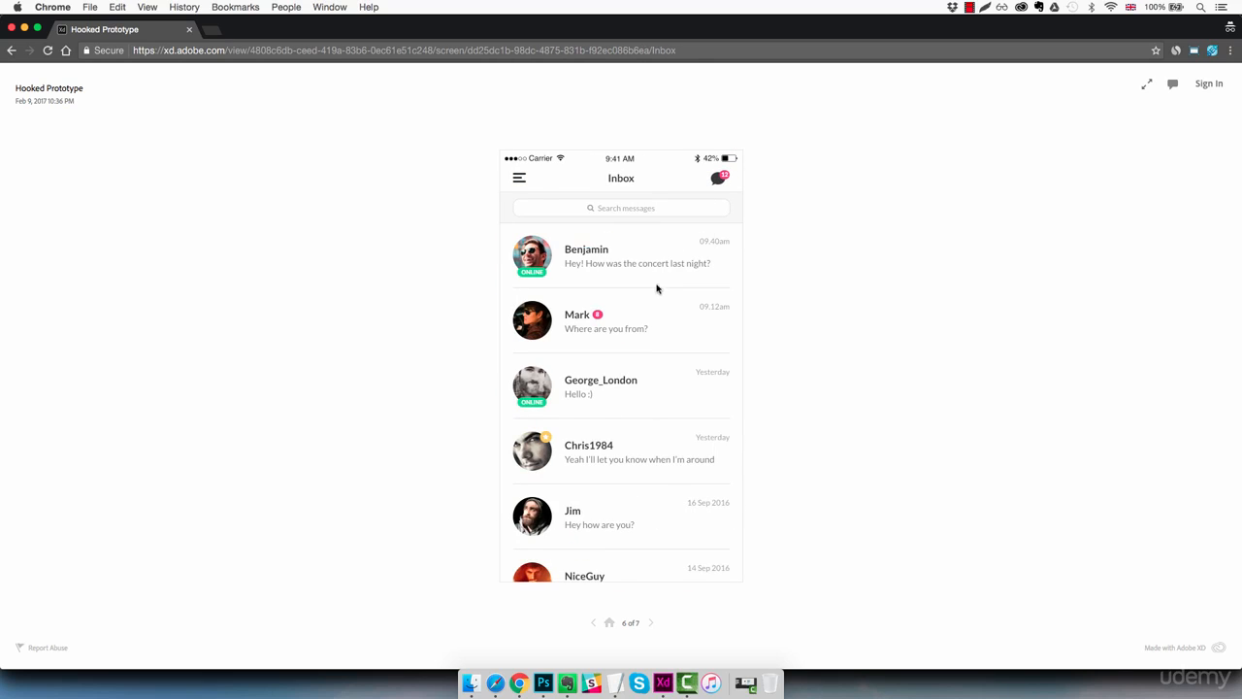
{"action": "left_click", "coordinate": [519, 180]}
{"action": "left_click", "coordinate": [569, 470]}
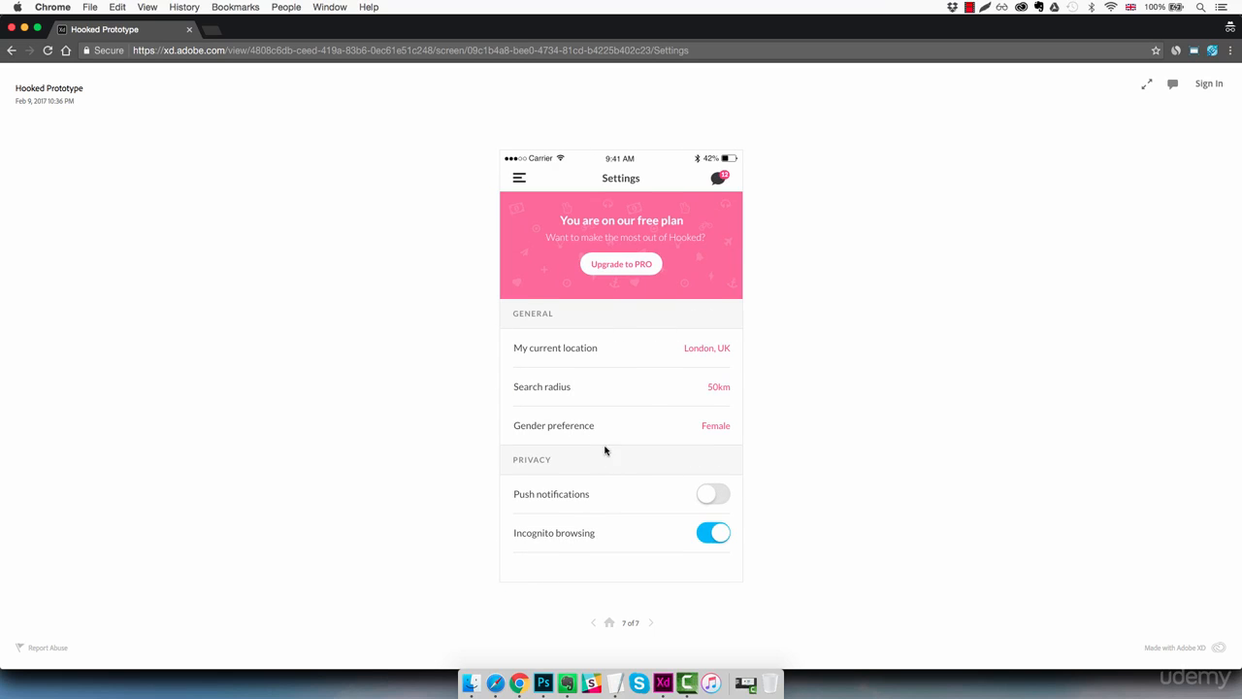
{"action": "left_click", "coordinate": [518, 182]}
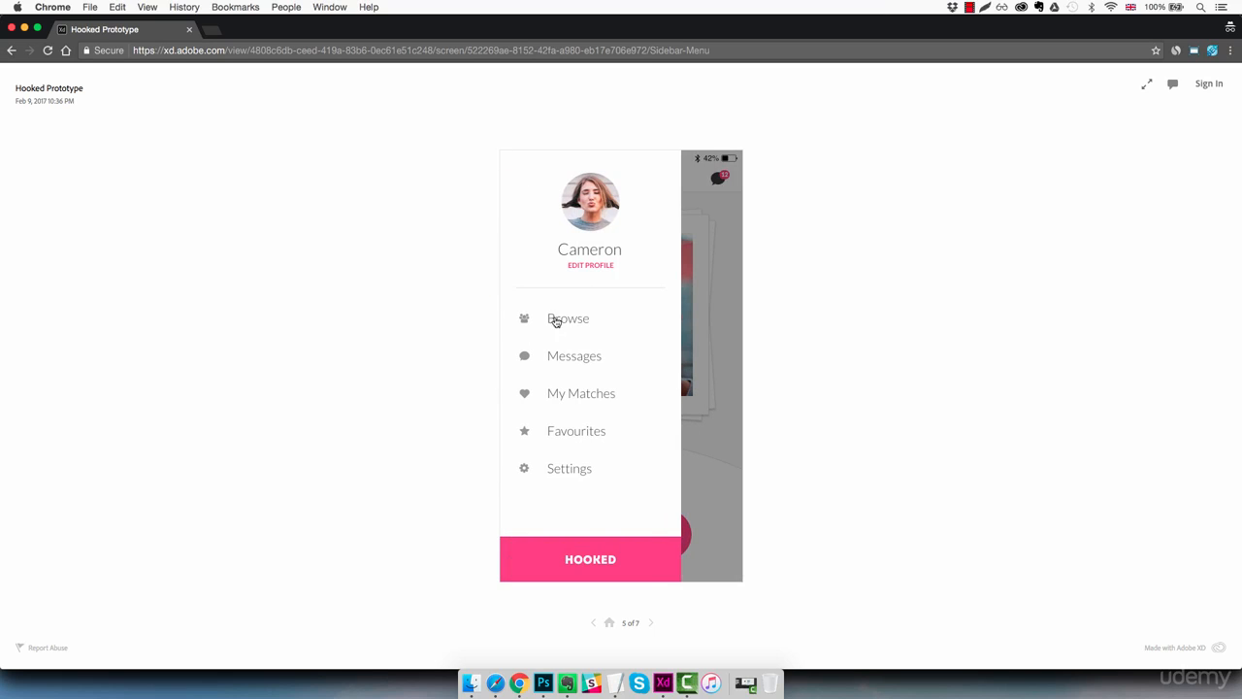